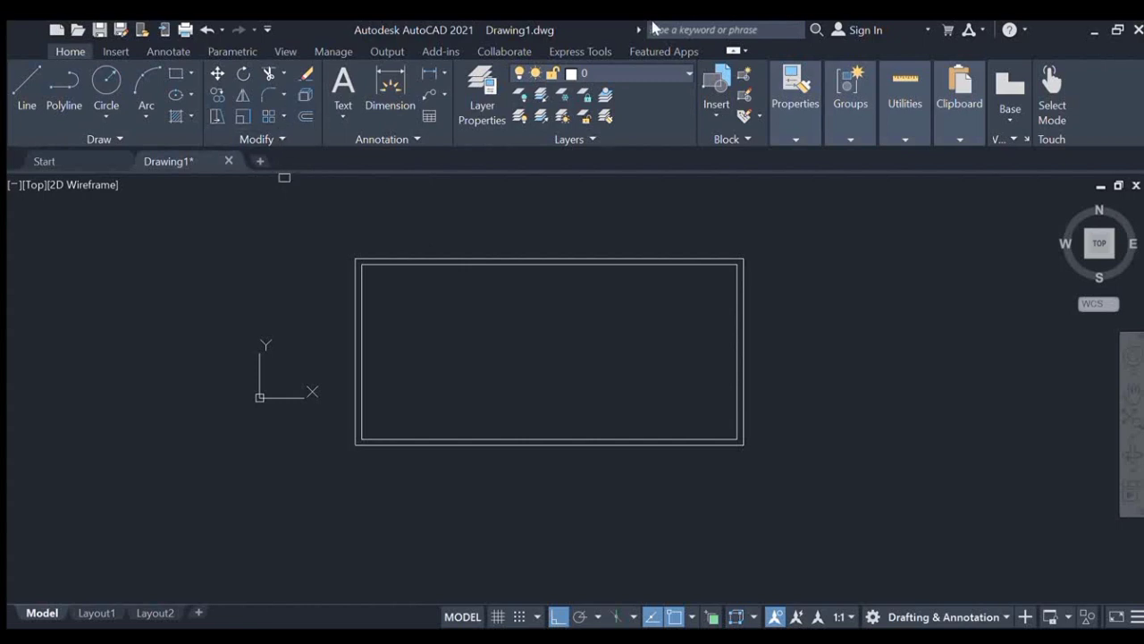
Offset the inner outline's upper edge downward and offset the copy again to form a double-line horizontal partition across the plan
{"action": "left_click", "coordinate": [702, 265]}
{"action": "left_click", "coordinate": [702, 274]}
{"action": "left_click", "coordinate": [304, 116]}
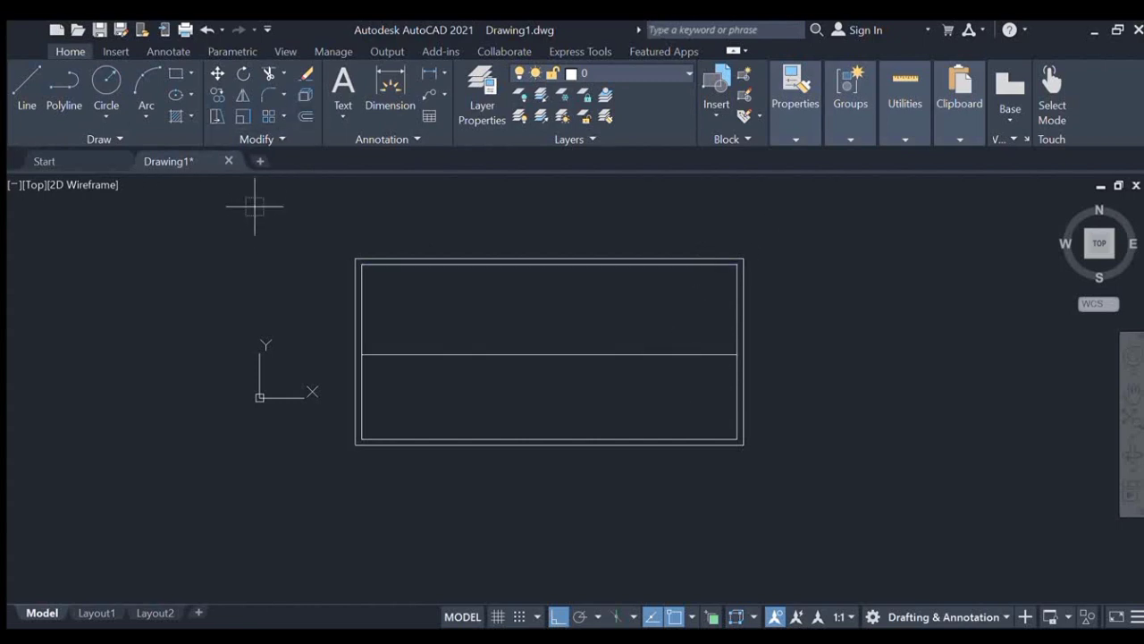
{"action": "left_click", "coordinate": [424, 355]}
{"action": "left_click", "coordinate": [443, 417]}
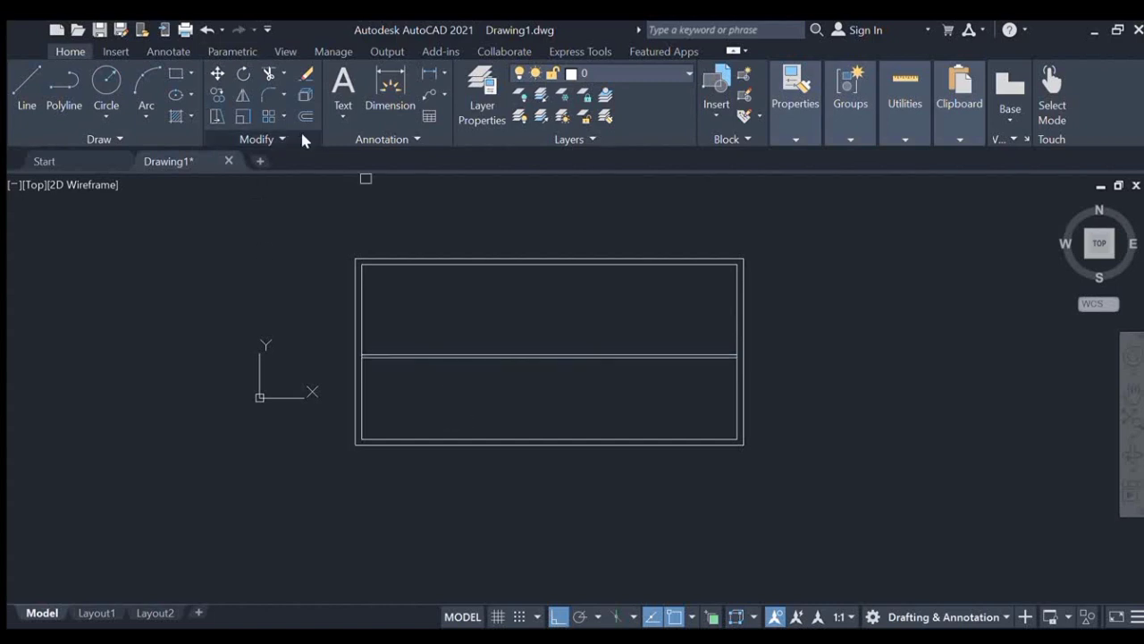
{"action": "key", "text": "Escape"}
Offset the left inner wall line to the right, twice, to form the first double-line vertical partition
{"action": "key", "text": "Return"}
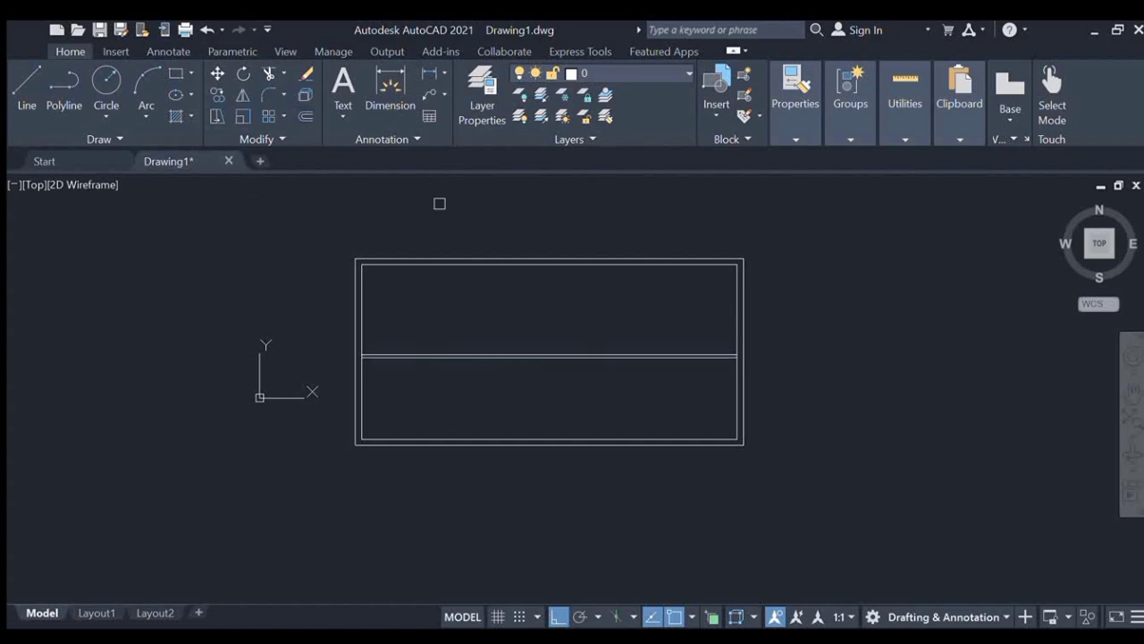
{"action": "left_click", "coordinate": [362, 304]}
{"action": "left_click", "coordinate": [459, 261]}
{"action": "left_click", "coordinate": [306, 117]}
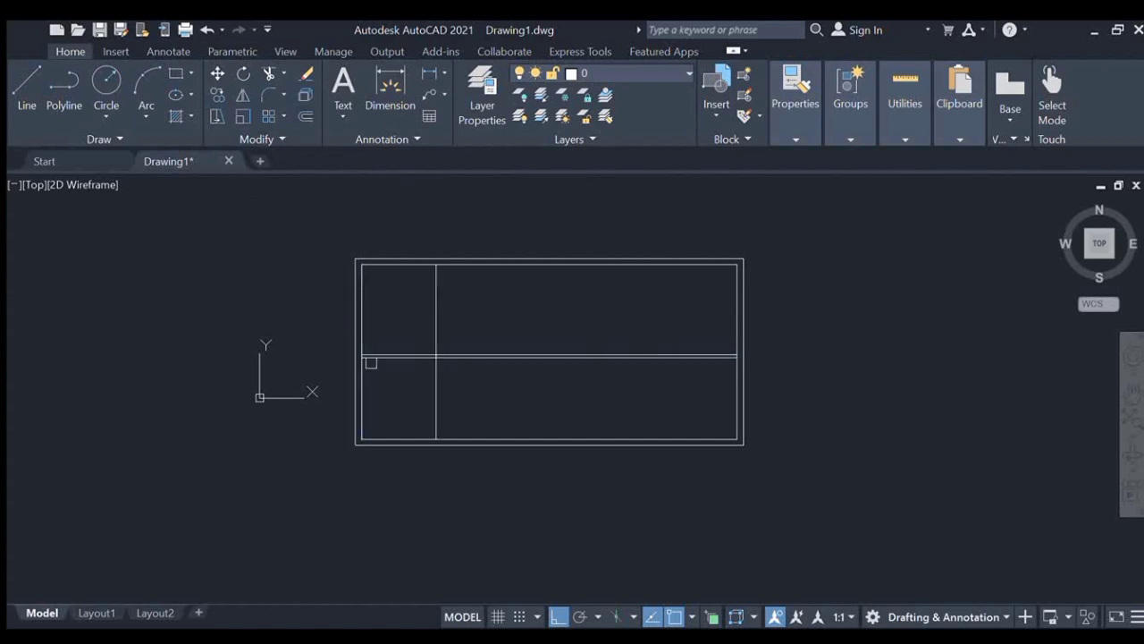
{"action": "left_click", "coordinate": [436, 295]}
{"action": "left_click", "coordinate": [444, 324]}
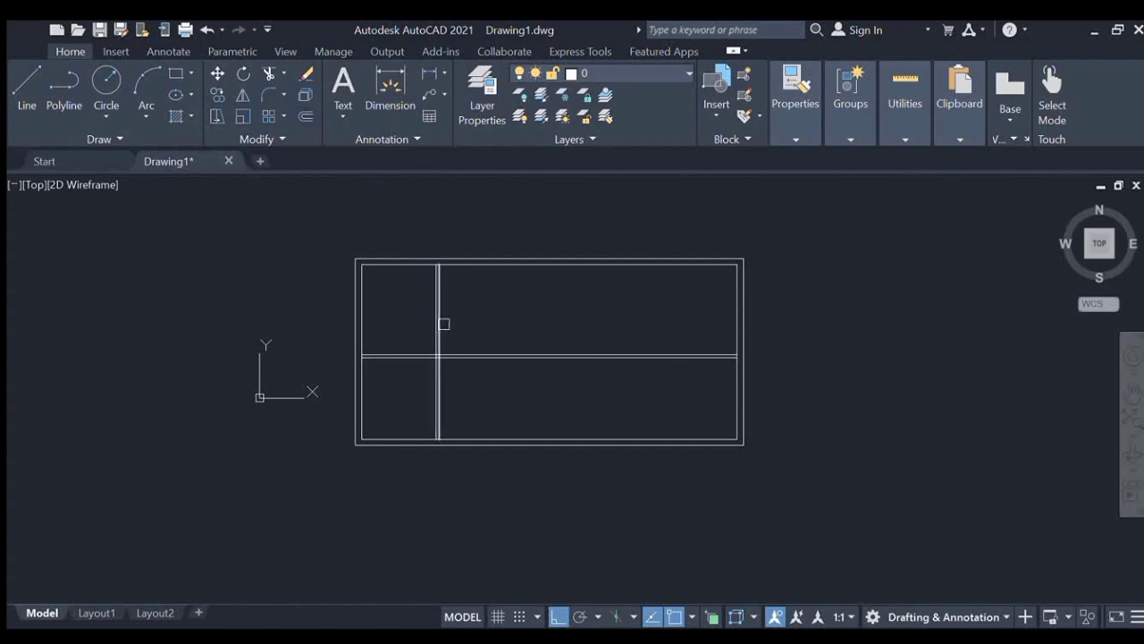
Offset the first vertical partition's right line to the right and add a thicker second line to form the second vertical partition
{"action": "left_click", "coordinate": [444, 323]}
{"action": "left_click", "coordinate": [659, 303]}
{"action": "left_click", "coordinate": [306, 117]}
{"action": "key", "text": "Return"}
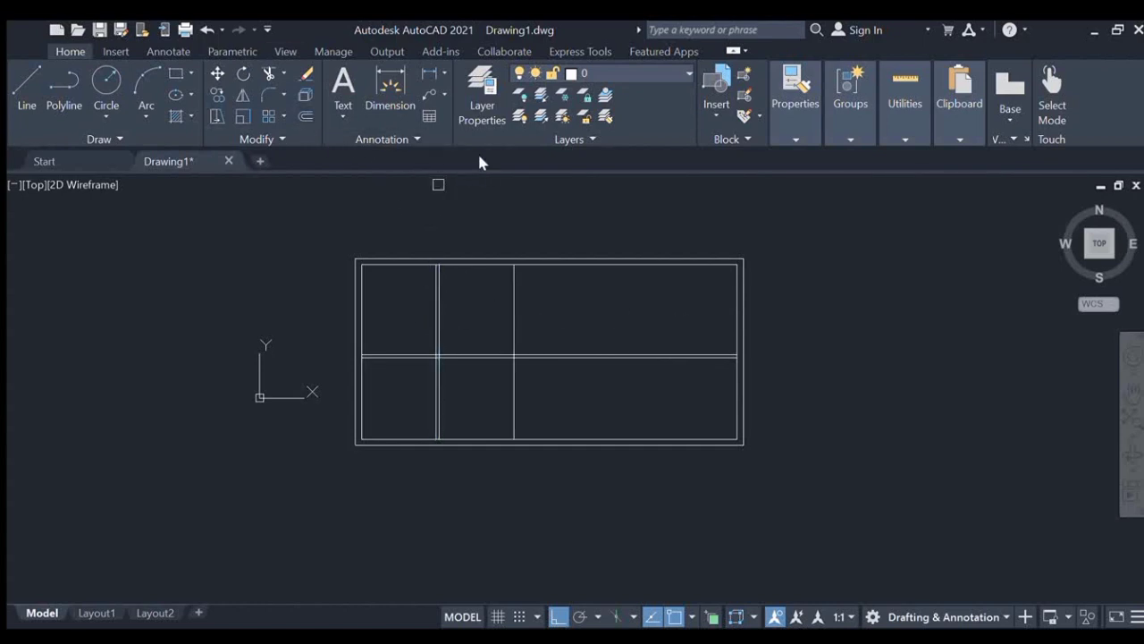
{"action": "left_click", "coordinate": [514, 268]}
{"action": "left_click", "coordinate": [623, 269]}
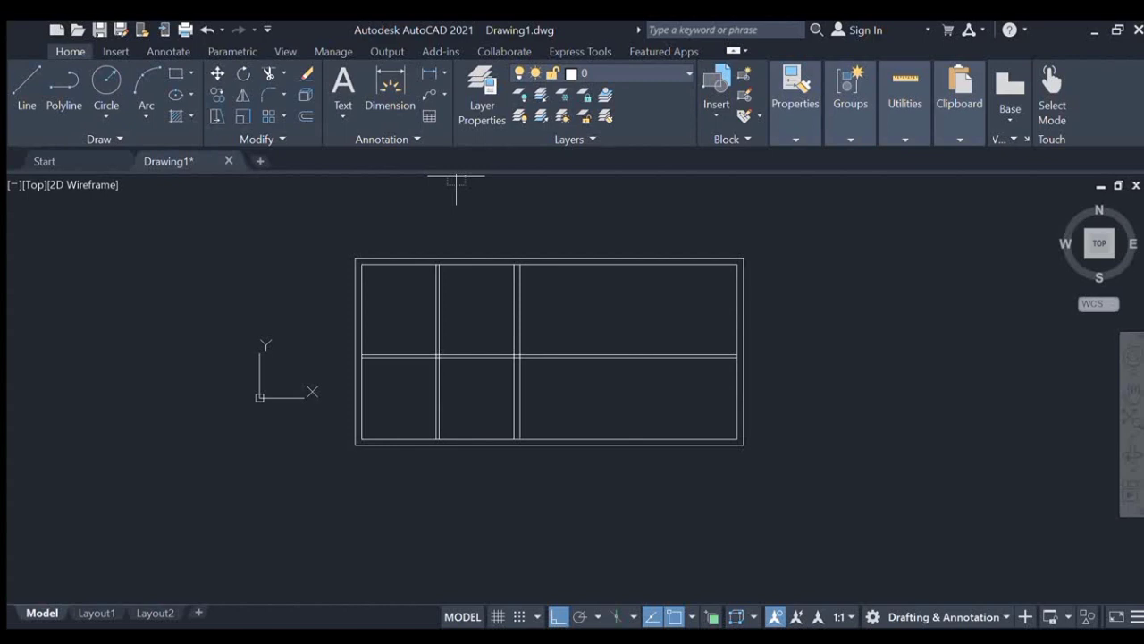
Offset the second vertical partition's right line to the right and add its thin wall thickness to form the third partition
{"action": "left_click", "coordinate": [520, 282]}
{"action": "left_click", "coordinate": [607, 282]}
{"action": "left_click", "coordinate": [306, 117]}
{"action": "key", "text": "Return"}
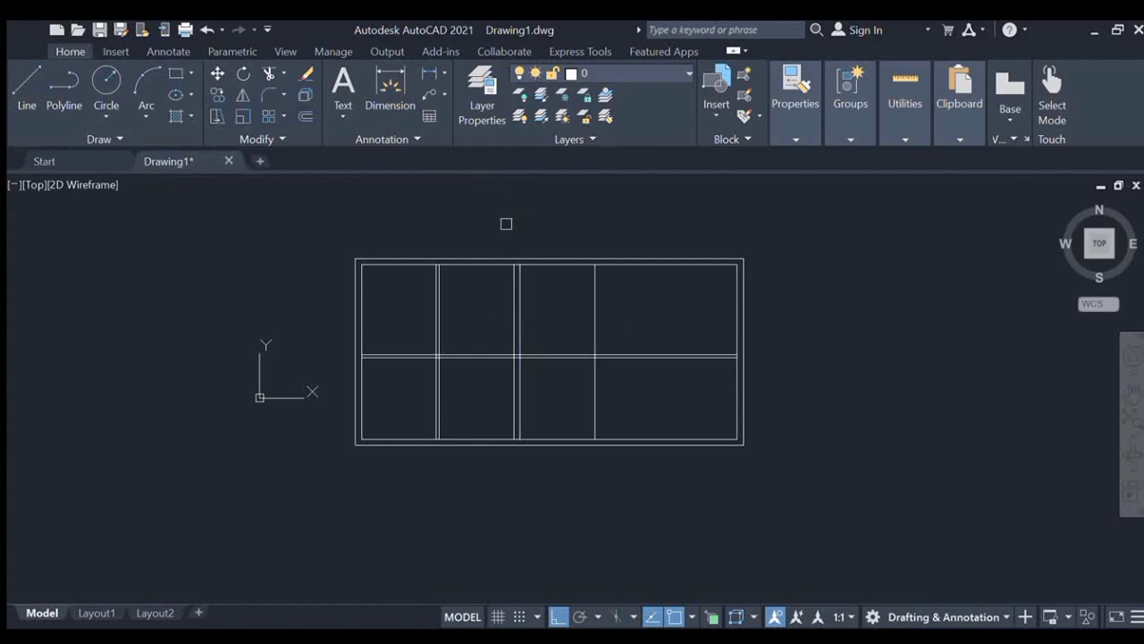
{"action": "left_click", "coordinate": [596, 325]}
{"action": "left_click", "coordinate": [607, 324]}
Offset the third vertical partition's right line to the right and add a thicker second line to form the fourth partition
{"action": "left_click", "coordinate": [306, 117]}
{"action": "left_click", "coordinate": [595, 332]}
{"action": "left_click", "coordinate": [613, 326]}
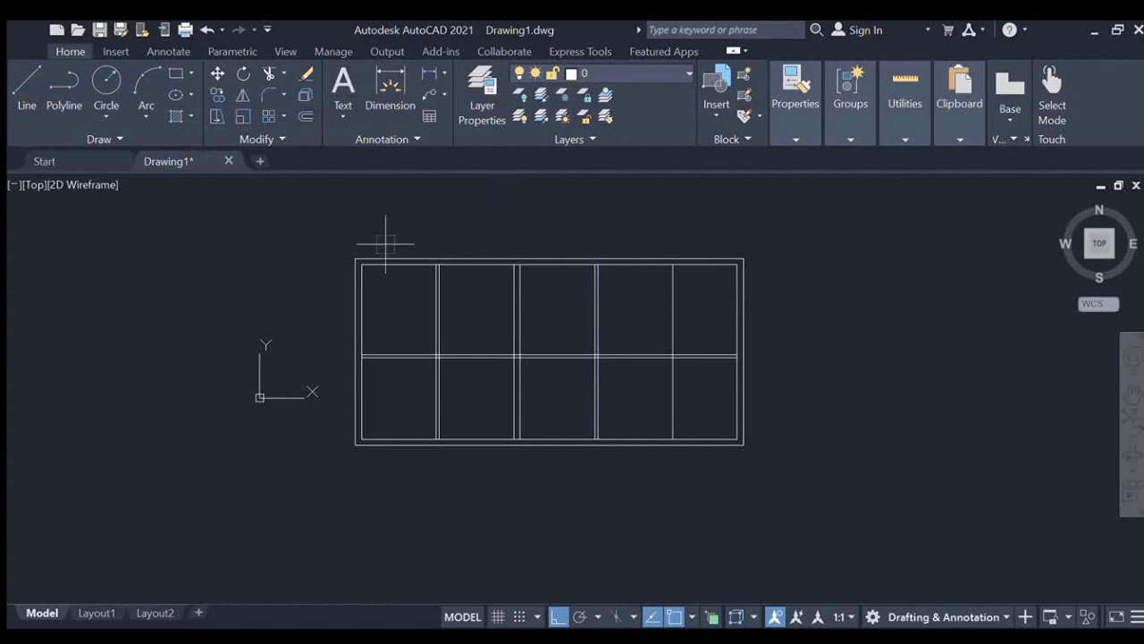
{"action": "left_click", "coordinate": [672, 306]}
{"action": "left_click", "coordinate": [786, 312]}
Trim away the parts of the first three vertical partitions below the horizontal partition
{"action": "scroll", "coordinate": [621, 332], "scroll_direction": "up", "scroll_amount": 4}
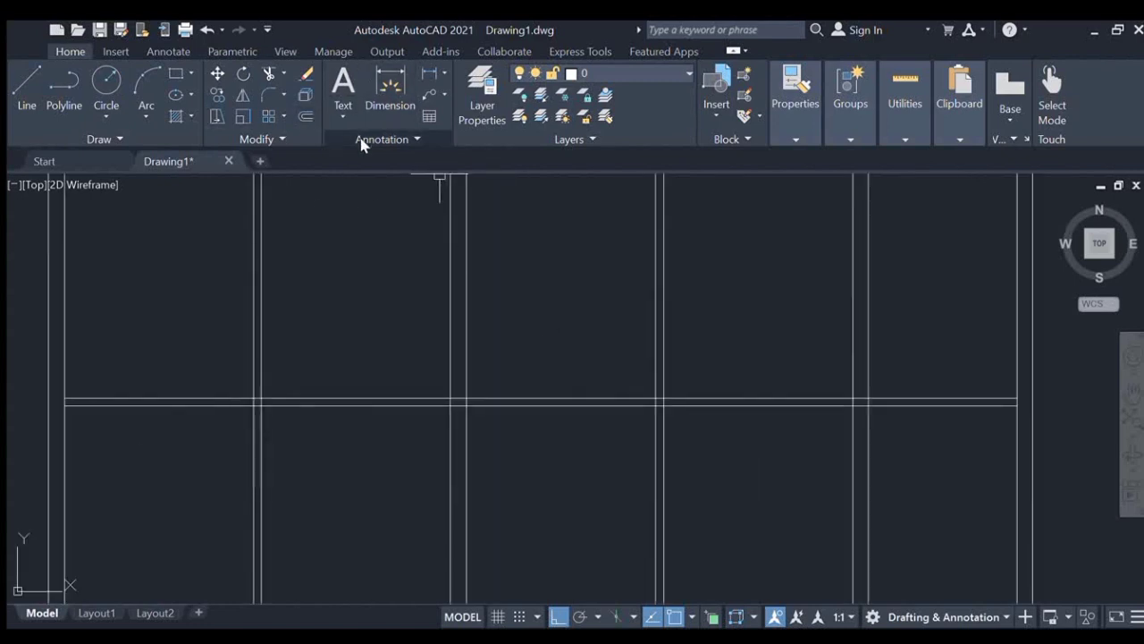
{"action": "scroll", "coordinate": [311, 356], "scroll_direction": "down", "scroll_amount": 2}
{"action": "left_click_drag", "start_coordinate": [269, 384], "coordinate": [547, 398]}
{"action": "scroll", "coordinate": [417, 204], "scroll_direction": "up", "scroll_amount": 2}
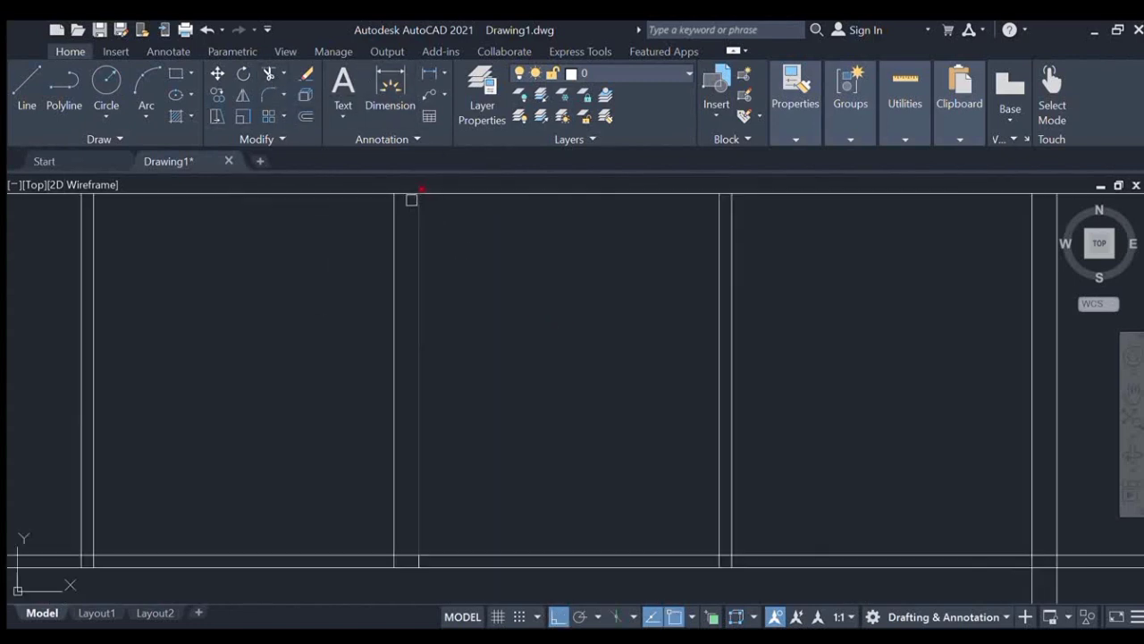
Trim the inner wall lines inside the junctions where the first three vertical partitions and the horizontal partition meet the outer walls
{"action": "left_click", "coordinate": [411, 195]}
{"action": "scroll", "coordinate": [723, 193], "scroll_direction": "up", "scroll_amount": 1}
{"action": "left_click", "coordinate": [726, 192]}
{"action": "scroll", "coordinate": [730, 192], "scroll_direction": "down", "scroll_amount": 3}
{"action": "scroll", "coordinate": [480, 191], "scroll_direction": "up", "scroll_amount": 3}
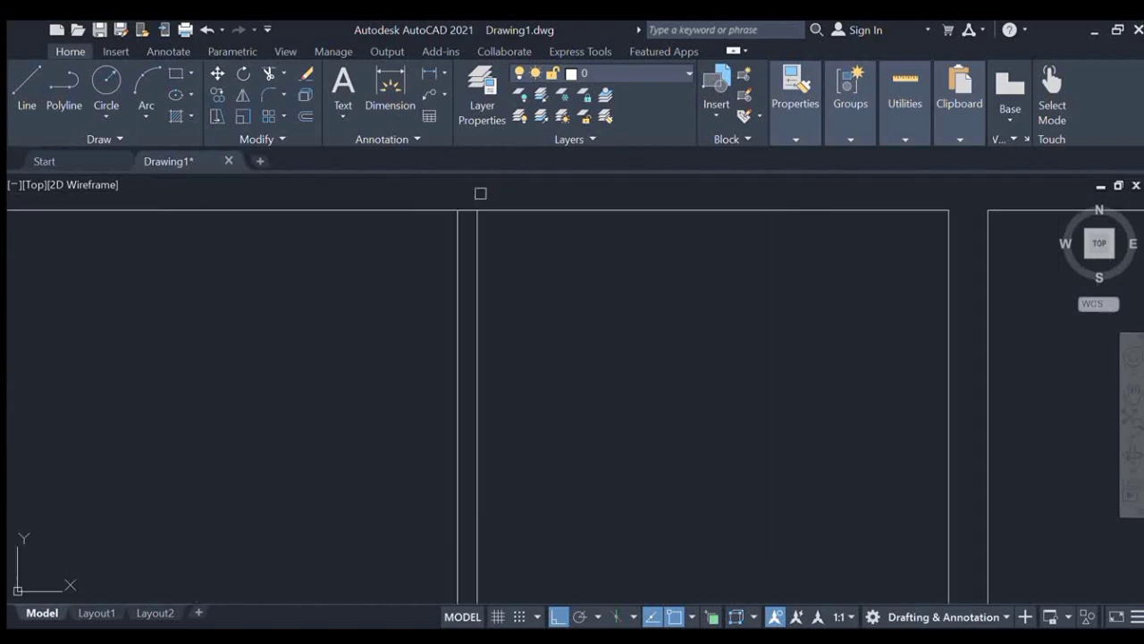
{"action": "scroll", "coordinate": [366, 337], "scroll_direction": "down", "scroll_amount": 3}
{"action": "scroll", "coordinate": [358, 336], "scroll_direction": "up", "scroll_amount": 3}
{"action": "scroll", "coordinate": [528, 303], "scroll_direction": "down", "scroll_amount": 3}
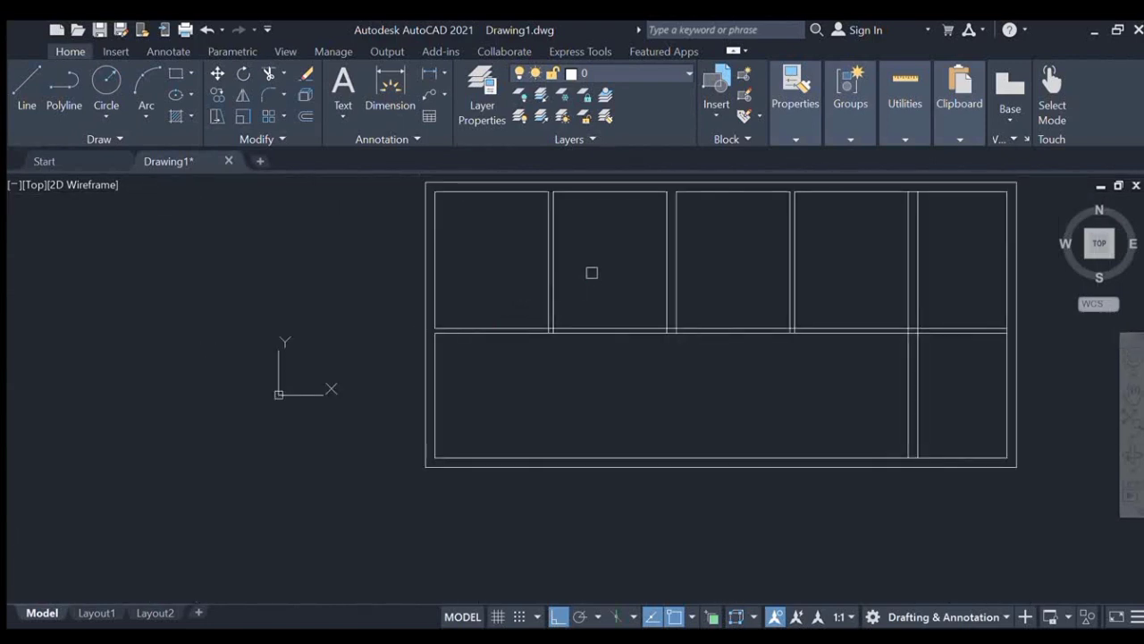
{"action": "scroll", "coordinate": [610, 282], "scroll_direction": "down", "scroll_amount": 1}
{"action": "scroll", "coordinate": [611, 282], "scroll_direction": "up", "scroll_amount": 1}
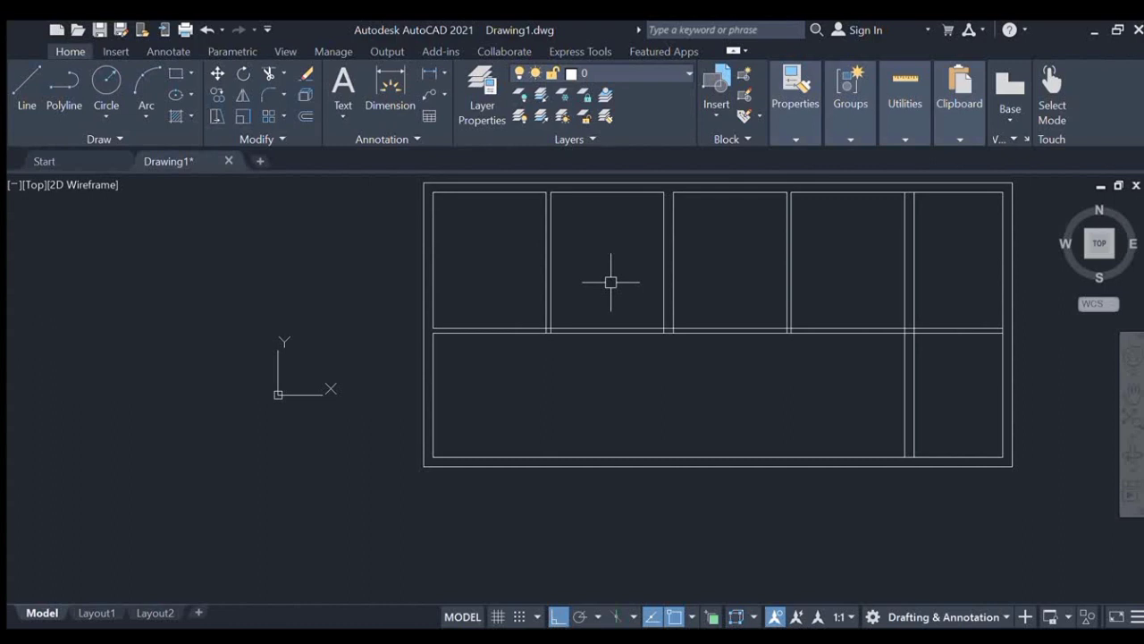
Offset the horizontal partition's lower line downward, twice, to form a second, thicker horizontal wall near the plan's lower edge
{"action": "left_click", "coordinate": [471, 347]}
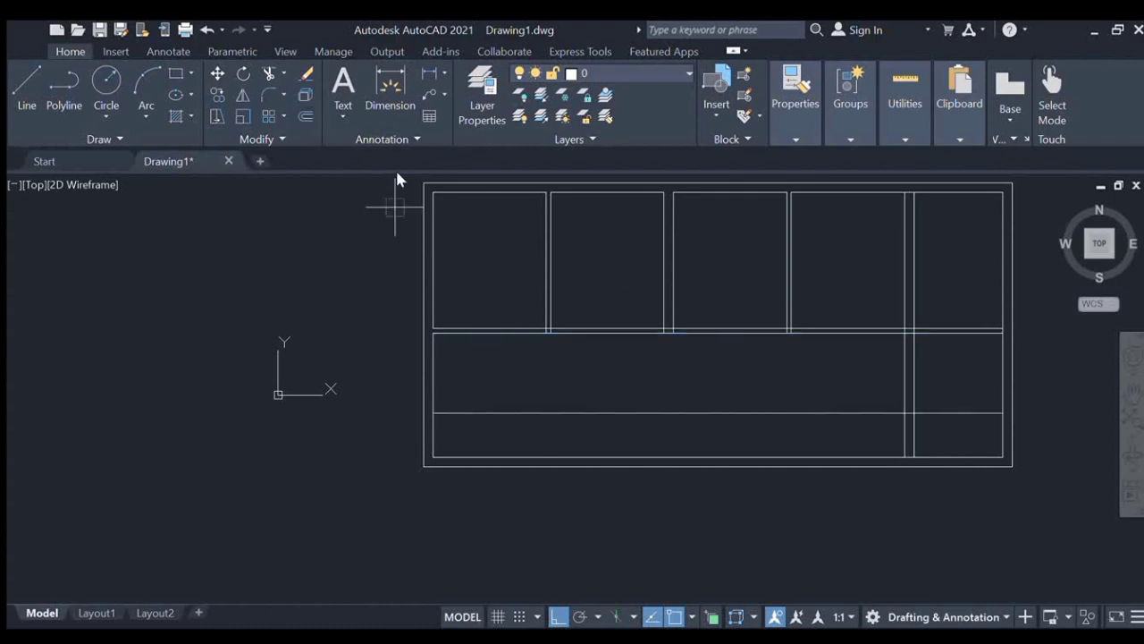
{"action": "left_click", "coordinate": [789, 414]}
{"action": "left_click", "coordinate": [810, 445]}
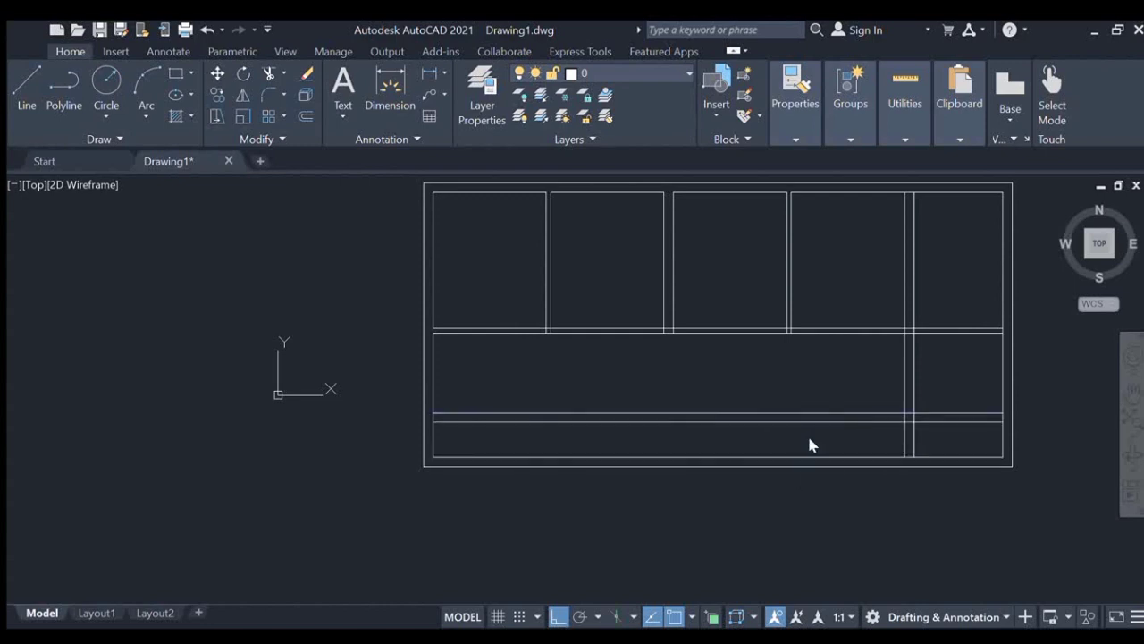
Trim the lower horizontal wall back to the fourth vertical partition and open its junction with the left inner wall
{"action": "left_click", "coordinate": [269, 73]}
{"action": "left_click_drag", "start_coordinate": [949, 390], "coordinate": [942, 443]}
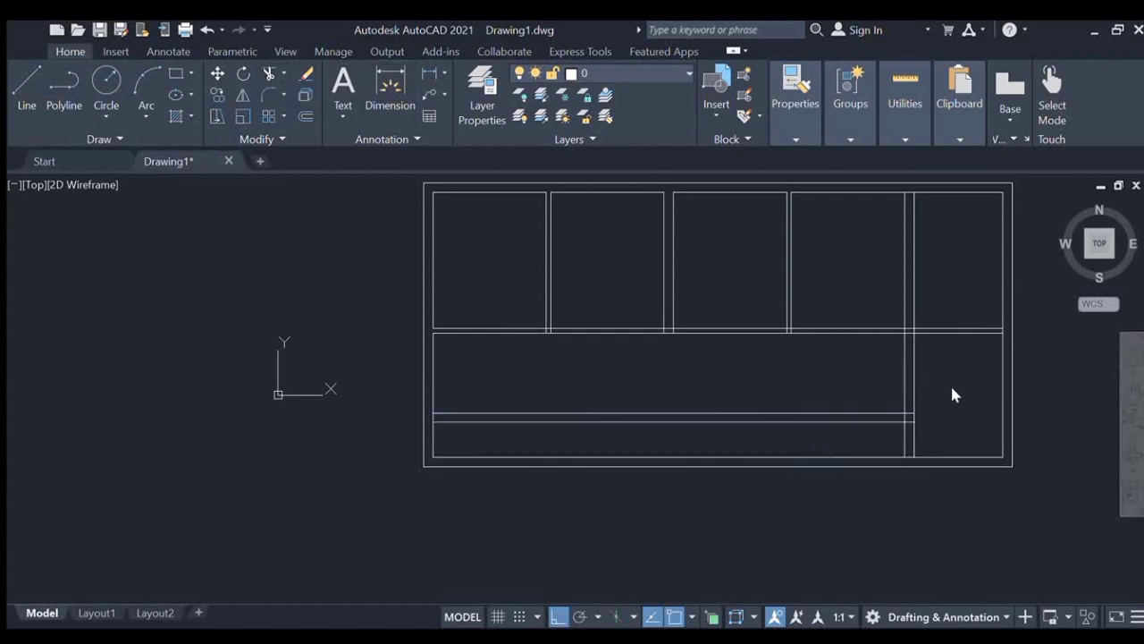
{"action": "scroll", "coordinate": [856, 421], "scroll_direction": "up", "scroll_amount": 4}
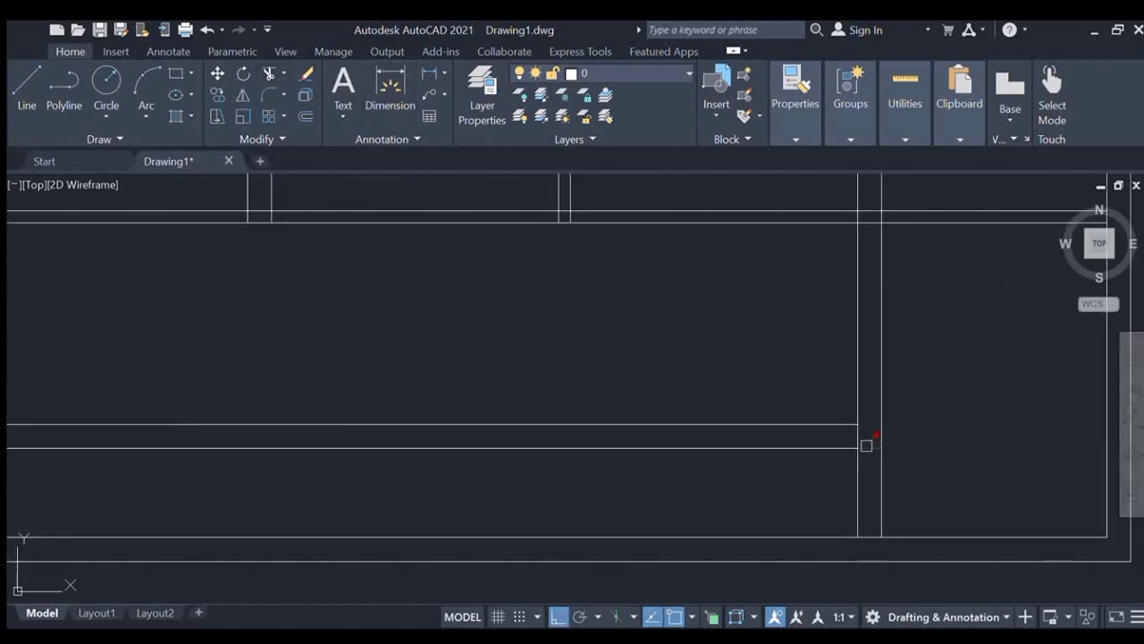
{"action": "scroll", "coordinate": [906, 376], "scroll_direction": "down", "scroll_amount": 4}
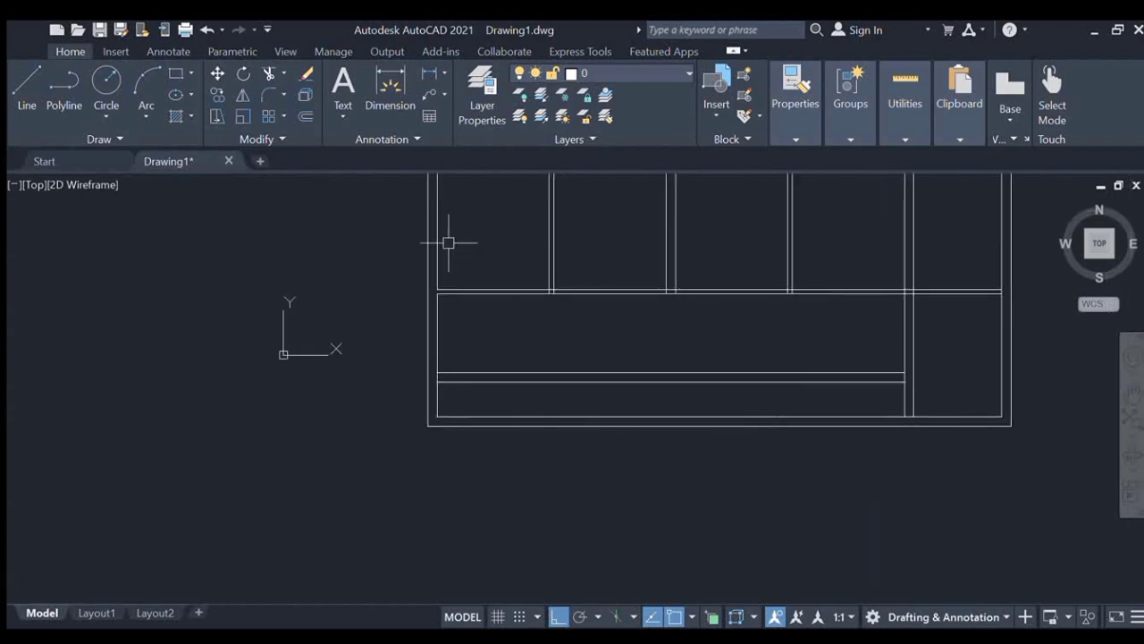
{"action": "scroll", "coordinate": [420, 384], "scroll_direction": "up", "scroll_amount": 4}
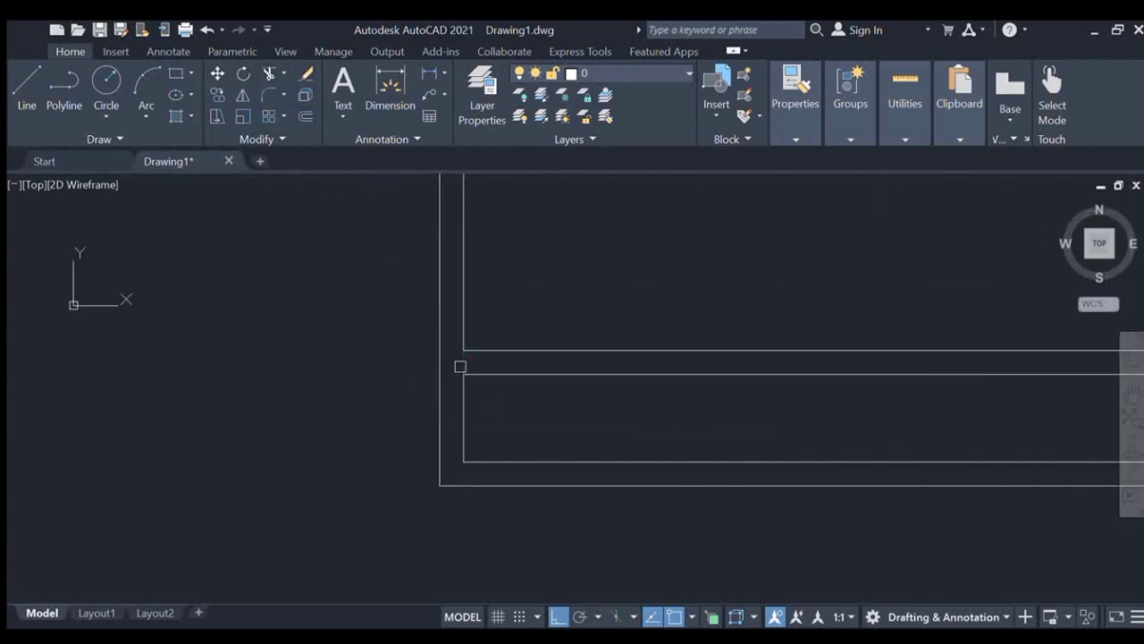
{"action": "scroll", "coordinate": [459, 364], "scroll_direction": "down", "scroll_amount": 6}
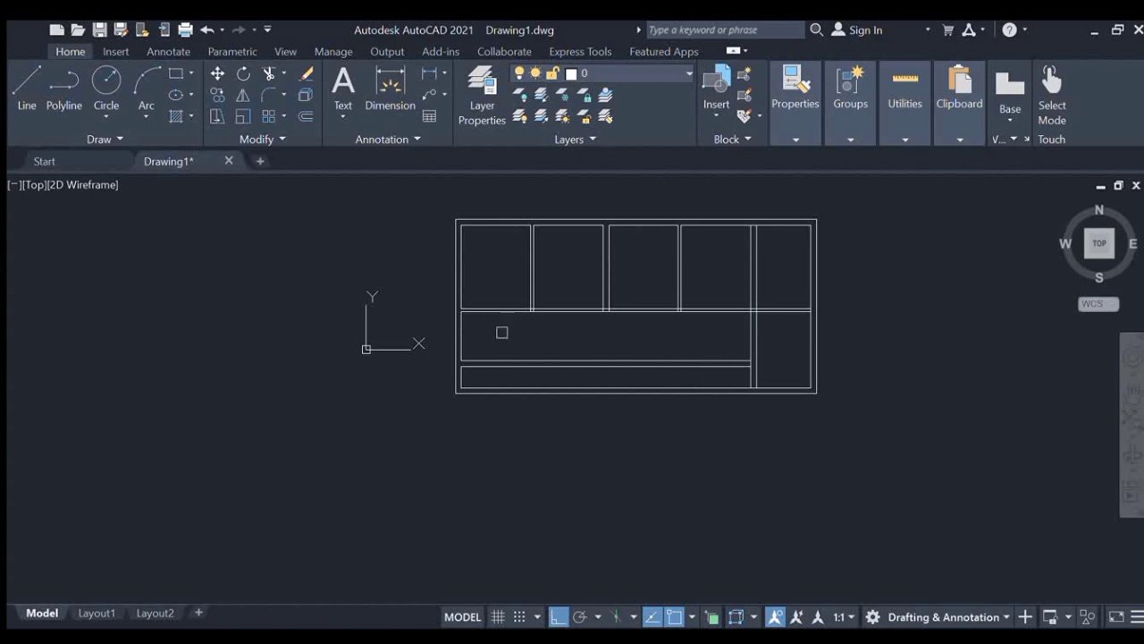
Offset the middle band's left inner wall line to the right to form a short double-line partition
{"action": "left_click", "coordinate": [463, 332]}
{"action": "left_click", "coordinate": [673, 343]}
{"action": "left_click", "coordinate": [303, 120]}
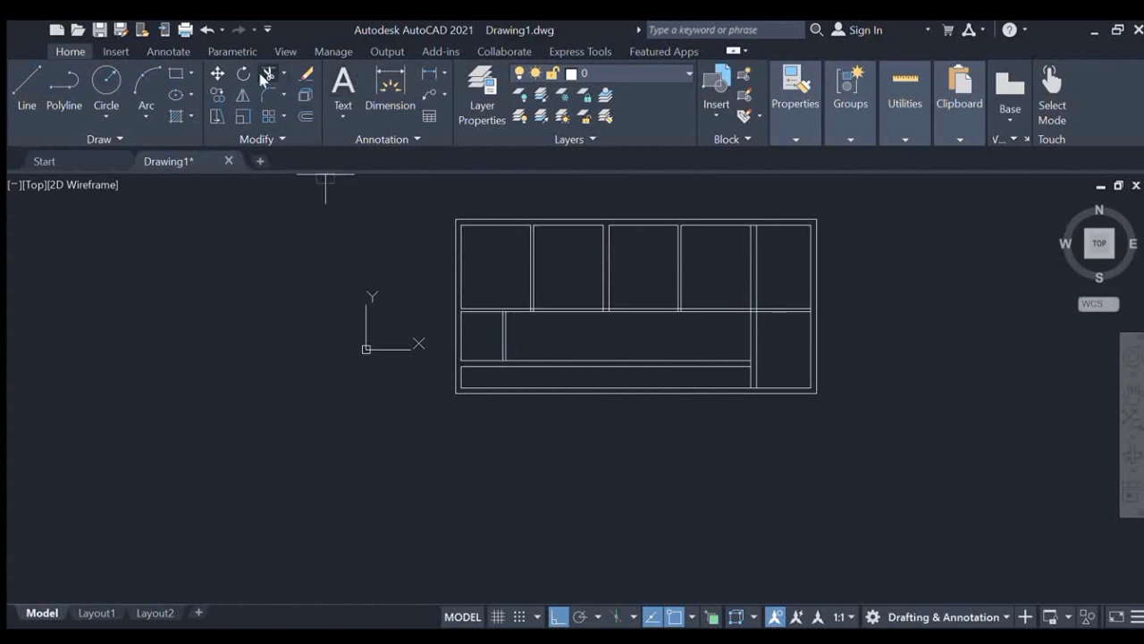
Extend both lines of the second vertical partition down to the lower horizontal wall
{"action": "left_click", "coordinate": [283, 73]}
{"action": "left_click", "coordinate": [264, 141]}
{"action": "left_click", "coordinate": [608, 288]}
{"action": "left_click", "coordinate": [601, 336]}
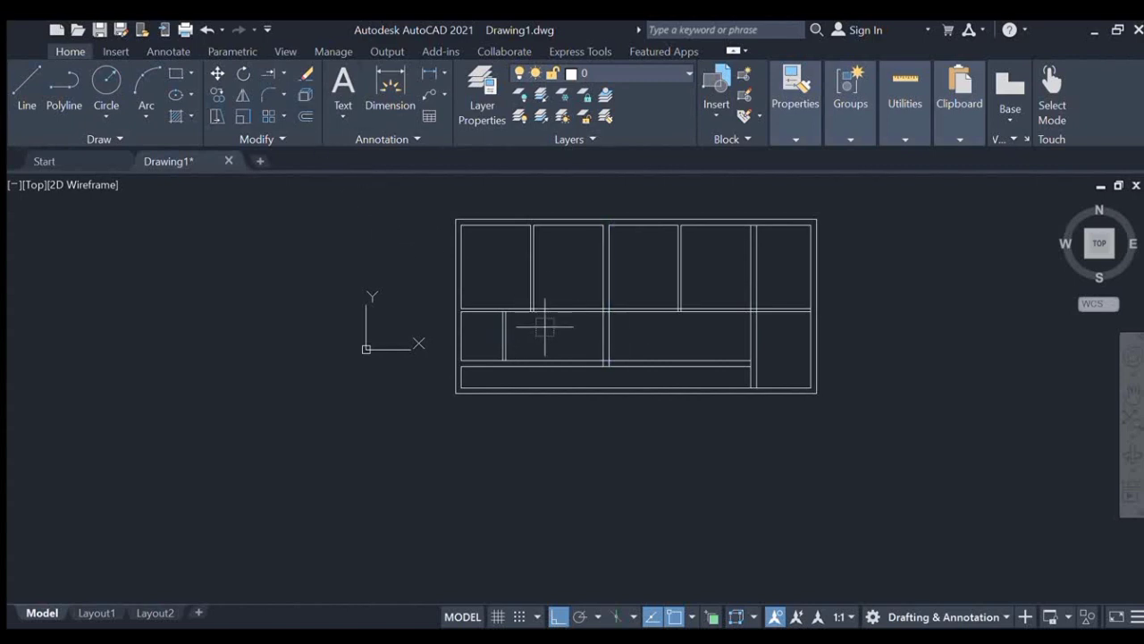
Offset the lower horizontal wall upward and the central partition to both sides, and trim the lines into a rectangular room outline
{"action": "left_click", "coordinate": [584, 354]}
{"action": "left_click", "coordinate": [587, 330]}
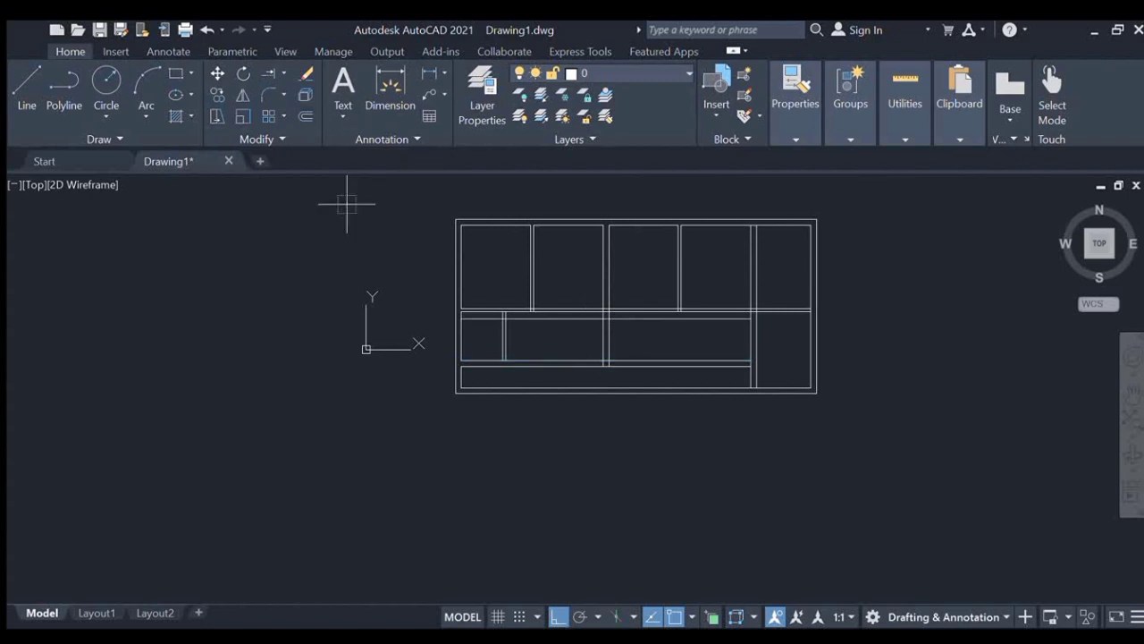
{"action": "scroll", "coordinate": [600, 329], "scroll_direction": "up", "scroll_amount": 2}
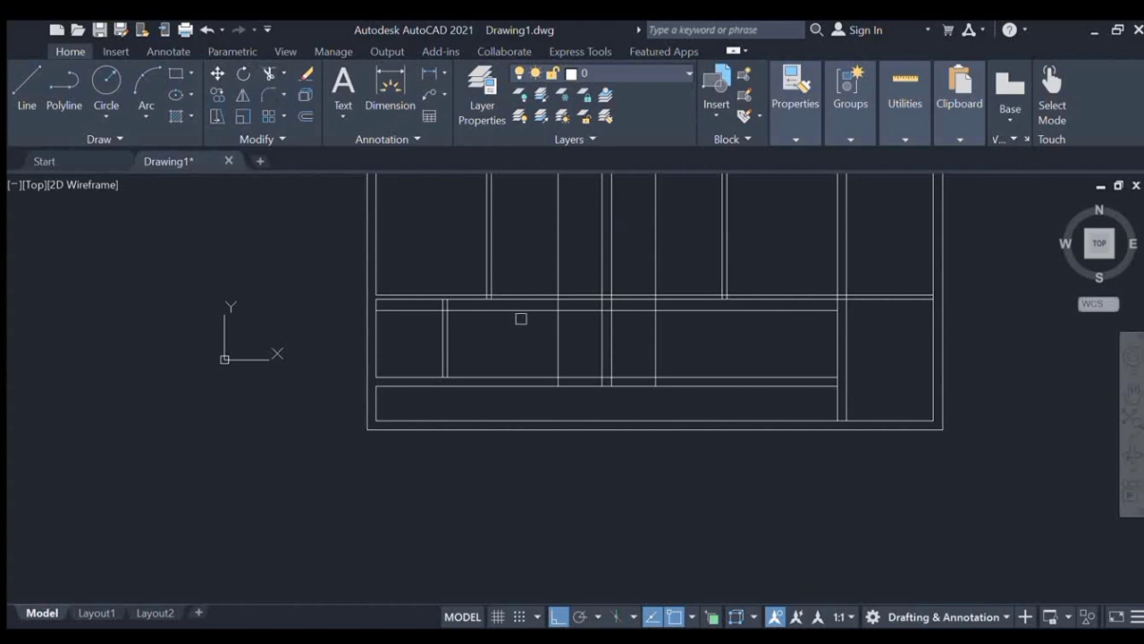
{"action": "scroll", "coordinate": [546, 306], "scroll_direction": "up", "scroll_amount": 2}
{"action": "left_click", "coordinate": [735, 315]}
{"action": "key", "text": "Escape"}
Delete the leftover vertical segments above the central room outline and the horizontal remnant in the middle band's left room
{"action": "left_click", "coordinate": [723, 265]}
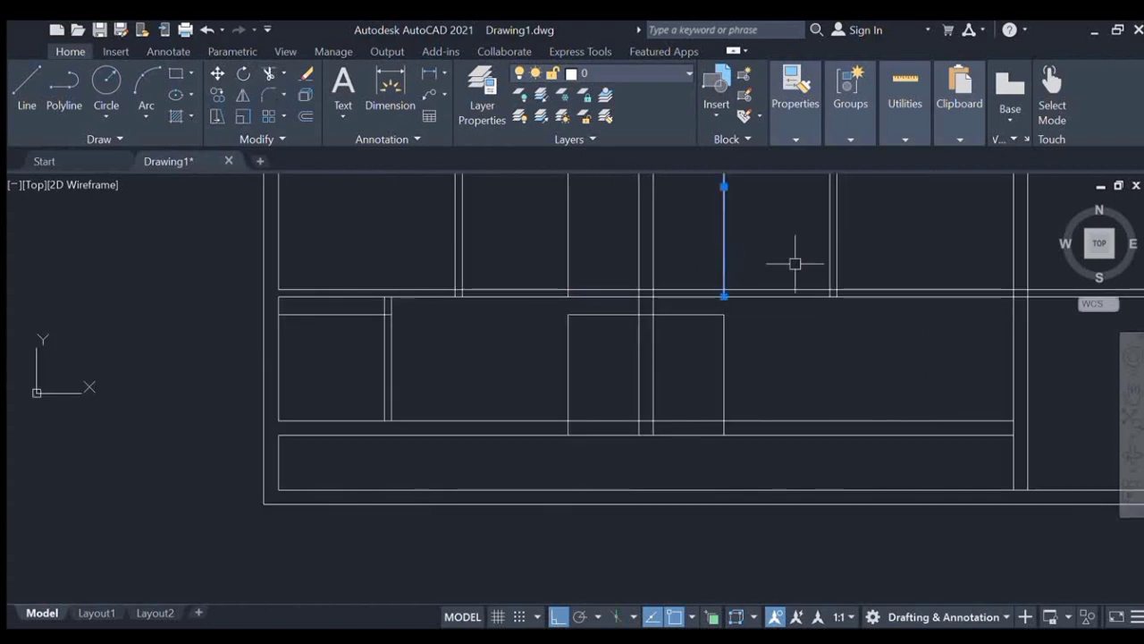
{"action": "key", "text": "Delete"}
{"action": "left_click", "coordinate": [568, 253]}
{"action": "key", "text": "Delete"}
{"action": "left_click", "coordinate": [354, 311]}
{"action": "key", "text": "Delete"}
Offset the central room outline's two sides and upper edge outward to give the walls their thickness
{"action": "scroll", "coordinate": [511, 329], "scroll_direction": "down", "scroll_amount": 1}
{"action": "scroll", "coordinate": [534, 339], "scroll_direction": "up", "scroll_amount": 1}
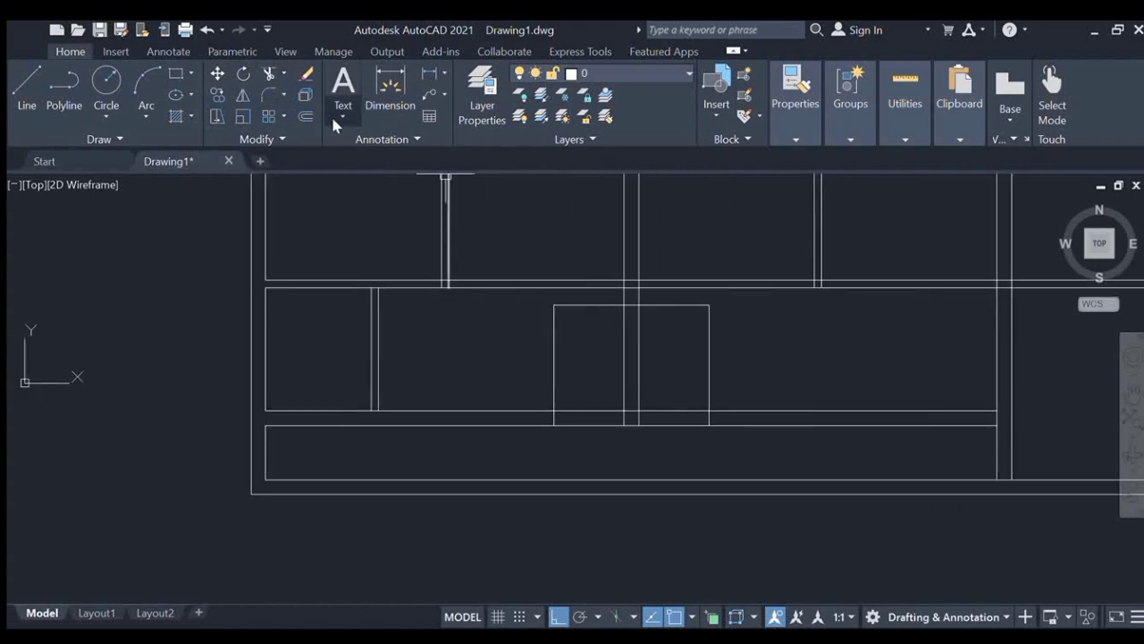
{"action": "scroll", "coordinate": [543, 221], "scroll_direction": "down", "scroll_amount": 1}
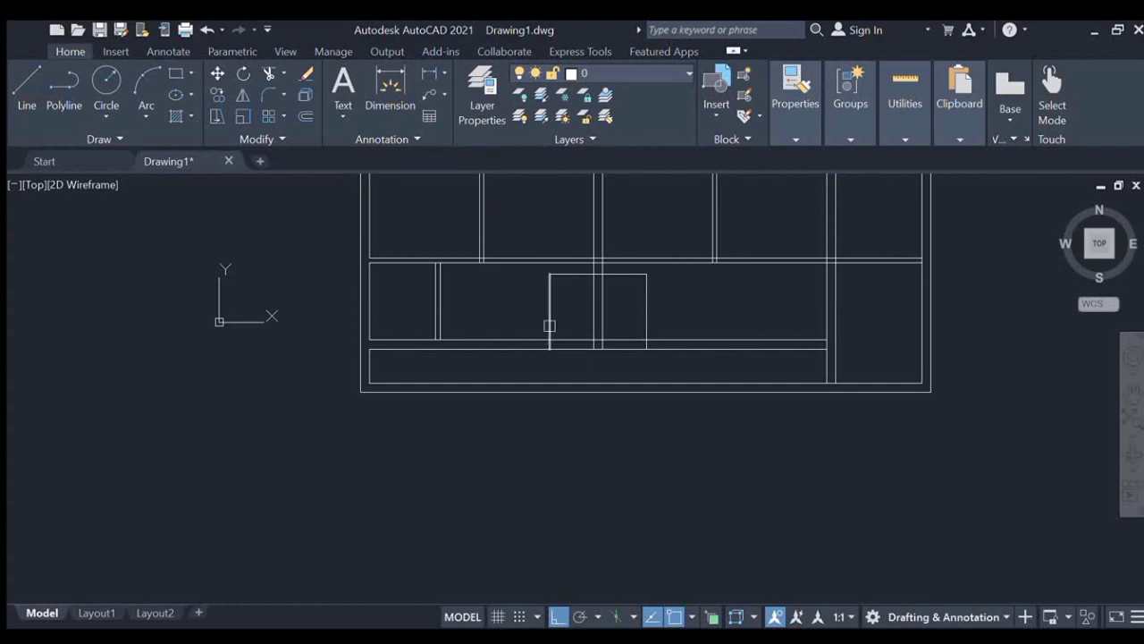
{"action": "scroll", "coordinate": [559, 279], "scroll_direction": "up", "scroll_amount": 4}
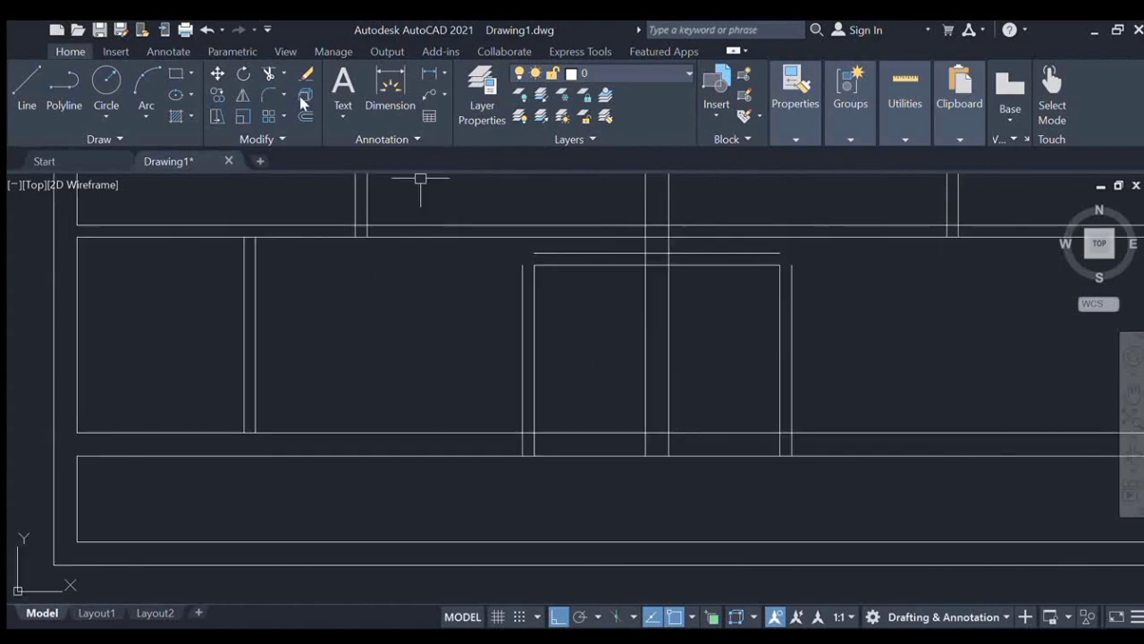
Extend the central room's outer wall lines until they meet and trim the overshoots above the upper corners
{"action": "left_click", "coordinate": [279, 74]}
{"action": "left_click", "coordinate": [267, 146]}
{"action": "left_click", "coordinate": [523, 276]}
{"action": "left_click", "coordinate": [789, 272]}
{"action": "left_click", "coordinate": [764, 251]}
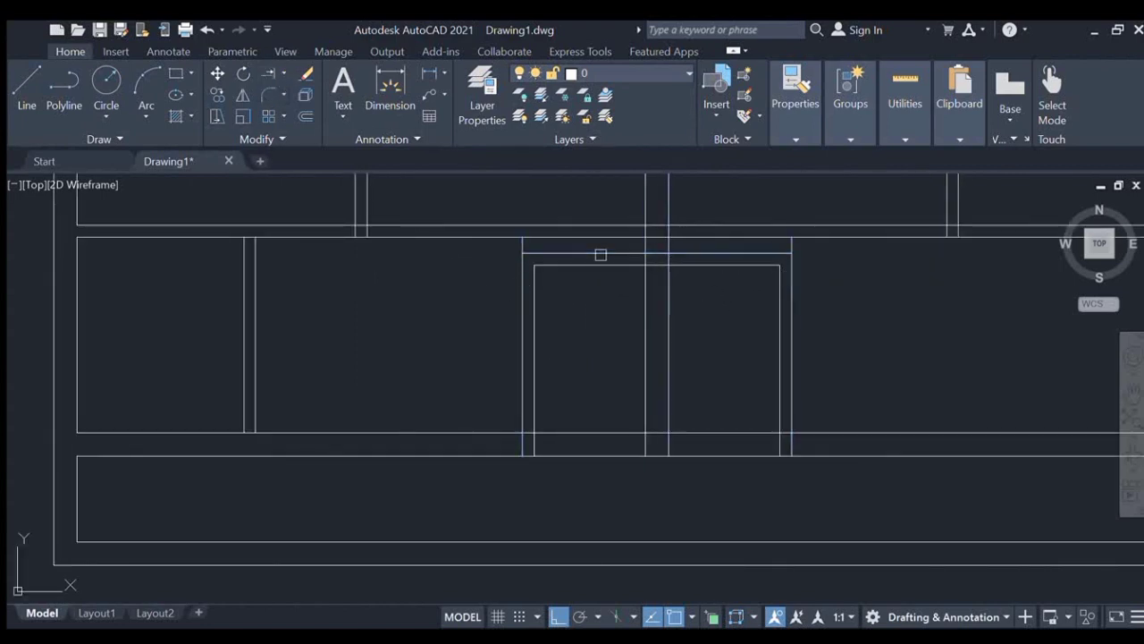
{"action": "left_click", "coordinate": [541, 253]}
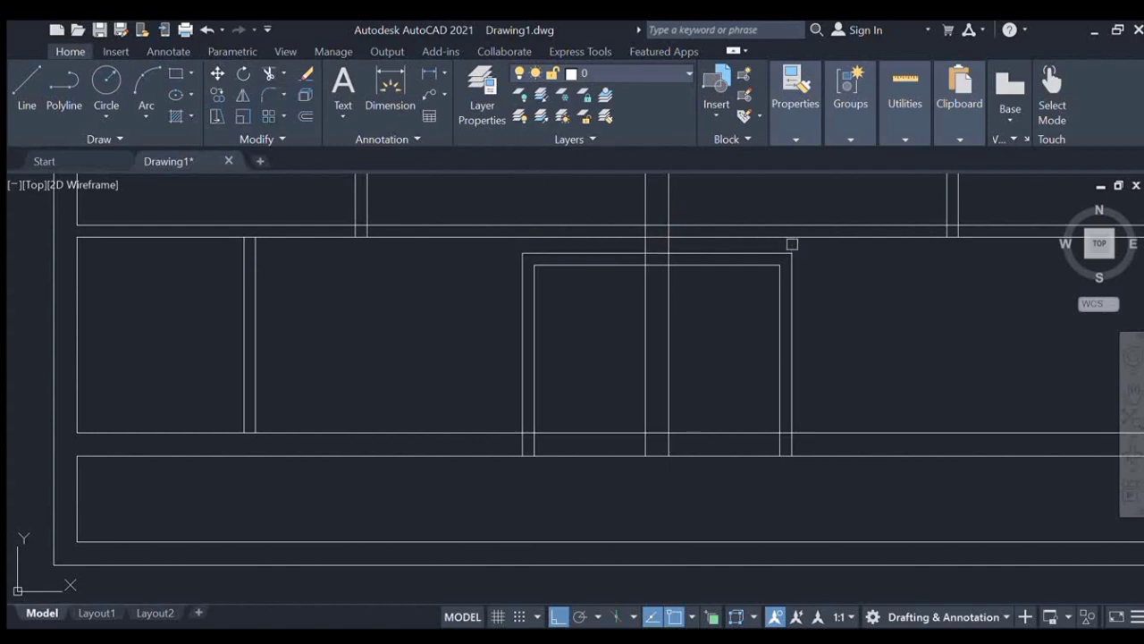
Trim the horizontal partition and room wall lines that cross inside the central vertical partition
{"action": "scroll", "coordinate": [671, 246], "scroll_direction": "down", "scroll_amount": 4}
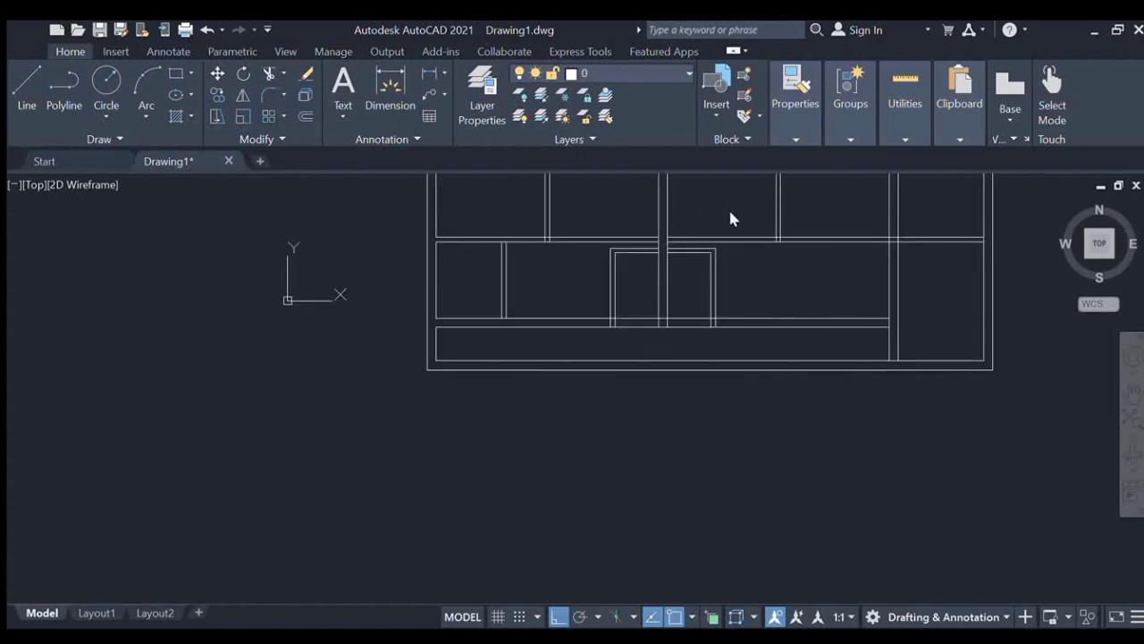
{"action": "scroll", "coordinate": [730, 218], "scroll_direction": "down", "scroll_amount": 1}
{"action": "scroll", "coordinate": [679, 284], "scroll_direction": "up", "scroll_amount": 2}
{"action": "scroll", "coordinate": [648, 284], "scroll_direction": "down", "scroll_amount": 1}
{"action": "middle_click_drag", "start_coordinate": [468, 229], "coordinate": [363, 338]}
{"action": "scroll", "coordinate": [478, 340], "scroll_direction": "up", "scroll_amount": 2}
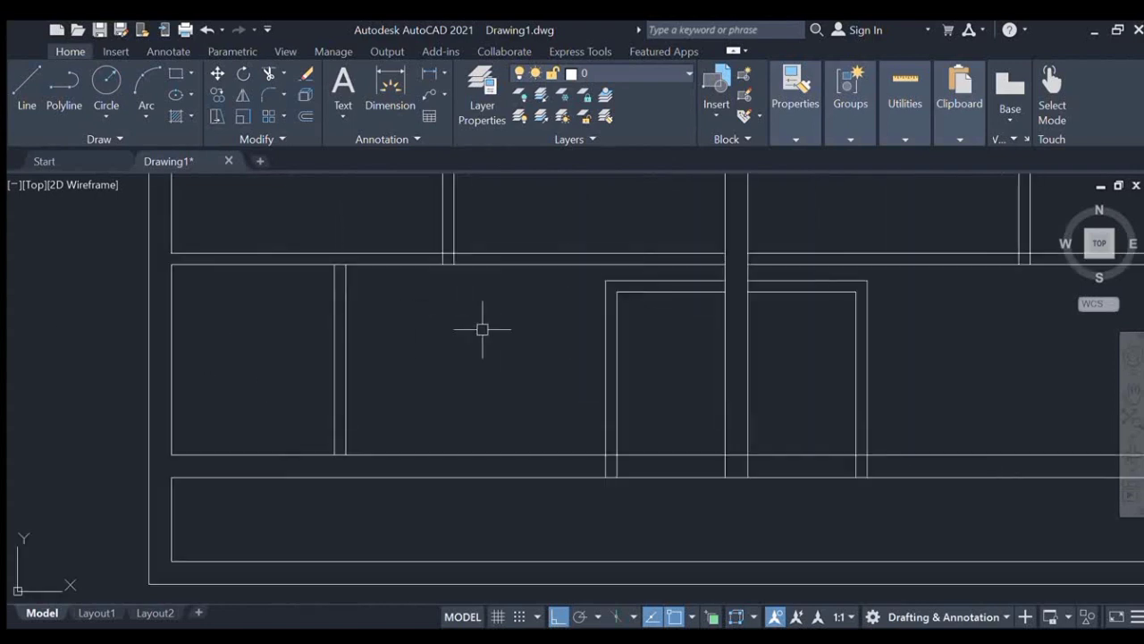
Trim the central room's side wall lines where they run into the lower horizontal wall
{"action": "left_click", "coordinate": [269, 73]}
{"action": "left_click", "coordinate": [594, 461]}
{"action": "left_click", "coordinate": [623, 463]}
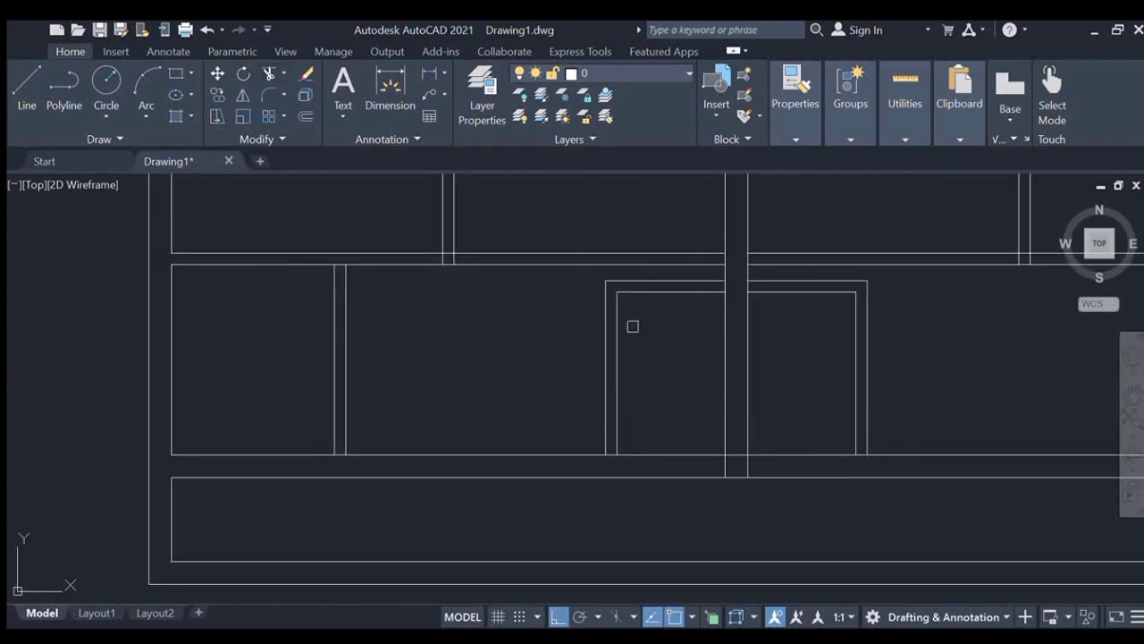
{"action": "scroll", "coordinate": [647, 328], "scroll_direction": "down", "scroll_amount": 4}
{"action": "middle_click_drag", "start_coordinate": [847, 346], "coordinate": [674, 332]}
{"action": "scroll", "coordinate": [750, 335], "scroll_direction": "up", "scroll_amount": 2}
{"action": "scroll", "coordinate": [726, 309], "scroll_direction": "up", "scroll_amount": 2}
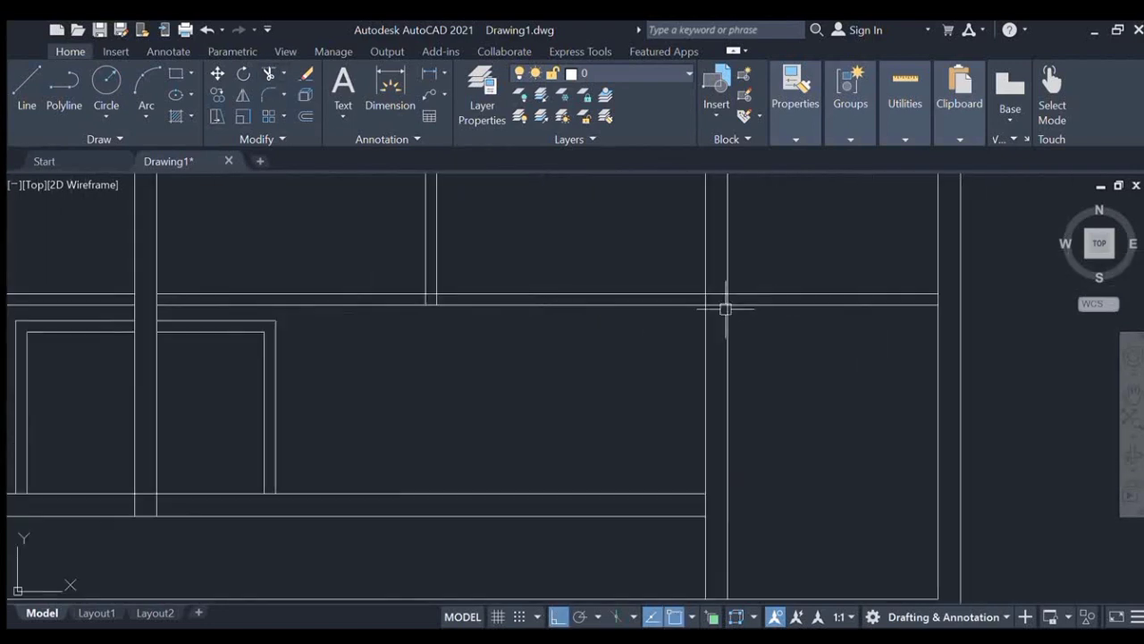
Offset the right thick wall's inner line into the plan twice to form a thin double-line vertical partition
{"action": "scroll", "coordinate": [726, 308], "scroll_direction": "down", "scroll_amount": 2}
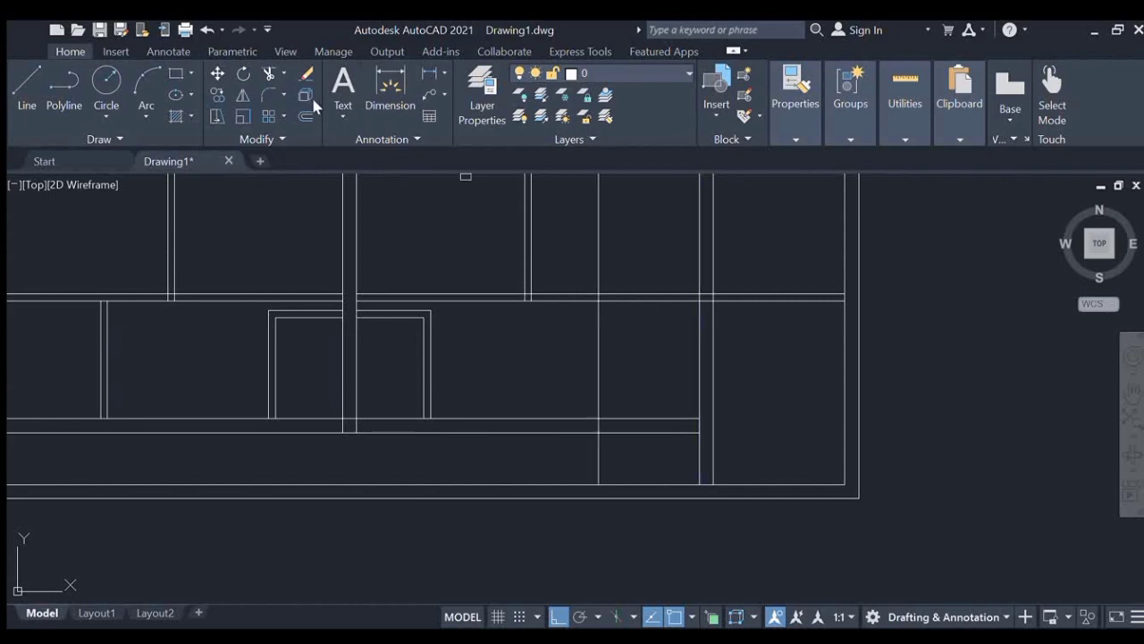
{"action": "left_click", "coordinate": [599, 368]}
{"action": "left_click", "coordinate": [545, 370]}
{"action": "key", "text": "Escape"}
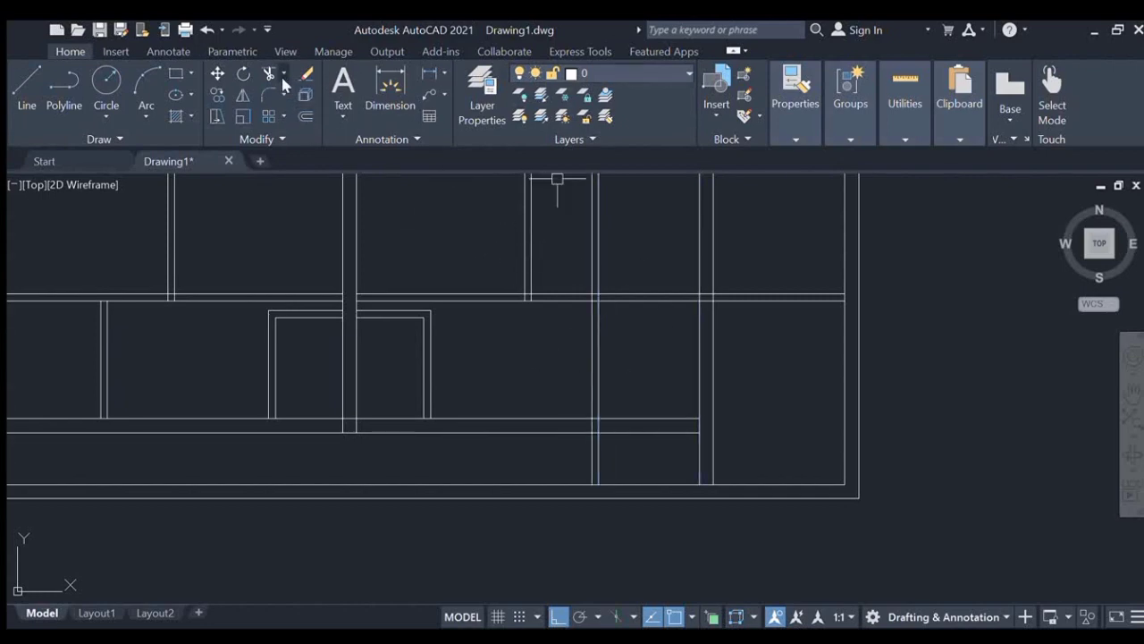
Trim the new thin partition so it runs only between the horizontal partition and the lower horizontal wall
{"action": "scroll", "coordinate": [591, 315], "scroll_direction": "up", "scroll_amount": 4}
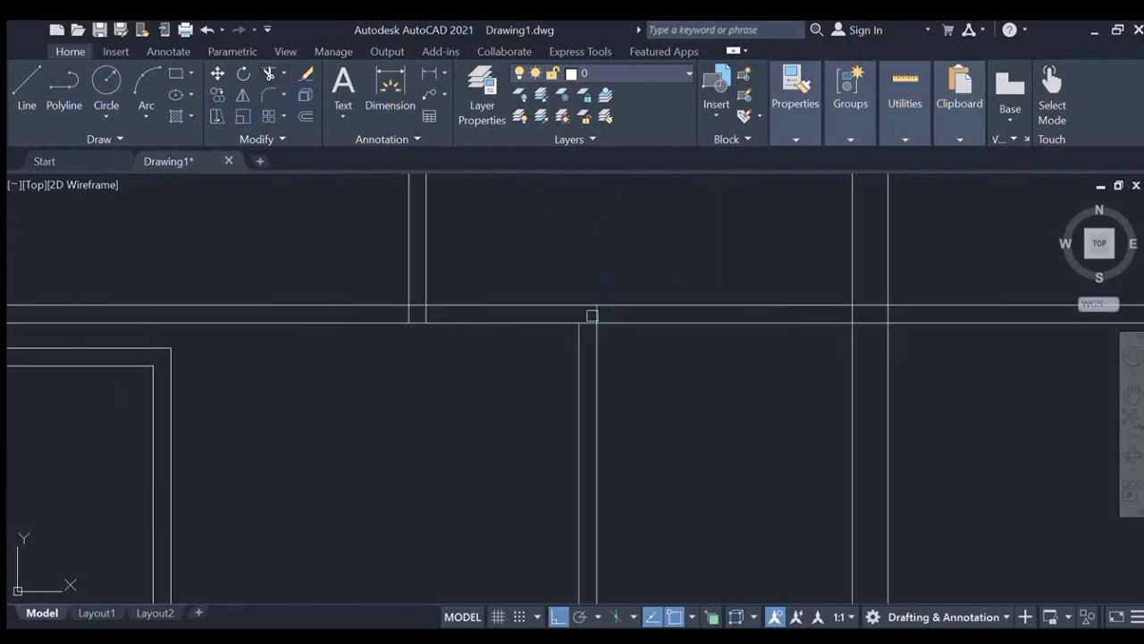
{"action": "scroll", "coordinate": [579, 317], "scroll_direction": "down", "scroll_amount": 4}
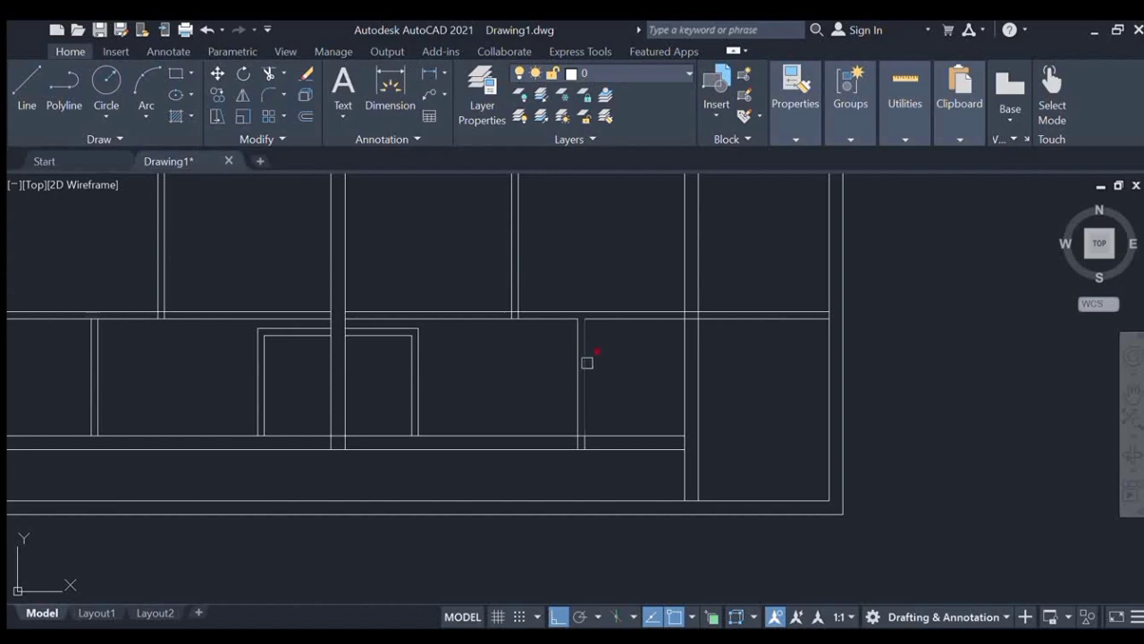
{"action": "scroll", "coordinate": [442, 293], "scroll_direction": "down", "scroll_amount": 2}
{"action": "middle_click_drag", "start_coordinate": [449, 320], "coordinate": [532, 316]}
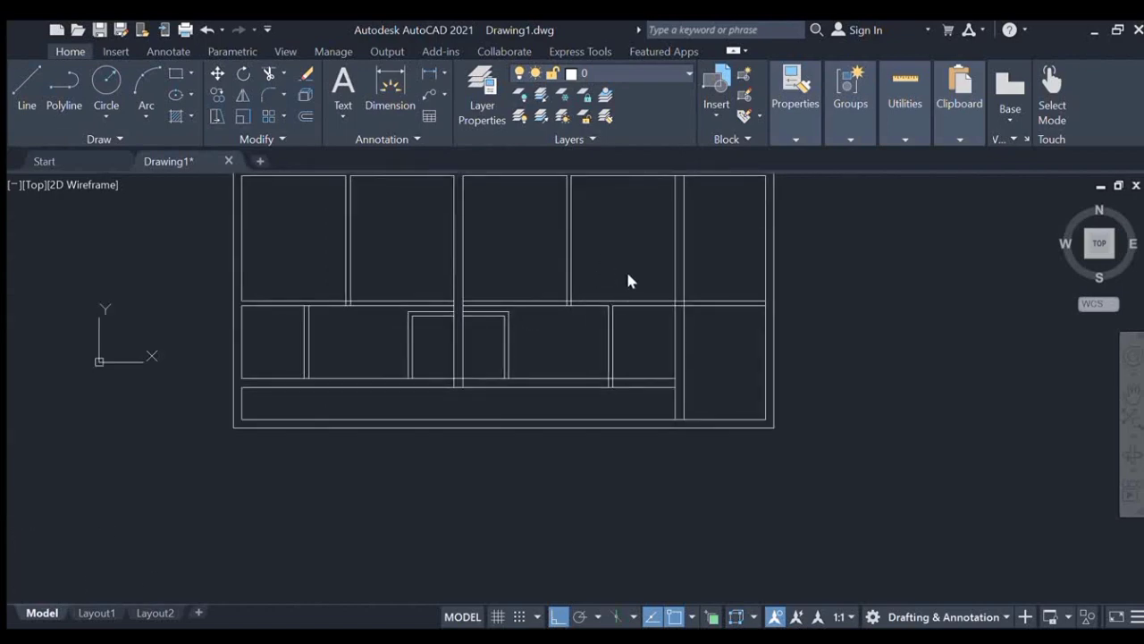
Offset both lines of the left upper partition outward to mark the door openings beside it
{"action": "mouse_move", "coordinate": [503, 374]}
{"action": "middle_mouse_down"}
{"action": "mouse_move", "coordinate": [554, 378]}
{"action": "mouse_move", "coordinate": [554, 362]}
{"action": "middle_mouse_up"}
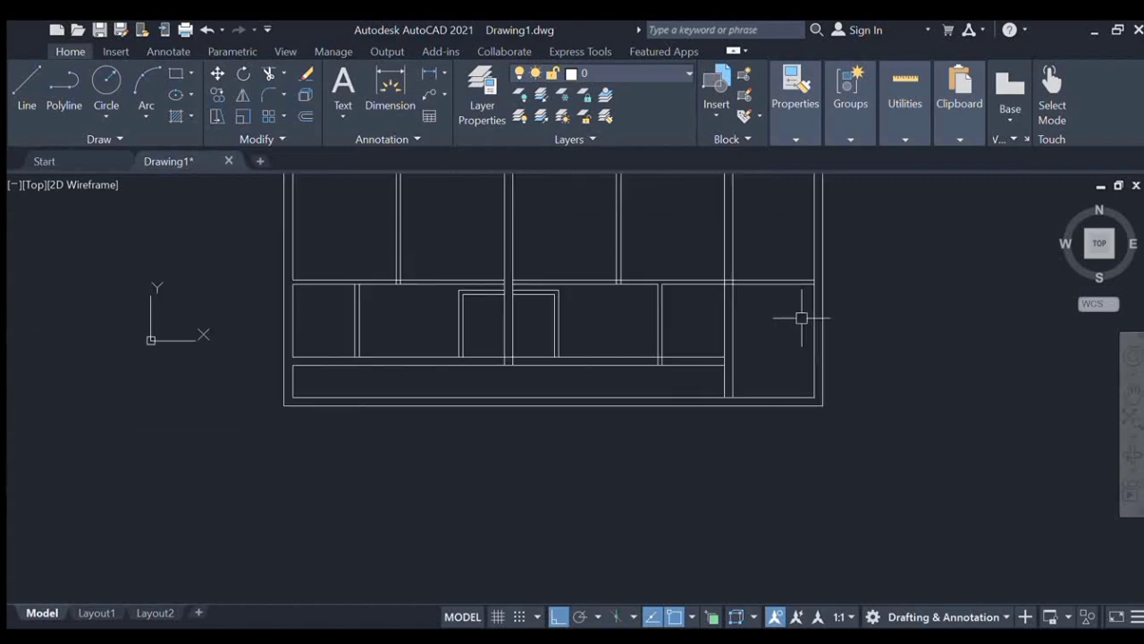
{"action": "middle_click_drag", "start_coordinate": [717, 293], "coordinate": [725, 353]}
{"action": "scroll", "coordinate": [361, 241], "scroll_direction": "up", "scroll_amount": 2}
{"action": "left_click", "coordinate": [305, 116]}
{"action": "key", "text": "Return"}
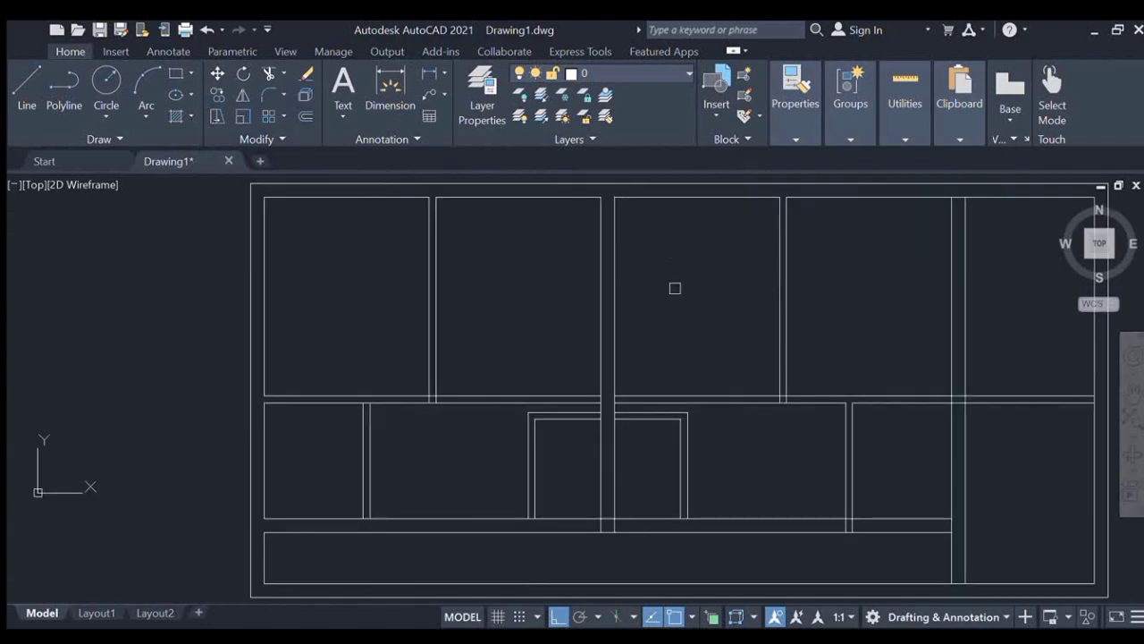
{"action": "left_click", "coordinate": [429, 375]}
{"action": "left_click", "coordinate": [398, 381]}
{"action": "left_click", "coordinate": [437, 375]}
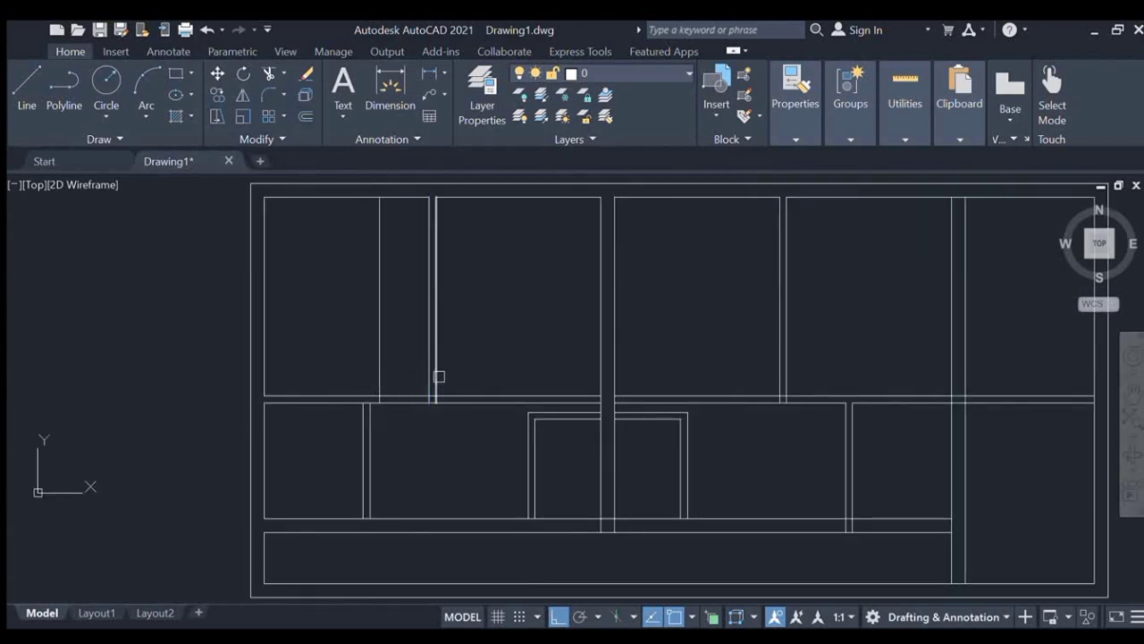
{"action": "left_click", "coordinate": [706, 369]}
Offset both lines of the right upper partition outward to mark the door openings beside it
{"action": "left_click", "coordinate": [779, 366]}
{"action": "left_click", "coordinate": [764, 365]}
{"action": "left_click", "coordinate": [786, 353]}
{"action": "left_click", "coordinate": [838, 335]}
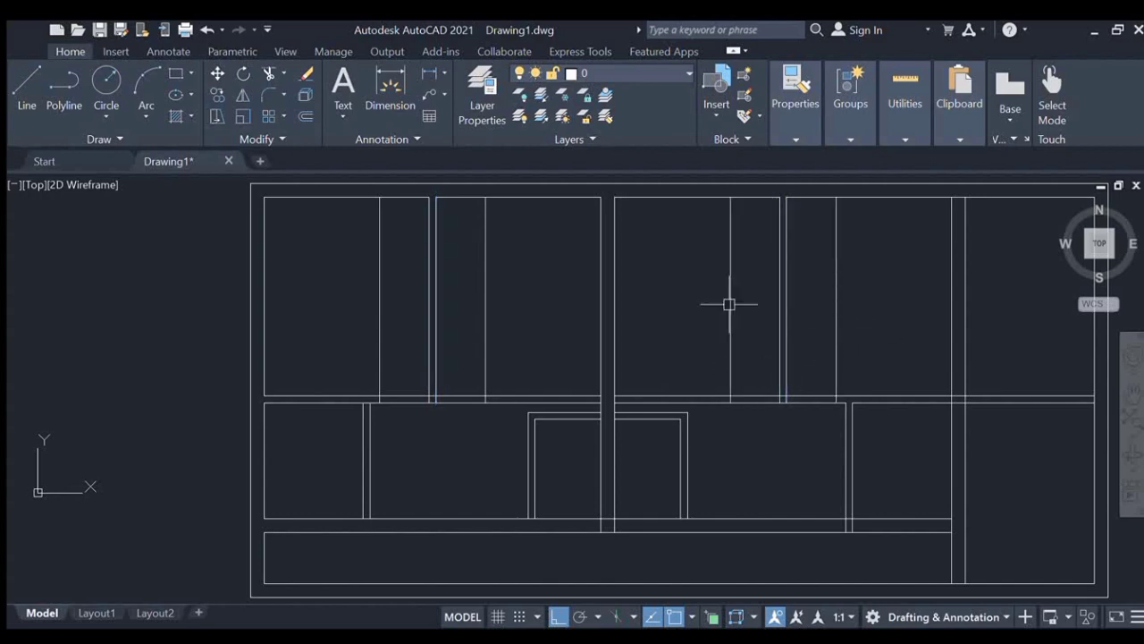
Trim the horizontal partition to open doorways on both sides of the two upper partitions, and clear the leftover guide lines
{"action": "scroll", "coordinate": [432, 402], "scroll_direction": "up", "scroll_amount": 4}
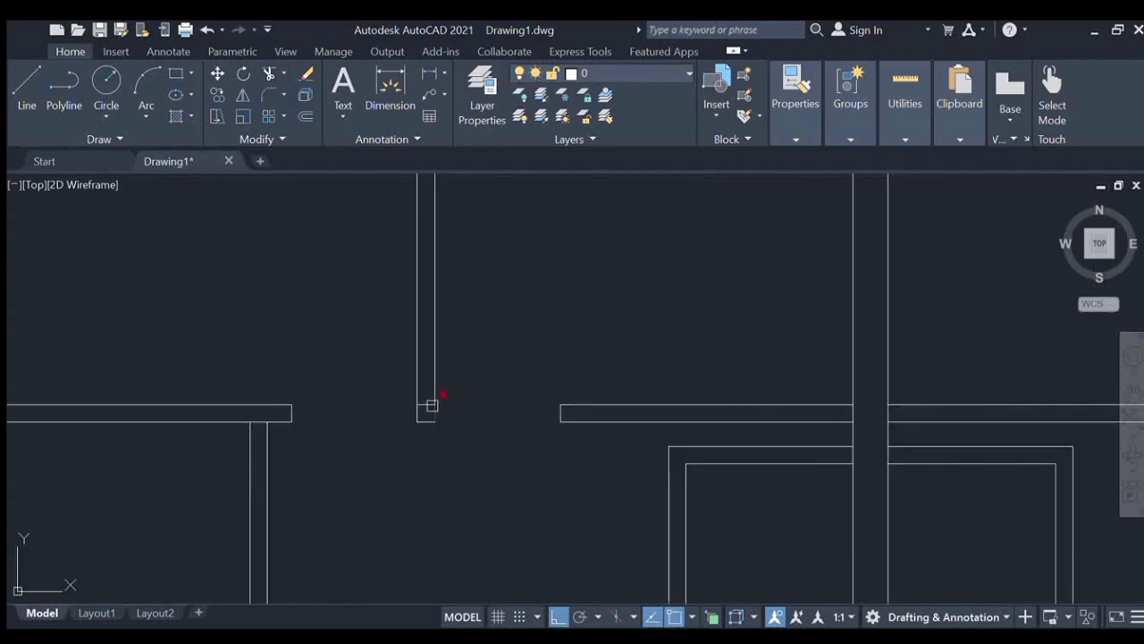
{"action": "scroll", "coordinate": [830, 363], "scroll_direction": "down", "scroll_amount": 5}
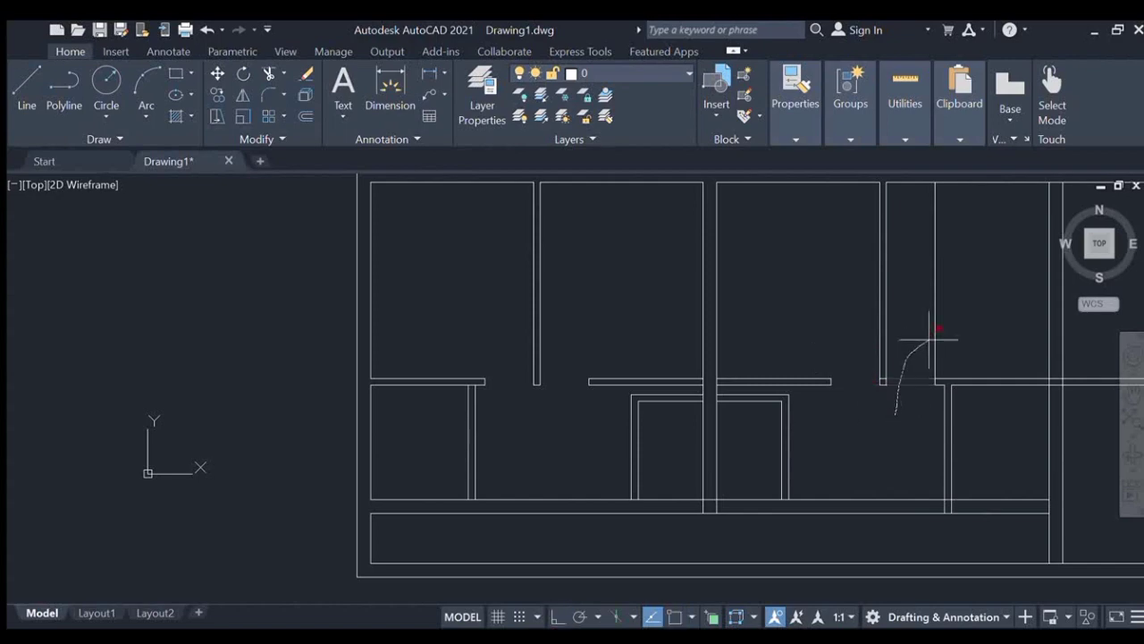
{"action": "scroll", "coordinate": [876, 380], "scroll_direction": "up", "scroll_amount": 4}
{"action": "scroll", "coordinate": [882, 381], "scroll_direction": "down", "scroll_amount": 4}
{"action": "scroll", "coordinate": [883, 380], "scroll_direction": "up", "scroll_amount": 4}
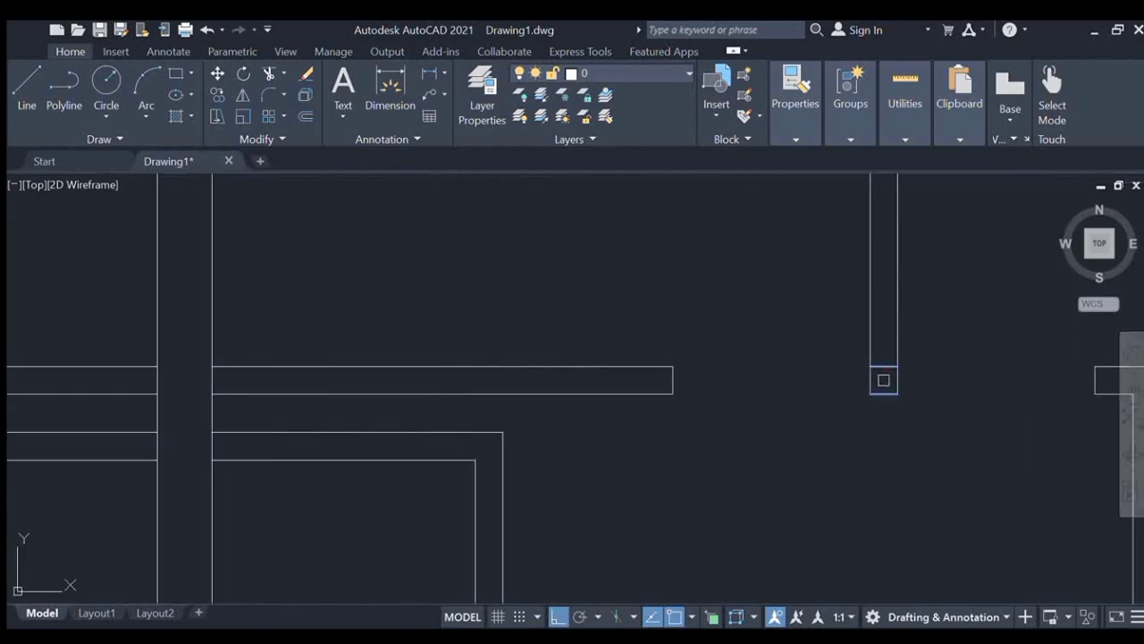
Offset the horizontal partition's lower line downward at both ends of the plan and extend the right copy across the short partition
{"action": "scroll", "coordinate": [877, 361], "scroll_direction": "down", "scroll_amount": 4}
{"action": "mouse_move", "coordinate": [978, 407]}
{"action": "middle_mouse_down"}
{"action": "mouse_move", "coordinate": [745, 373]}
{"action": "mouse_move", "coordinate": [738, 349]}
{"action": "middle_mouse_up"}
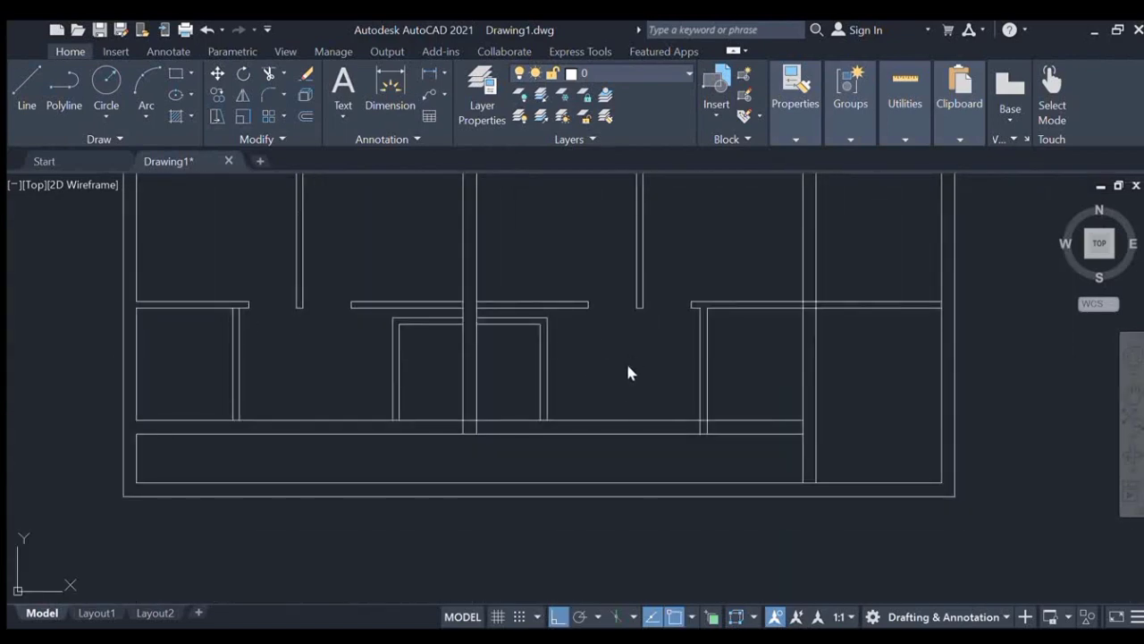
{"action": "left_click", "coordinate": [217, 305]}
{"action": "left_click", "coordinate": [207, 354]}
{"action": "left_click", "coordinate": [720, 309]}
{"action": "left_click", "coordinate": [711, 351]}
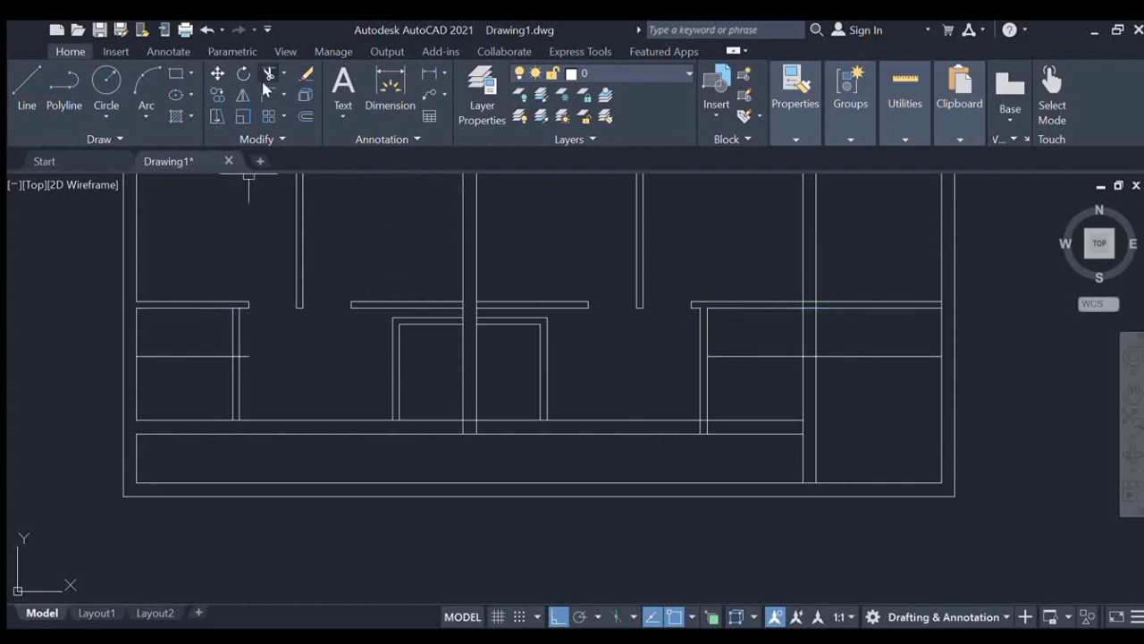
{"action": "left_click", "coordinate": [734, 357]}
{"action": "key", "text": "Escape"}
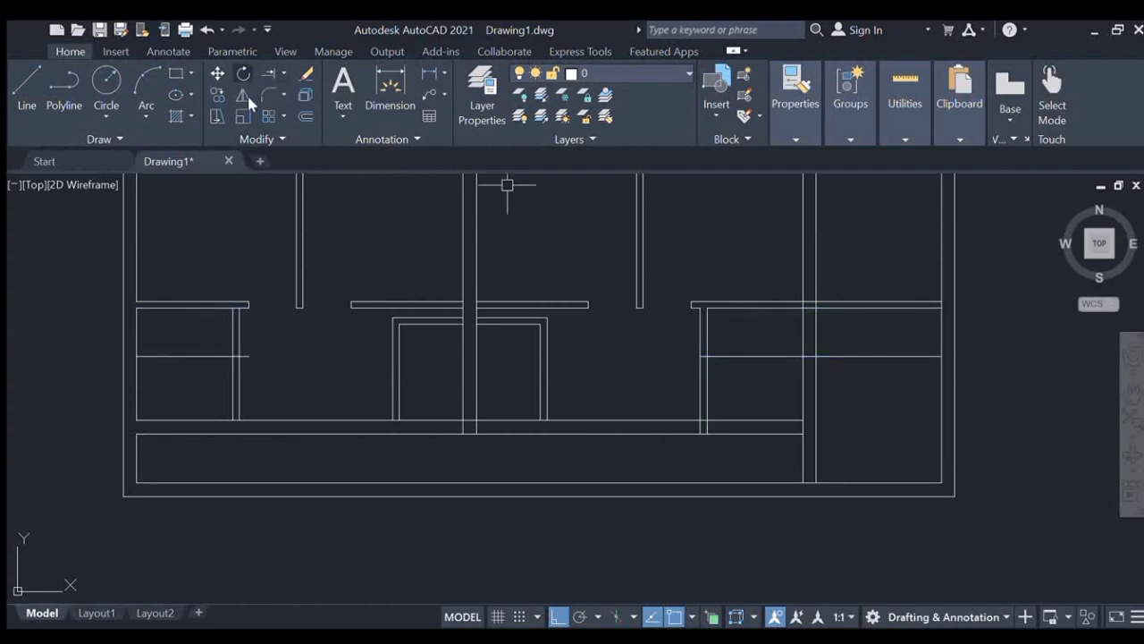
Offset the lower horizontal wall's upper line upward across the central room as an opening guide
{"action": "left_click", "coordinate": [305, 116]}
{"action": "key", "text": "Return"}
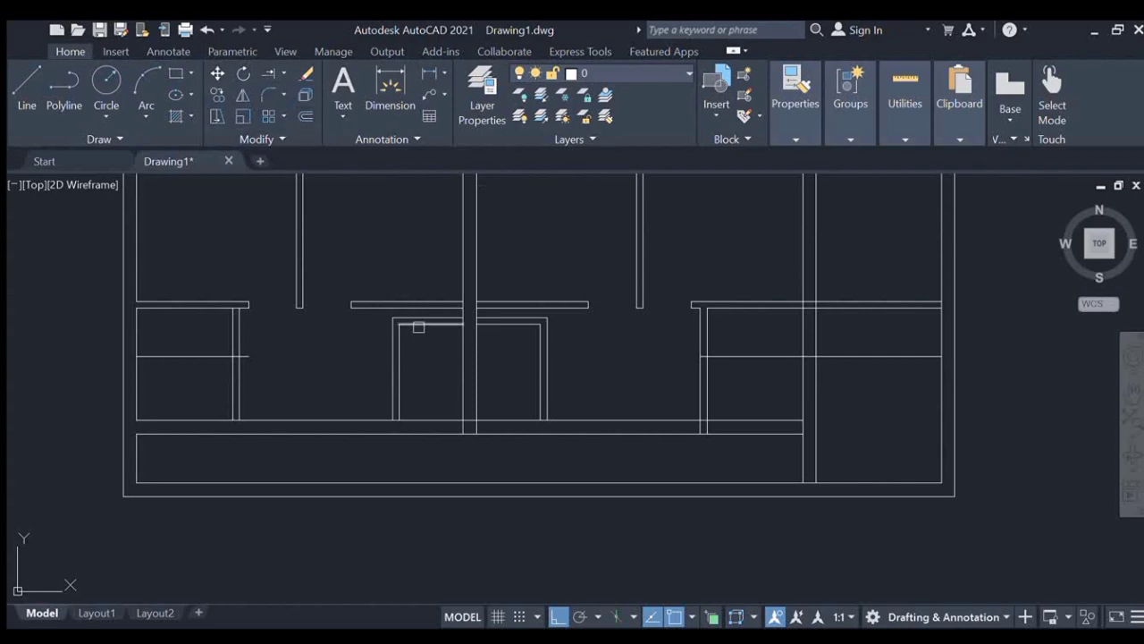
{"action": "left_click", "coordinate": [421, 418]}
{"action": "left_click", "coordinate": [465, 409]}
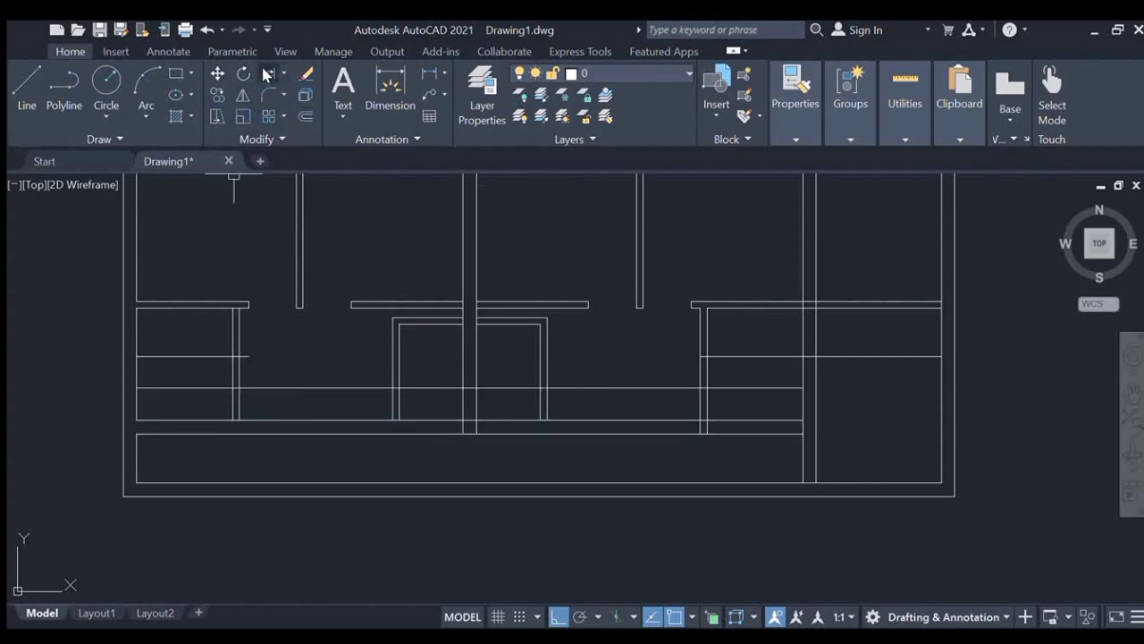
Trim the left short partition above its guide line and clear the guide lines around it
{"action": "left_click", "coordinate": [261, 119]}
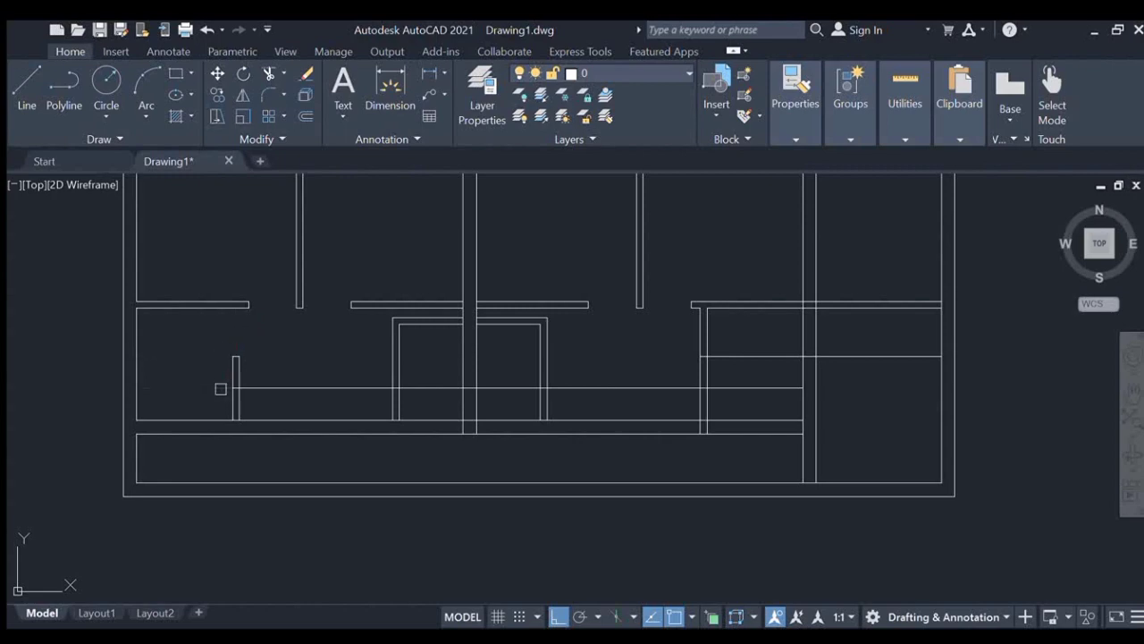
{"action": "left_click", "coordinate": [251, 387]}
{"action": "scroll", "coordinate": [230, 390], "scroll_direction": "up", "scroll_amount": 2}
{"action": "left_click", "coordinate": [244, 383]}
Trim the central room's two side walls below the guide line and clear the rest of that guide
{"action": "mouse_move", "coordinate": [508, 421]}
{"action": "left_mouse_down"}
{"action": "mouse_move", "coordinate": [659, 416]}
{"action": "mouse_move", "coordinate": [712, 381]}
{"action": "left_mouse_up"}
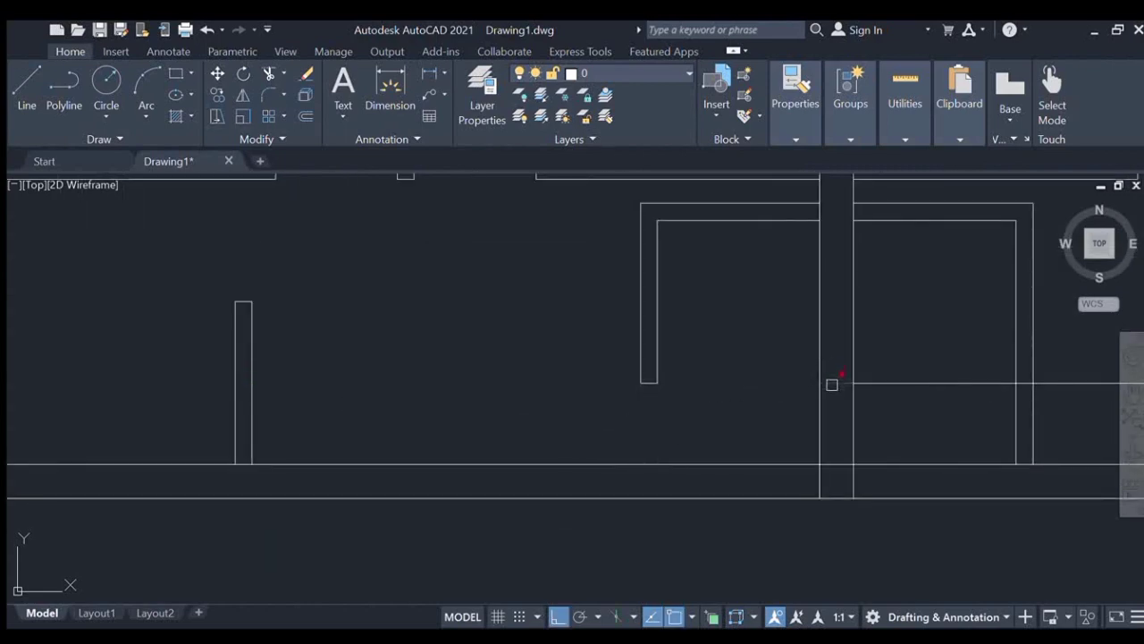
{"action": "scroll", "coordinate": [682, 401], "scroll_direction": "down", "scroll_amount": 3}
{"action": "scroll", "coordinate": [709, 388], "scroll_direction": "up", "scroll_amount": 5}
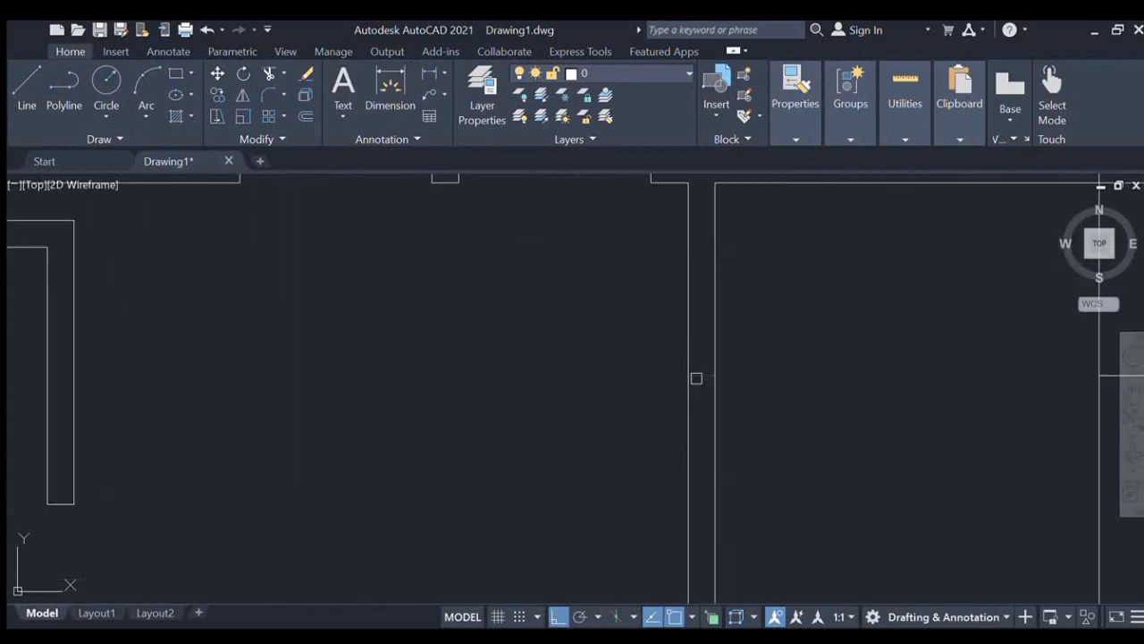
{"action": "scroll", "coordinate": [696, 378], "scroll_direction": "down", "scroll_amount": 3}
{"action": "scroll", "coordinate": [720, 380], "scroll_direction": "up", "scroll_amount": 4}
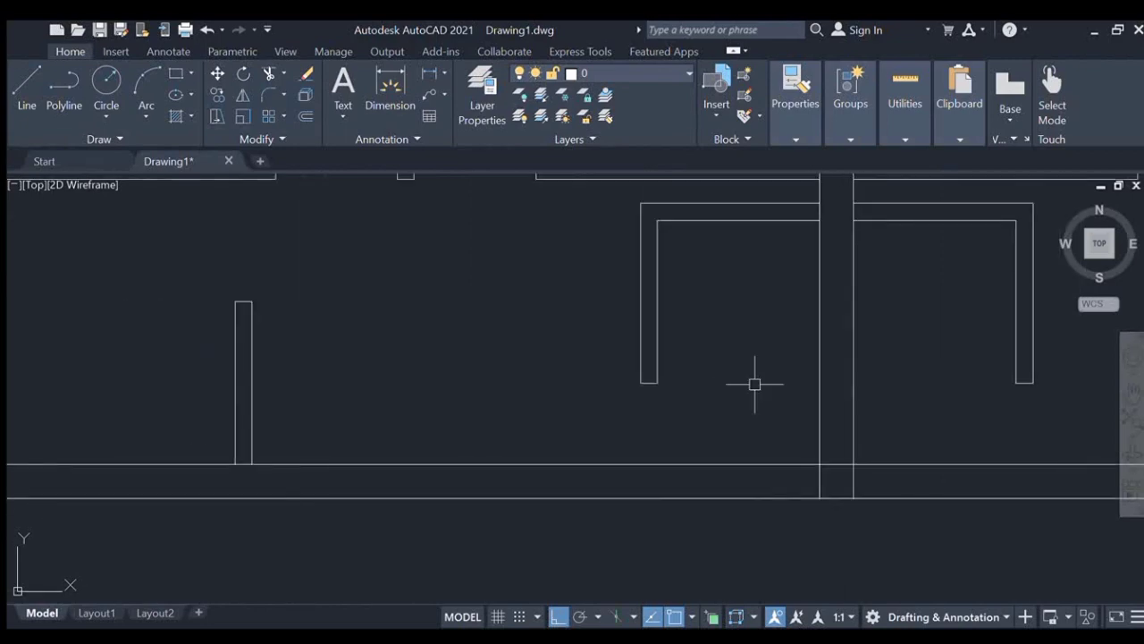
Trim the right short partition above its guide line and remove the remaining guide pieces beside the right thick wall
{"action": "scroll", "coordinate": [755, 384], "scroll_direction": "down", "scroll_amount": 4}
{"action": "key", "text": "F8"}
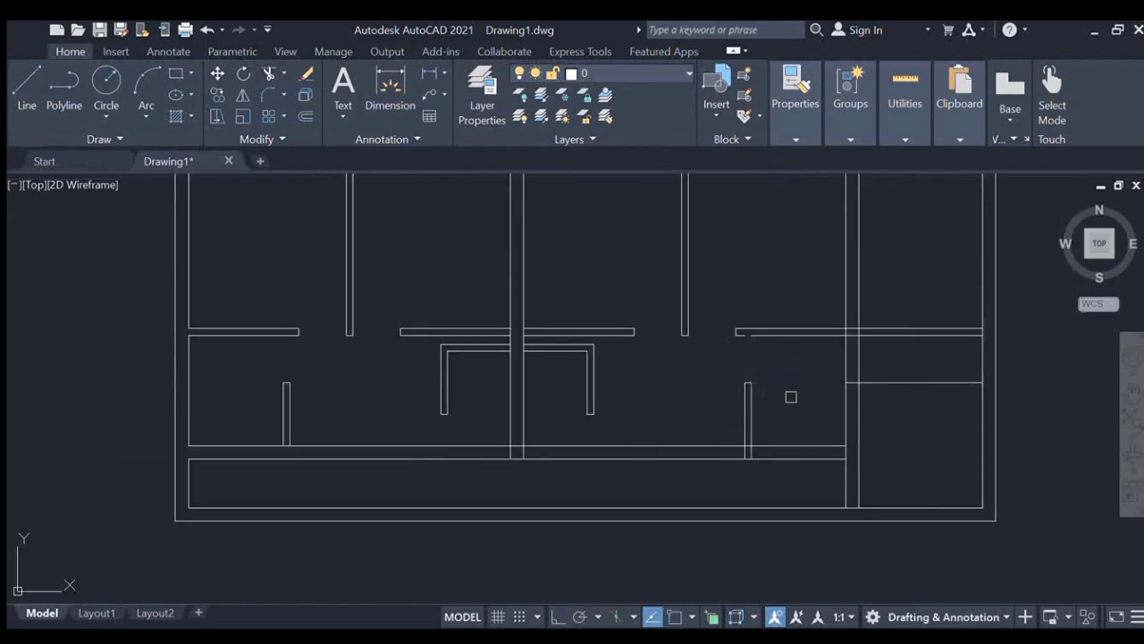
{"action": "key", "text": "F8"}
{"action": "key", "text": "F3"}
{"action": "scroll", "coordinate": [851, 382], "scroll_direction": "up", "scroll_amount": 2}
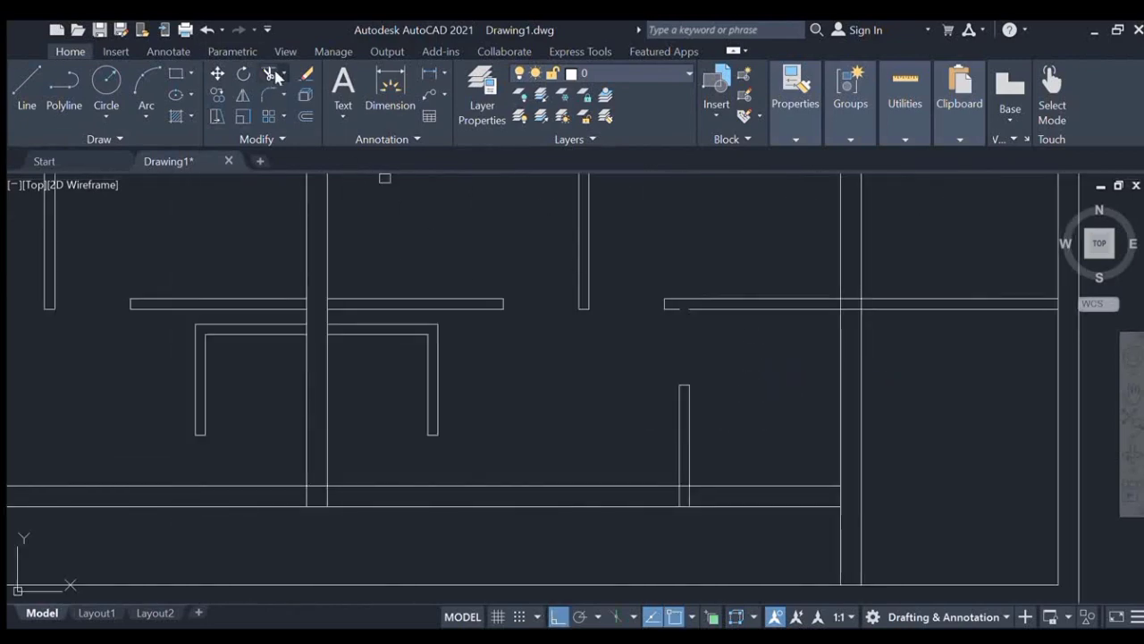
Extend the horizontal partition's lower line to close the gap above the right short partition
{"action": "scroll", "coordinate": [740, 331], "scroll_direction": "down", "scroll_amount": 4}
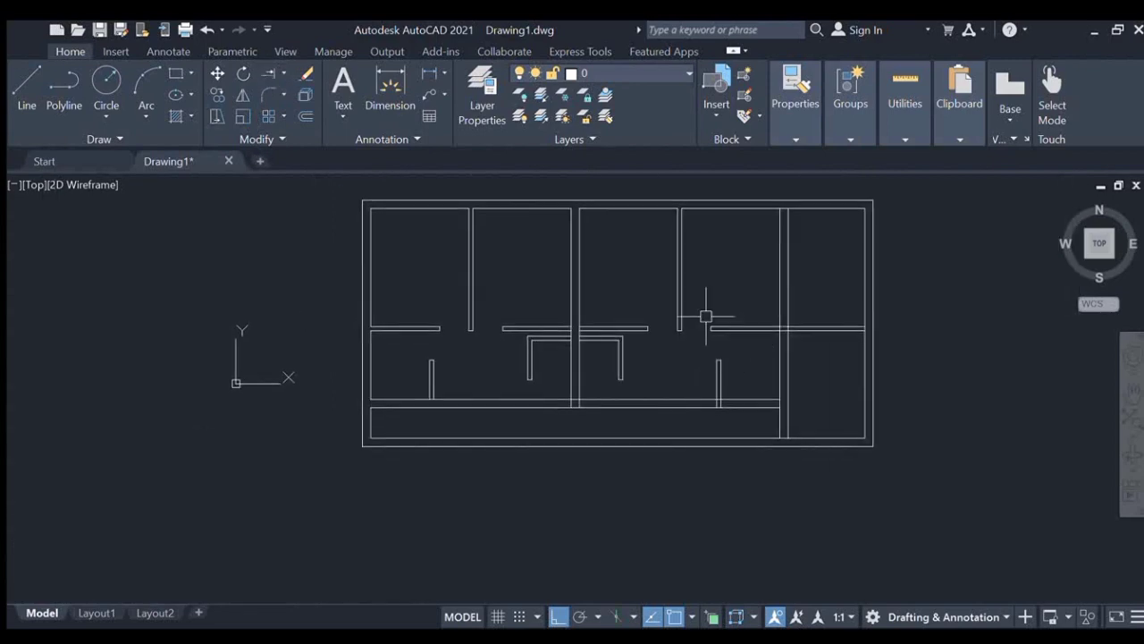
{"action": "scroll", "coordinate": [706, 313], "scroll_direction": "up", "scroll_amount": 4}
{"action": "scroll", "coordinate": [711, 307], "scroll_direction": "down", "scroll_amount": 2}
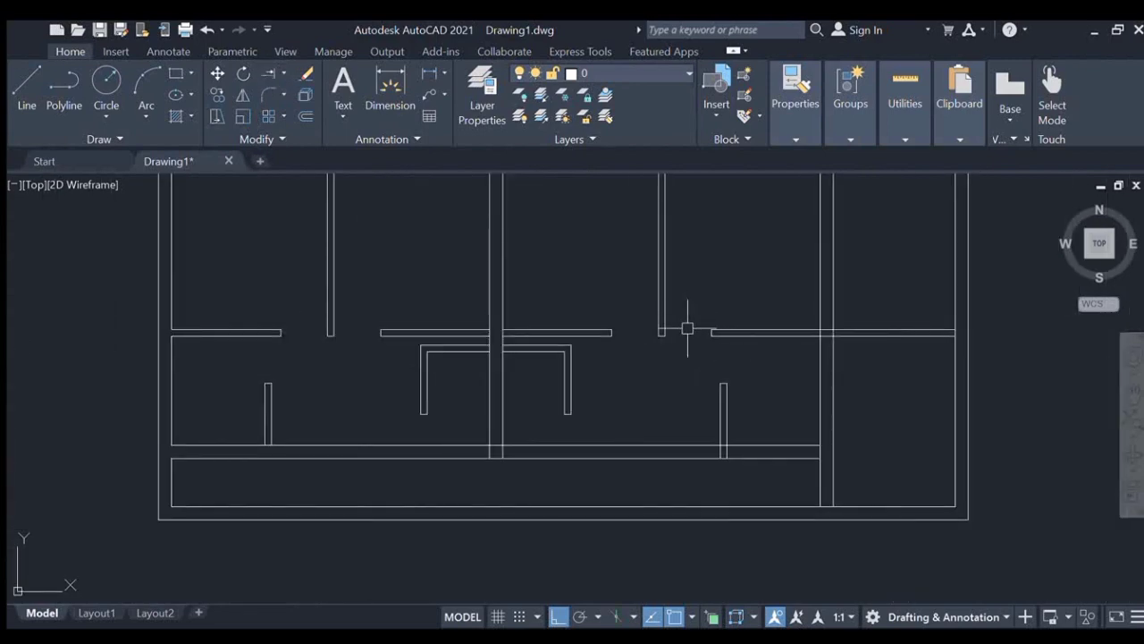
Trim the horizontal partition lines that cross inside the right thick vertical wall
{"action": "scroll", "coordinate": [843, 312], "scroll_direction": "up", "scroll_amount": 3}
{"action": "scroll", "coordinate": [831, 330], "scroll_direction": "down", "scroll_amount": 3}
{"action": "scroll", "coordinate": [815, 347], "scroll_direction": "up", "scroll_amount": 3}
{"action": "left_click", "coordinate": [271, 77]}
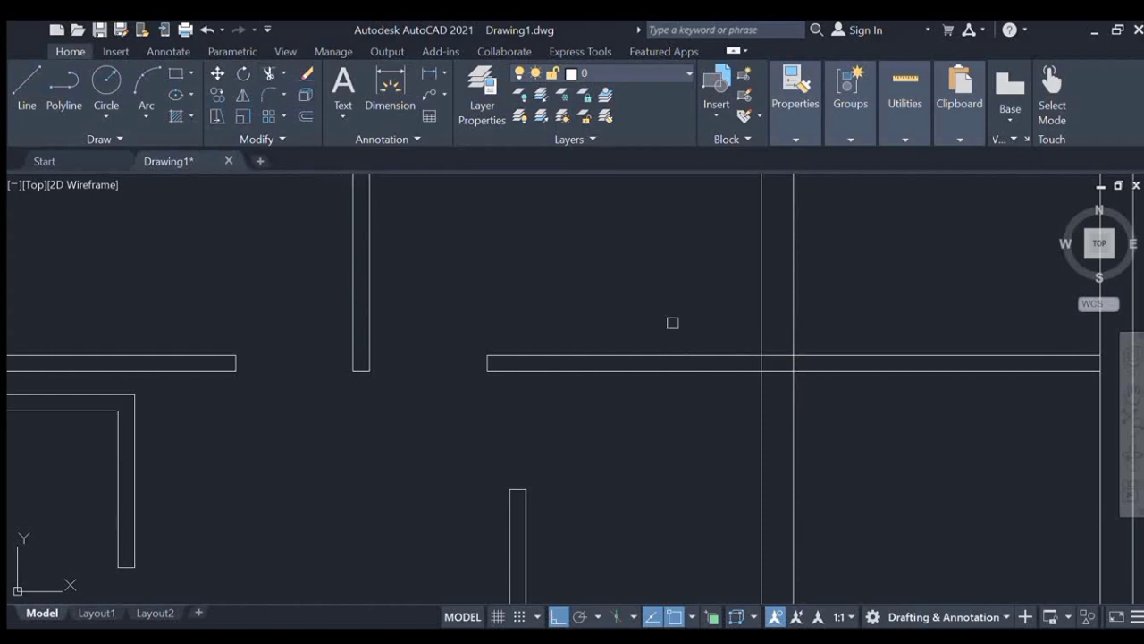
{"action": "scroll", "coordinate": [756, 349], "scroll_direction": "down", "scroll_amount": 2}
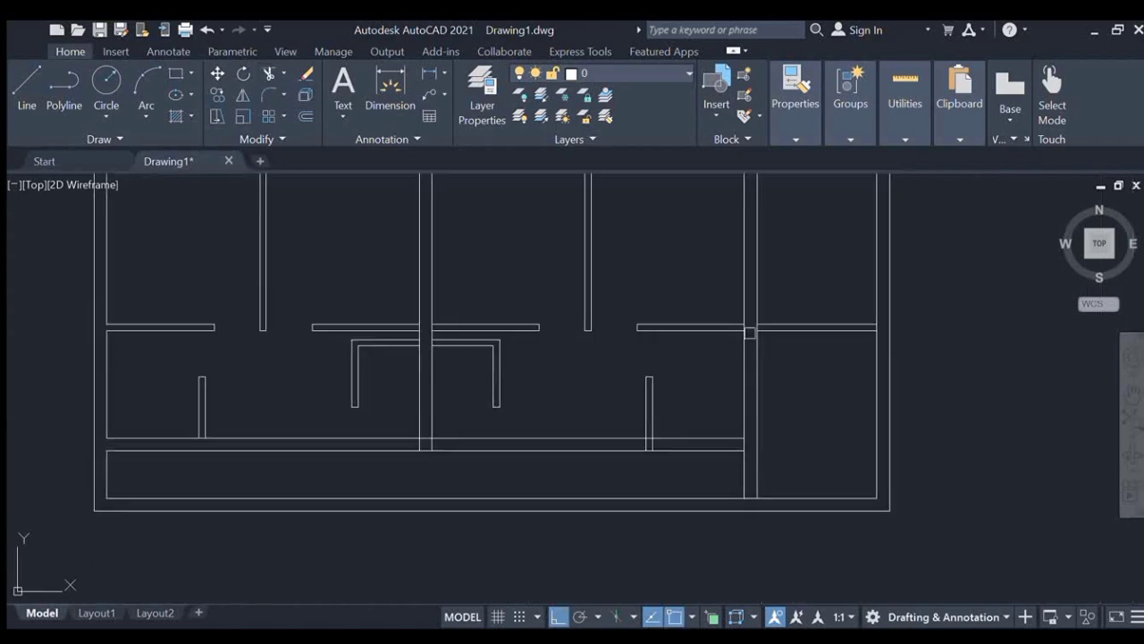
Extend the lower horizontal wall's lower line across the right thick wall and trim that wall's lines below it
{"action": "left_click", "coordinate": [283, 75]}
{"action": "left_click", "coordinate": [281, 115]}
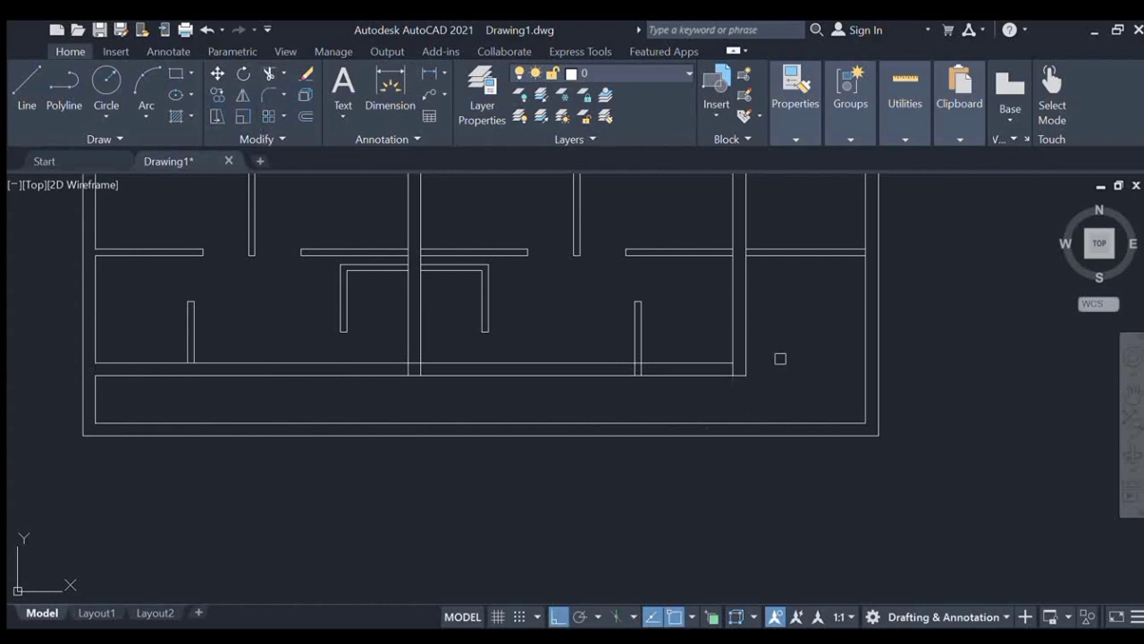
{"action": "scroll", "coordinate": [786, 357], "scroll_direction": "down", "scroll_amount": 2}
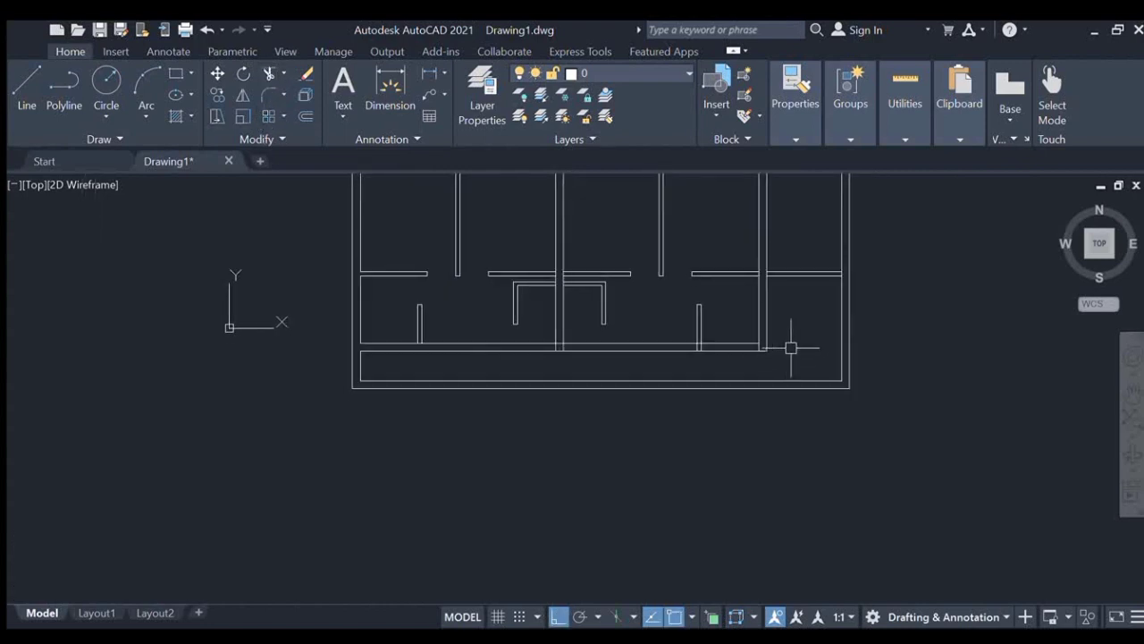
Extend the right thick wall's outer line and the horizontal partition's lower line to the outermost boundary of the building
{"action": "left_click", "coordinate": [282, 75]}
{"action": "left_click", "coordinate": [281, 115]}
{"action": "left_click", "coordinate": [764, 362]}
Trim the outer wall's inner lines along the bottom and right side of the lower-right corner area
{"action": "left_click", "coordinate": [267, 121]}
{"action": "left_click", "coordinate": [825, 381]}
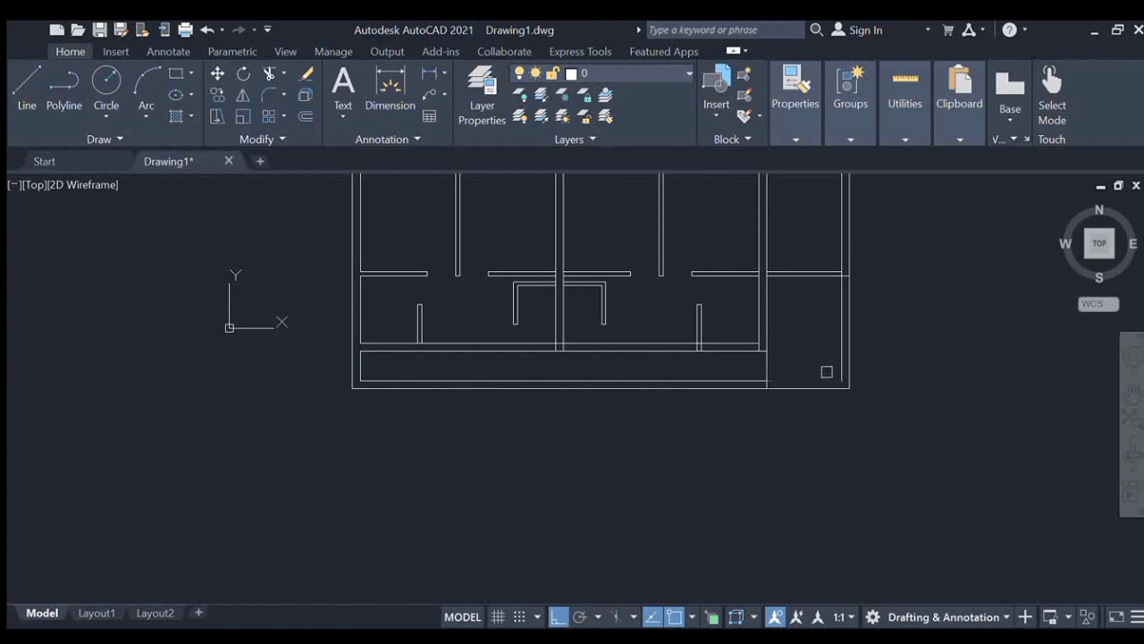
{"action": "scroll", "coordinate": [832, 266], "scroll_direction": "up", "scroll_amount": 4}
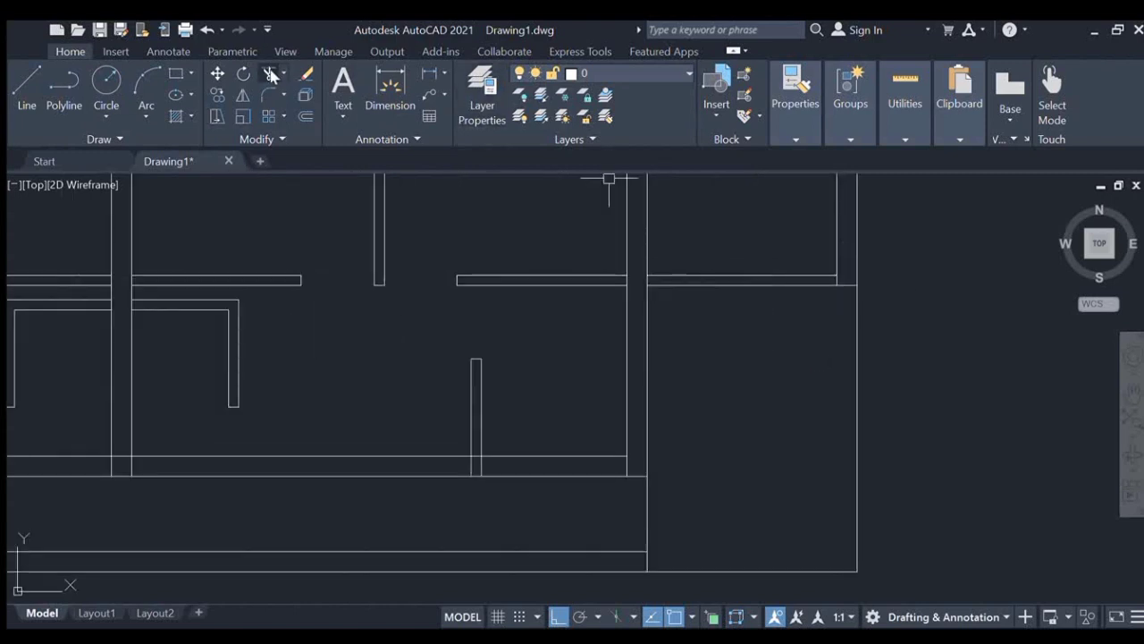
{"action": "scroll", "coordinate": [840, 273], "scroll_direction": "up", "scroll_amount": 1}
{"action": "scroll", "coordinate": [881, 268], "scroll_direction": "down", "scroll_amount": 6}
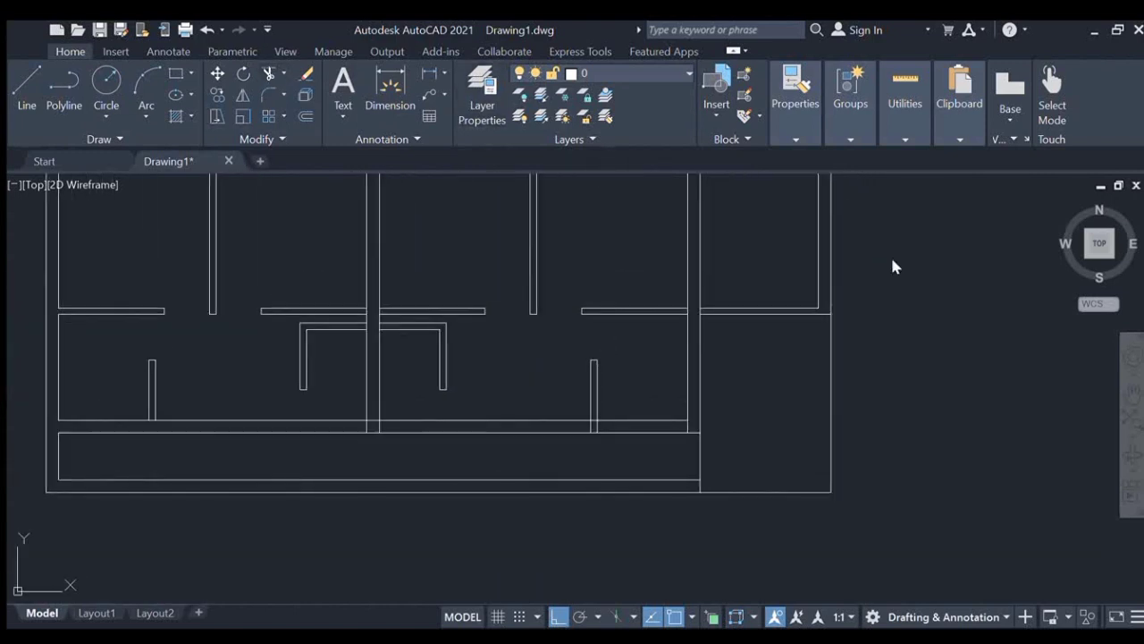
Trim the vertical line between the lower horizontal wall and the bottom outer wall to open the corridor's right end
{"action": "mouse_move", "coordinate": [910, 269]}
{"action": "middle_mouse_down"}
{"action": "mouse_move", "coordinate": [885, 301]}
{"action": "mouse_move", "coordinate": [966, 277]}
{"action": "middle_mouse_up"}
{"action": "key", "text": "Return"}
{"action": "middle_click_drag", "start_coordinate": [778, 342], "coordinate": [695, 383]}
{"action": "scroll", "coordinate": [630, 378], "scroll_direction": "up", "scroll_amount": 2}
{"action": "middle_click_drag", "start_coordinate": [604, 398], "coordinate": [710, 386]}
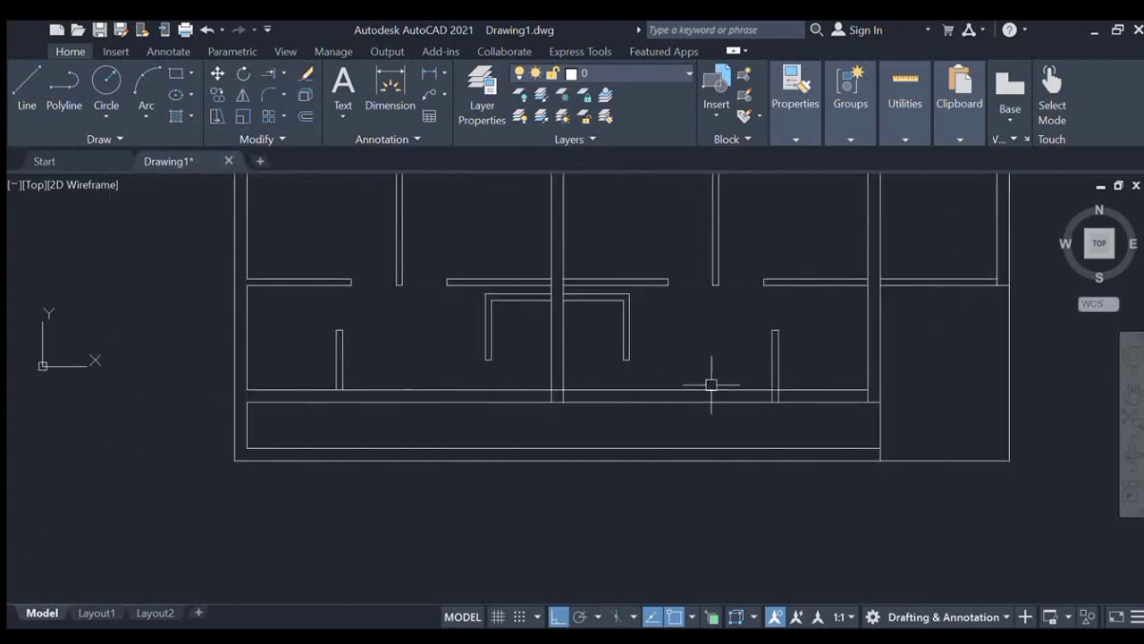
{"action": "left_click", "coordinate": [278, 79]}
Trim the overlapping lines where the thick vertical walls, both stub walls and the left outer wall meet the lower horizontal wall
{"action": "scroll", "coordinate": [868, 391], "scroll_direction": "up", "scroll_amount": 2}
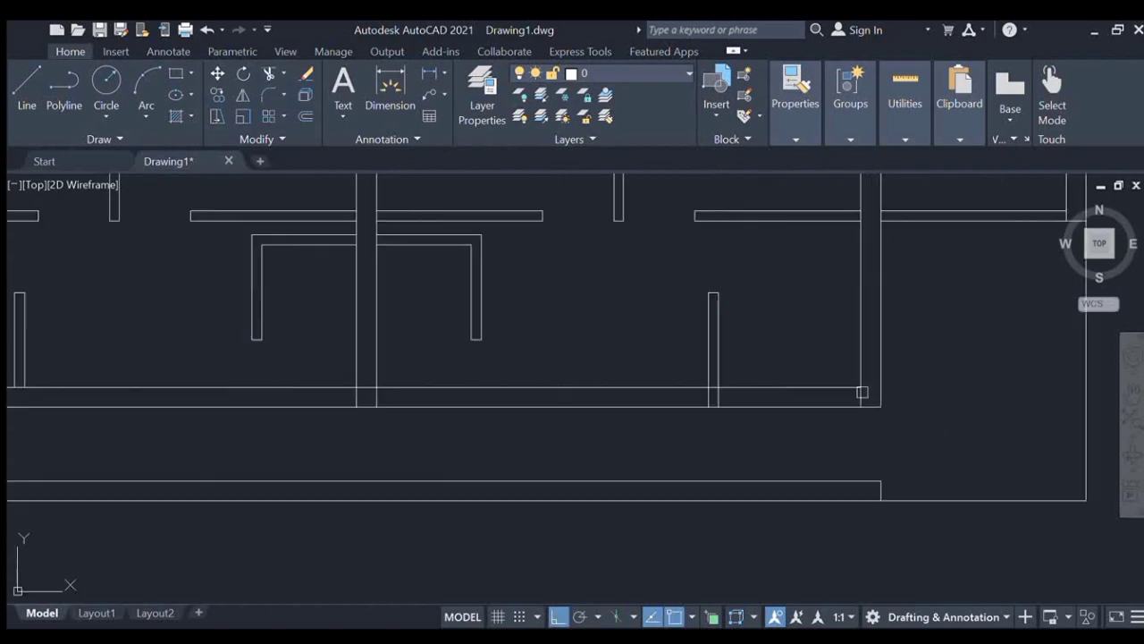
{"action": "scroll", "coordinate": [354, 388], "scroll_direction": "up", "scroll_amount": 2}
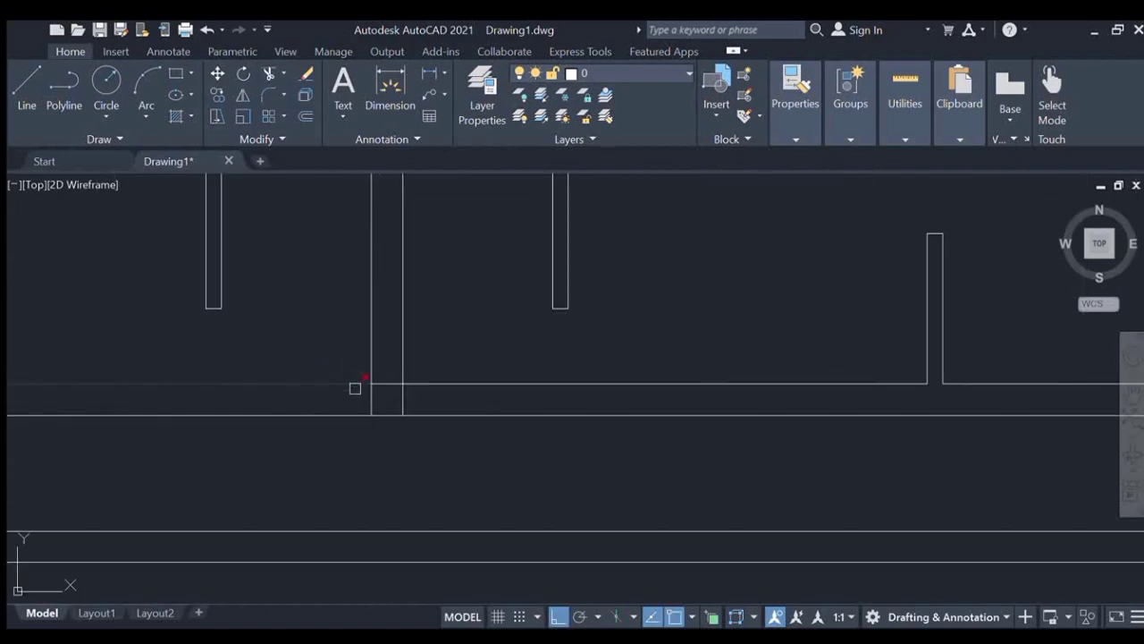
{"action": "scroll", "coordinate": [421, 378], "scroll_direction": "down", "scroll_amount": 3}
{"action": "scroll", "coordinate": [422, 398], "scroll_direction": "up", "scroll_amount": 3}
{"action": "scroll", "coordinate": [422, 398], "scroll_direction": "down", "scroll_amount": 3}
{"action": "scroll", "coordinate": [450, 366], "scroll_direction": "up", "scroll_amount": 3}
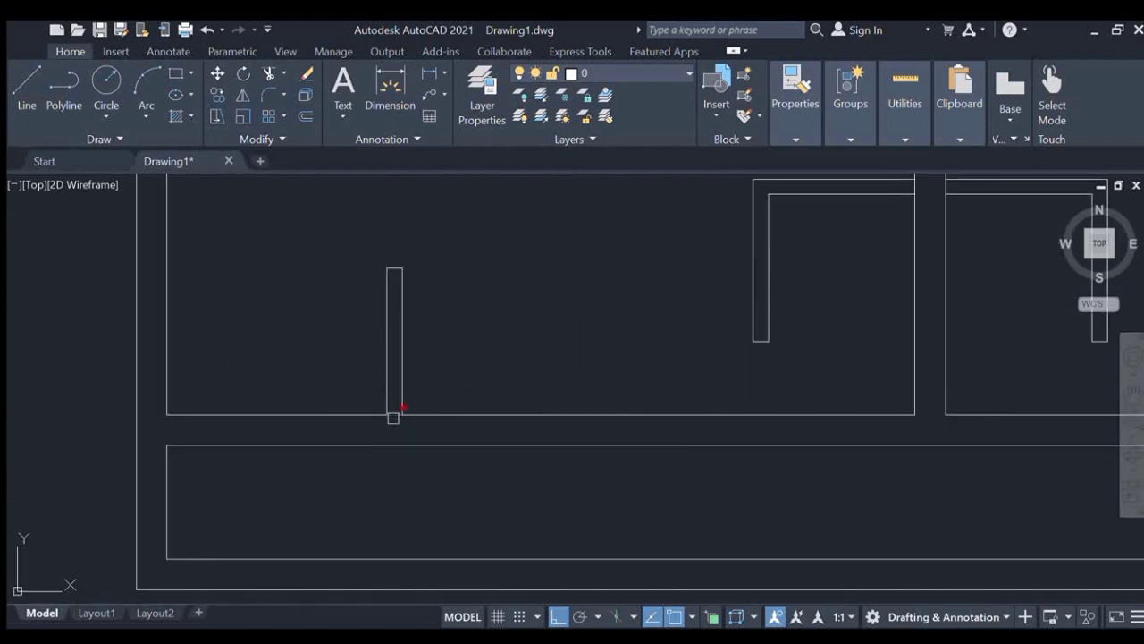
{"action": "scroll", "coordinate": [390, 411], "scroll_direction": "down", "scroll_amount": 3}
Trim the wall junctions of the right thick wall with the horizontal partition and with the top outer wall
{"action": "scroll", "coordinate": [732, 370], "scroll_direction": "up", "scroll_amount": 6}
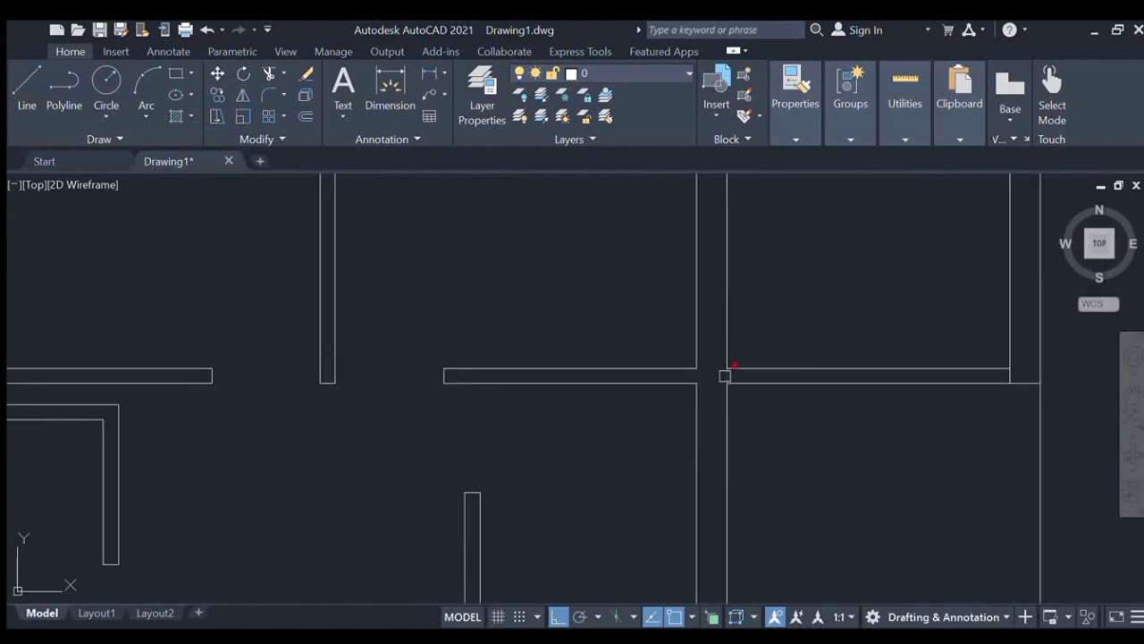
{"action": "scroll", "coordinate": [732, 347], "scroll_direction": "down", "scroll_amount": 5}
{"action": "scroll", "coordinate": [733, 304], "scroll_direction": "up", "scroll_amount": 3}
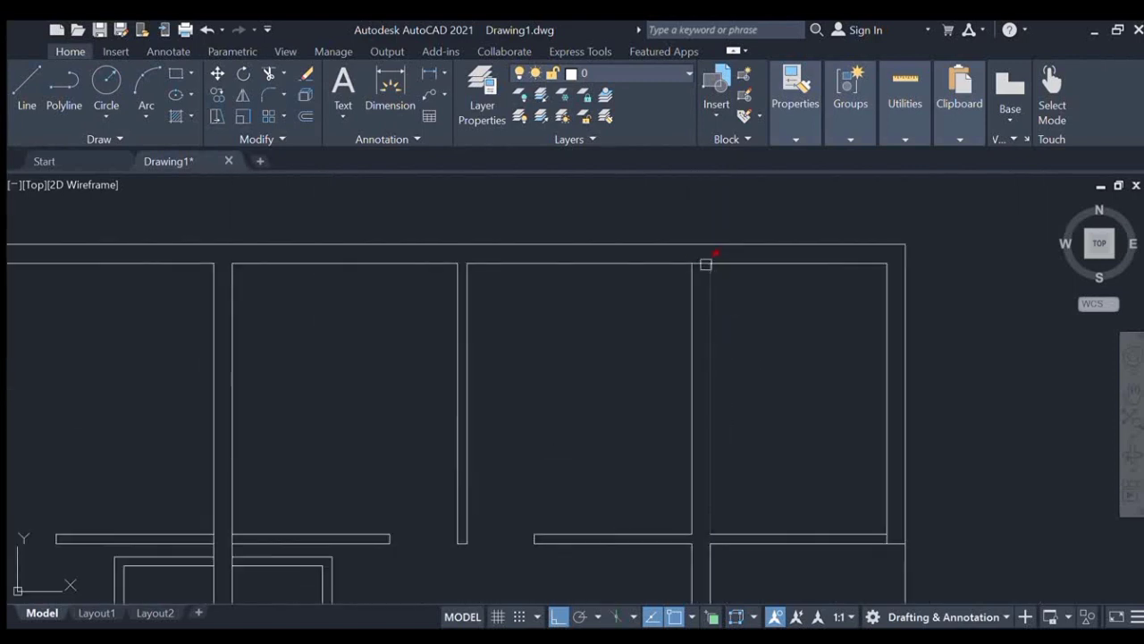
Draw a vertical centre line across the upper-right room from its bottom wall's midpoint and extend it to the partition's lower line
{"action": "scroll", "coordinate": [705, 260], "scroll_direction": "down", "scroll_amount": 3}
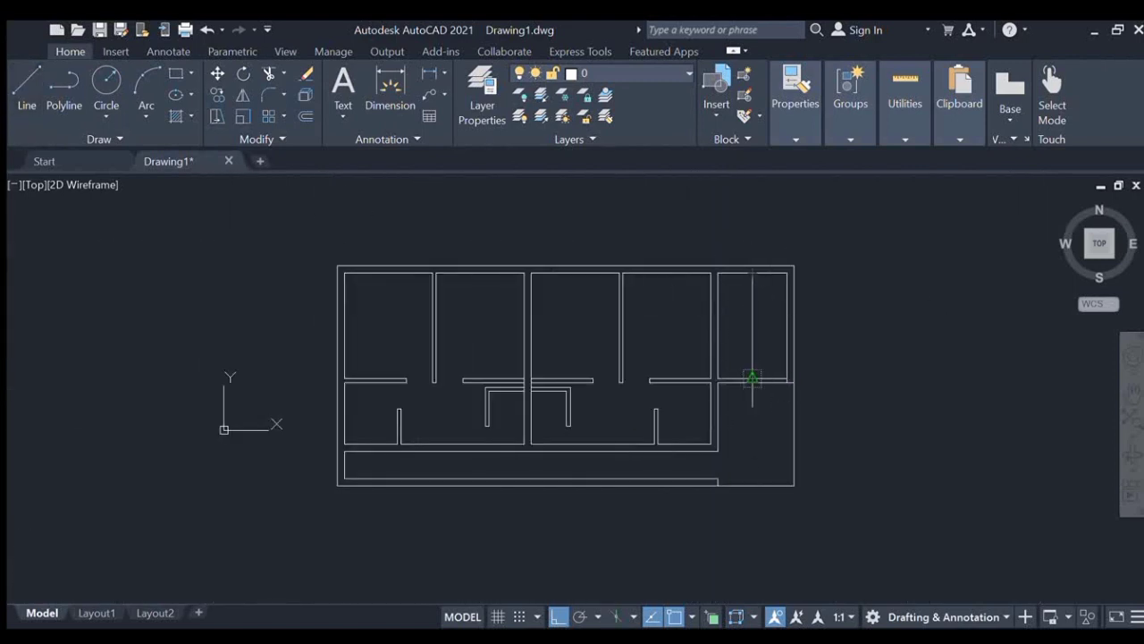
{"action": "scroll", "coordinate": [759, 379], "scroll_direction": "up", "scroll_amount": 2}
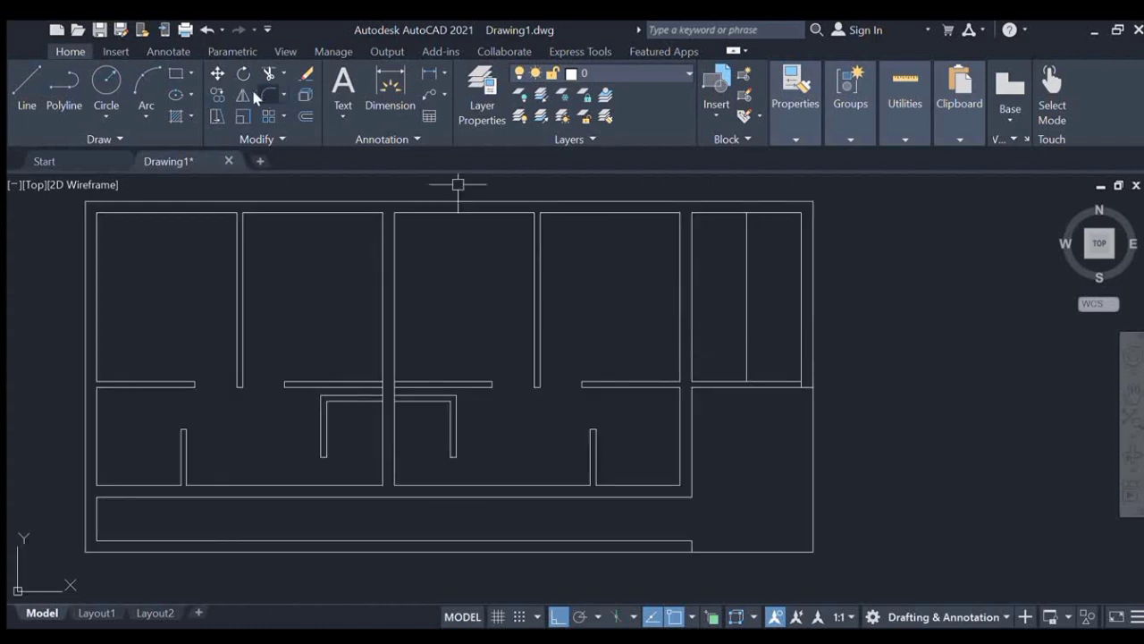
{"action": "left_click", "coordinate": [283, 73]}
{"action": "left_click", "coordinate": [267, 123]}
{"action": "left_click", "coordinate": [747, 357]}
Offset the upper-right room's vertical centre line to both sides to form the faces of a divider wall
{"action": "left_click", "coordinate": [747, 296]}
{"action": "left_click", "coordinate": [815, 291]}
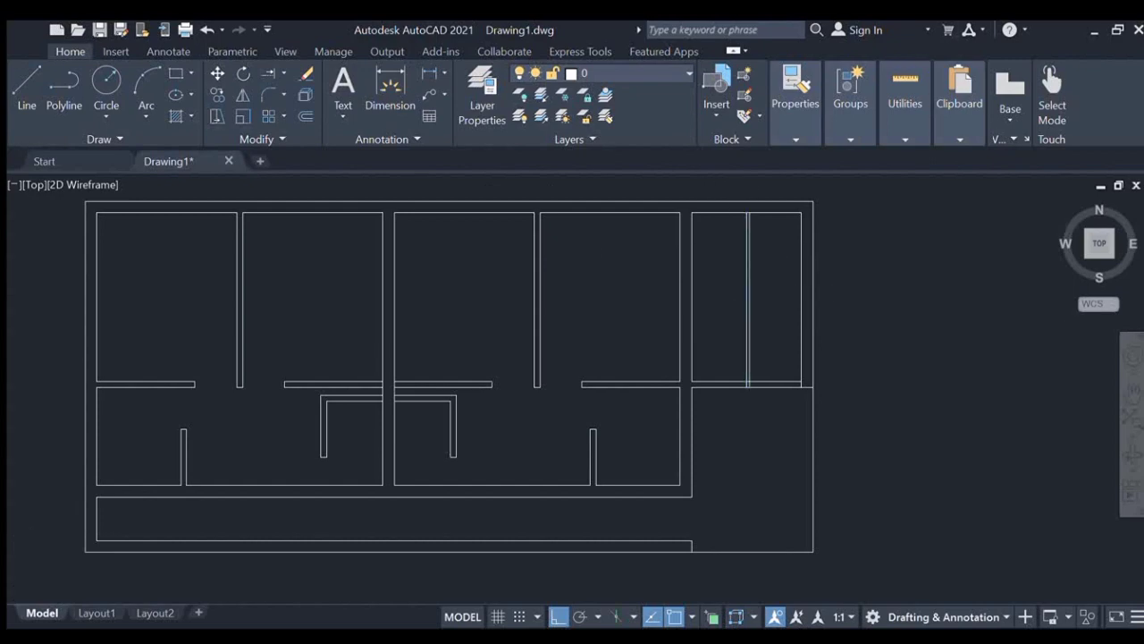
{"action": "scroll", "coordinate": [746, 305], "scroll_direction": "up", "scroll_amount": 2}
{"action": "left_click", "coordinate": [747, 306]}
{"action": "left_click", "coordinate": [686, 304]}
{"action": "scroll", "coordinate": [686, 304], "scroll_direction": "down", "scroll_amount": 1}
Offset the upper-right room's top inner wall line downward to mark the edge of the stair landing
{"action": "middle_click_drag", "start_coordinate": [685, 304], "coordinate": [686, 384]}
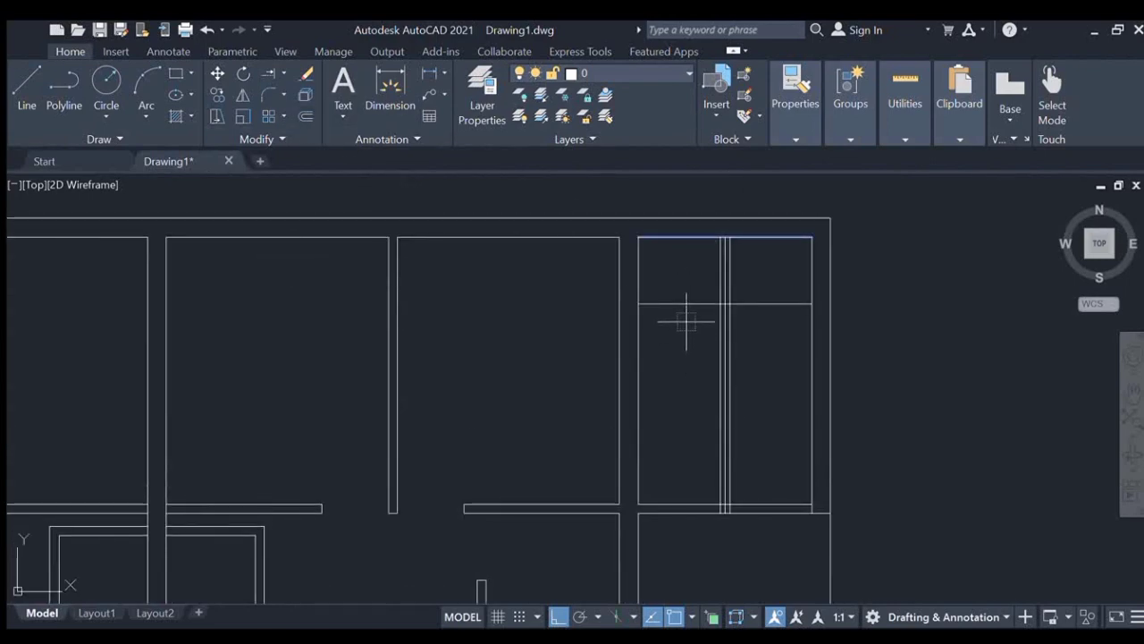
{"action": "left_click", "coordinate": [679, 236]}
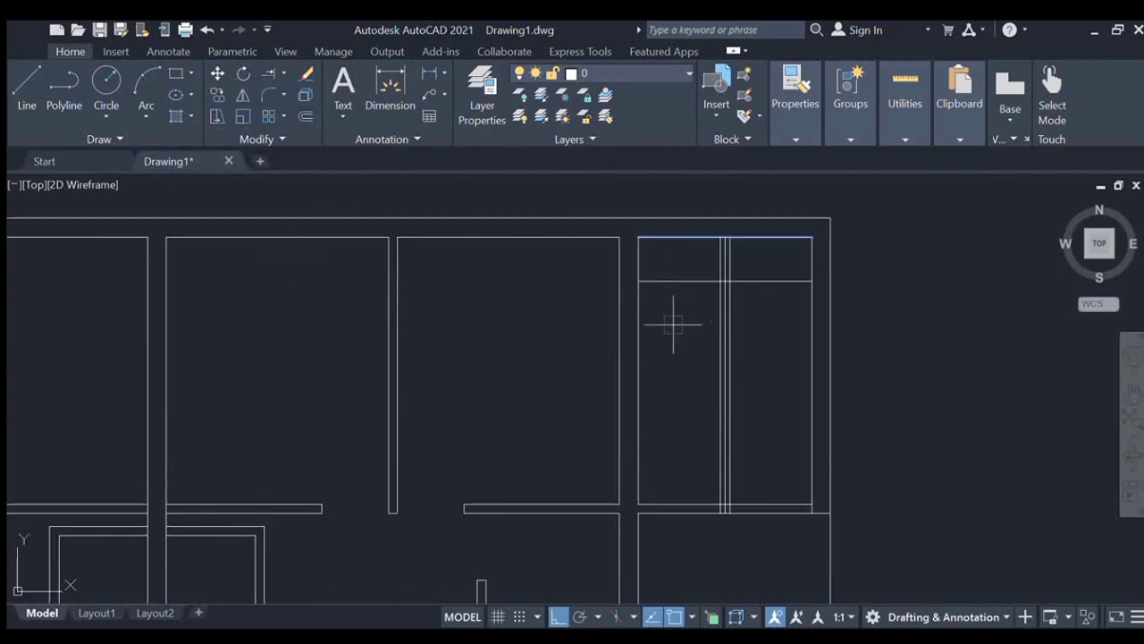
{"action": "left_click", "coordinate": [672, 325]}
{"action": "key", "text": "Escape"}
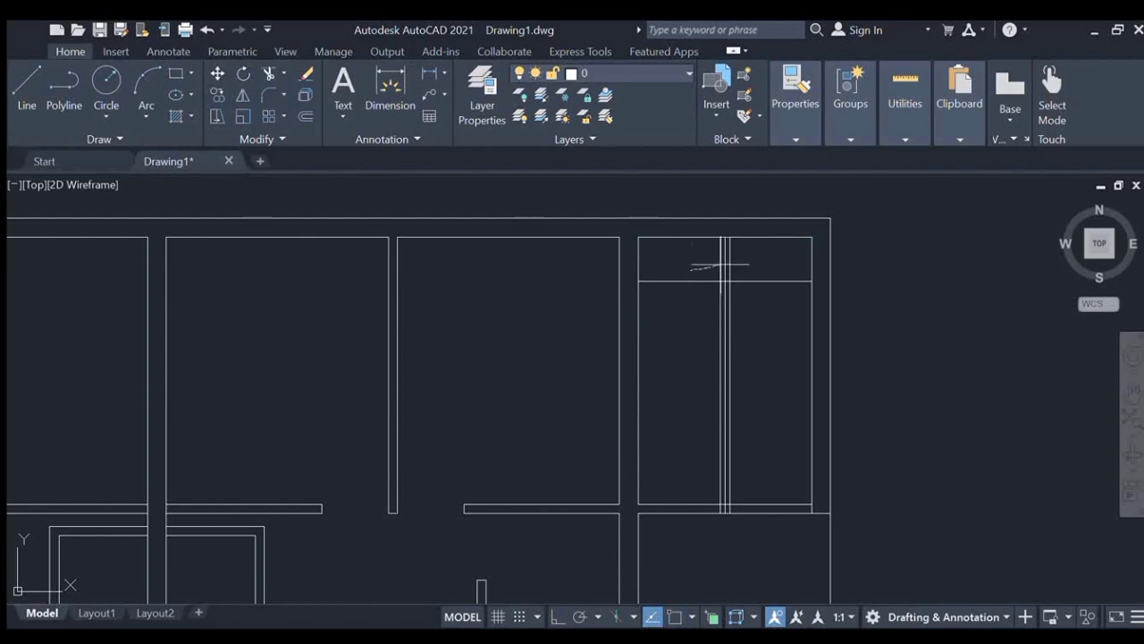
Trim the divider's vertical lines above the landing line and delete the middle line
{"action": "scroll", "coordinate": [724, 295], "scroll_direction": "up", "scroll_amount": 3}
{"action": "left_click", "coordinate": [712, 302]}
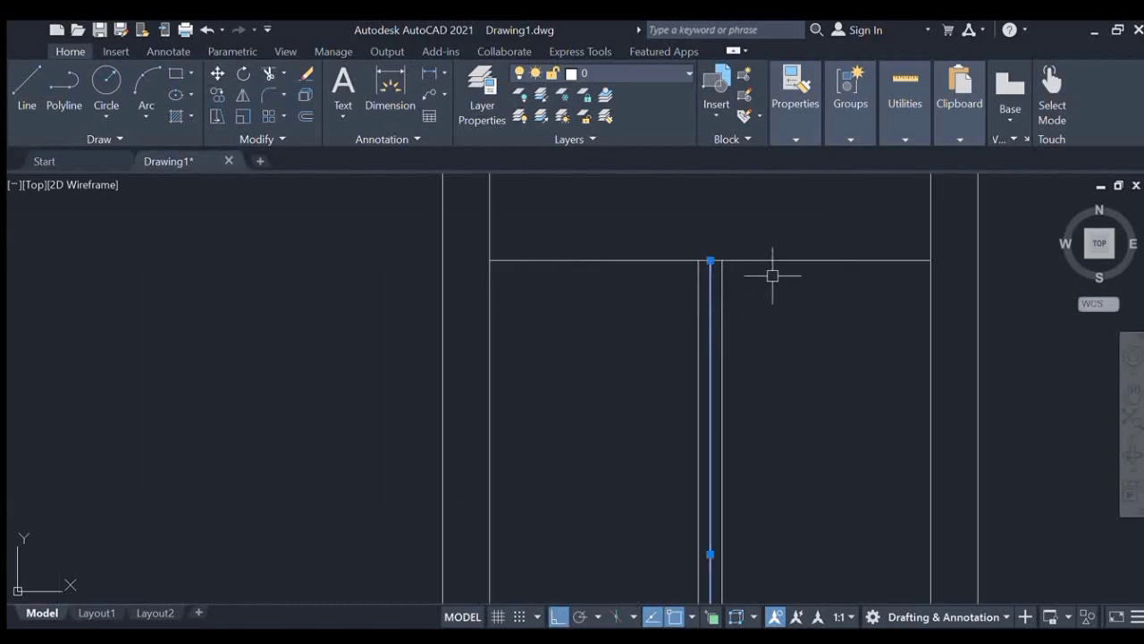
{"action": "key", "text": "Delete"}
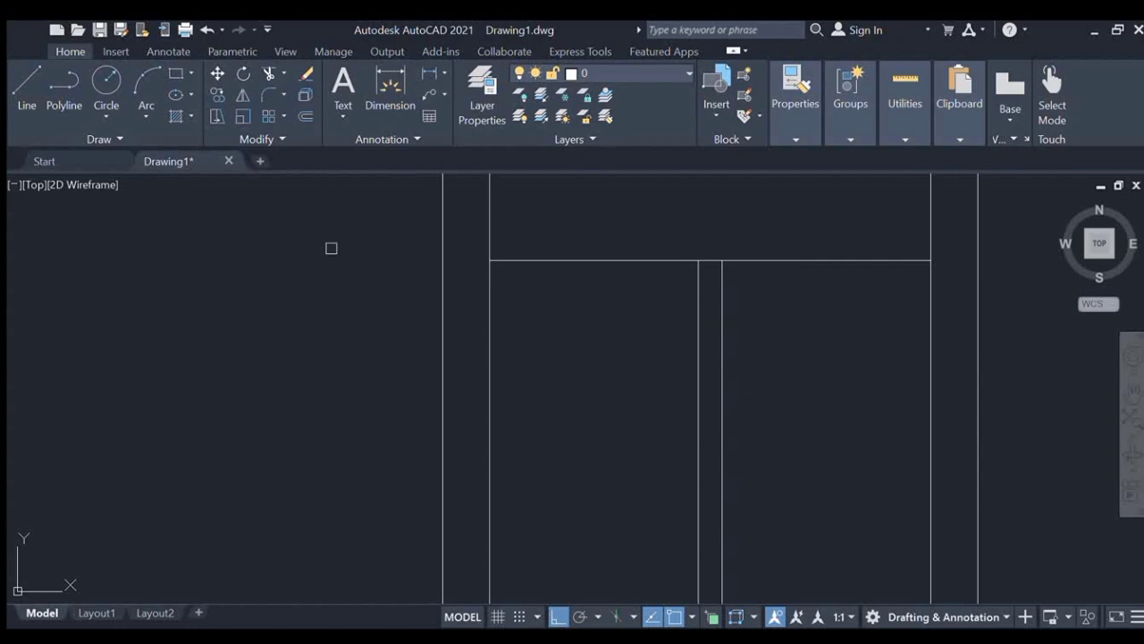
Cap the divider wall's upper end by offsetting the landing line upward, extending both wall faces to it and trimming the excess
{"action": "left_click", "coordinate": [599, 260]}
{"action": "left_click", "coordinate": [599, 208]}
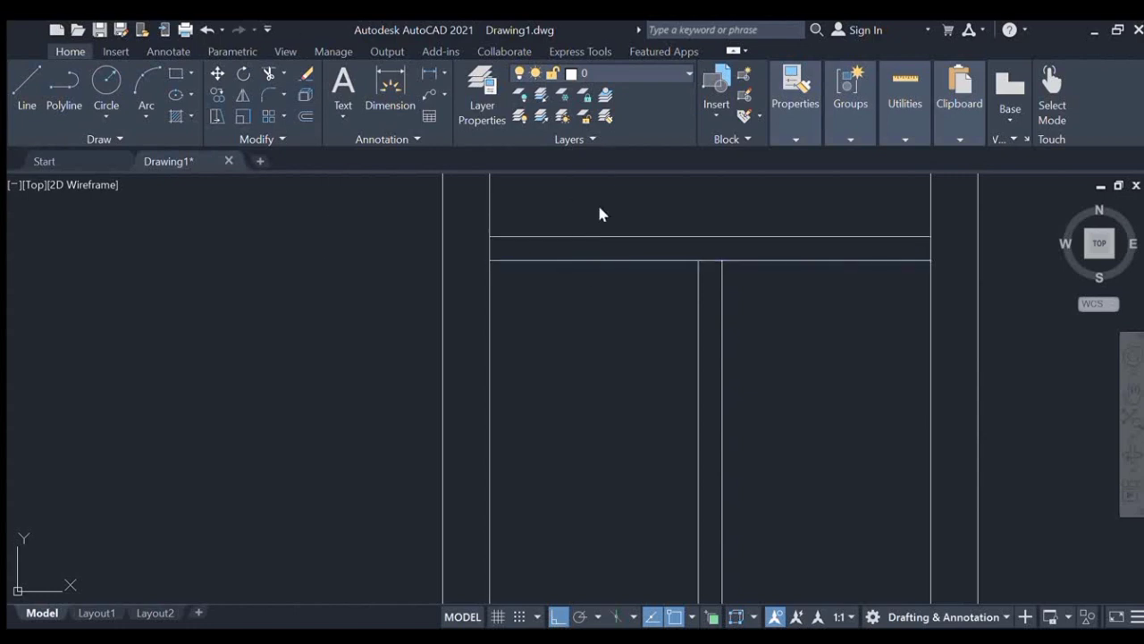
{"action": "left_click", "coordinate": [700, 281]}
{"action": "left_click", "coordinate": [722, 282]}
{"action": "left_click", "coordinate": [262, 103]}
{"action": "mouse_move", "coordinate": [580, 312]}
{"action": "left_mouse_down"}
{"action": "mouse_move", "coordinate": [624, 197]}
{"action": "mouse_move", "coordinate": [791, 286]}
{"action": "left_mouse_up"}
{"action": "key", "text": "Escape"}
Trim the divider wall's junction with the horizontal partition and remove the partition's lower line between the divider and the right outer wall
{"action": "scroll", "coordinate": [772, 235], "scroll_direction": "down", "scroll_amount": 2}
{"action": "middle_click_drag", "start_coordinate": [772, 235], "coordinate": [769, 202]}
{"action": "scroll", "coordinate": [751, 372], "scroll_direction": "up", "scroll_amount": 3}
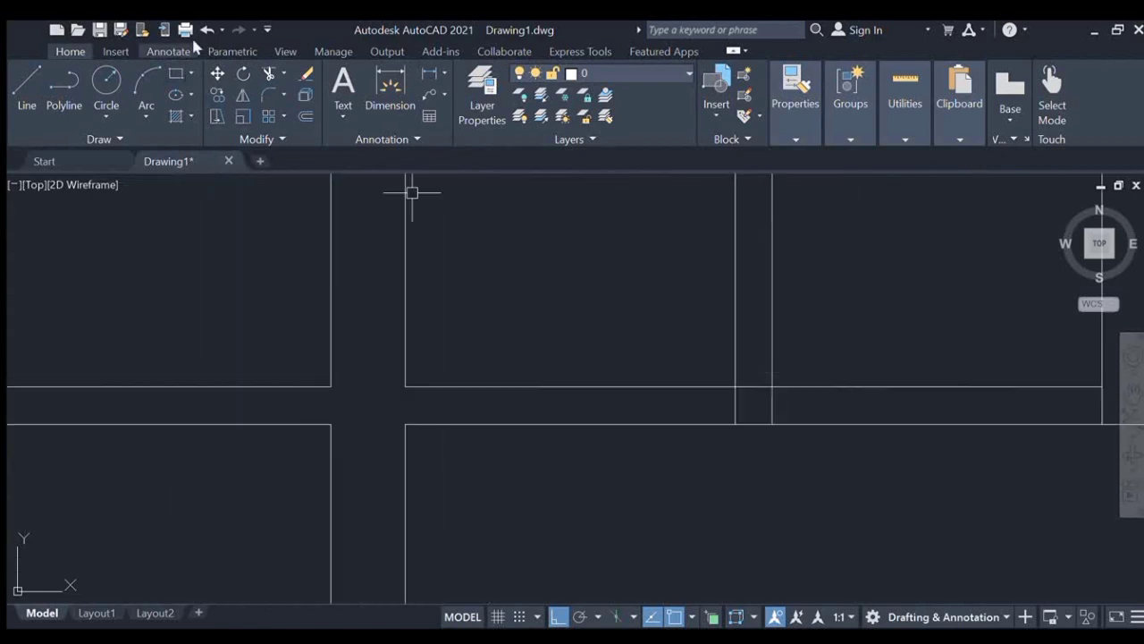
{"action": "scroll", "coordinate": [790, 417], "scroll_direction": "down", "scroll_amount": 3}
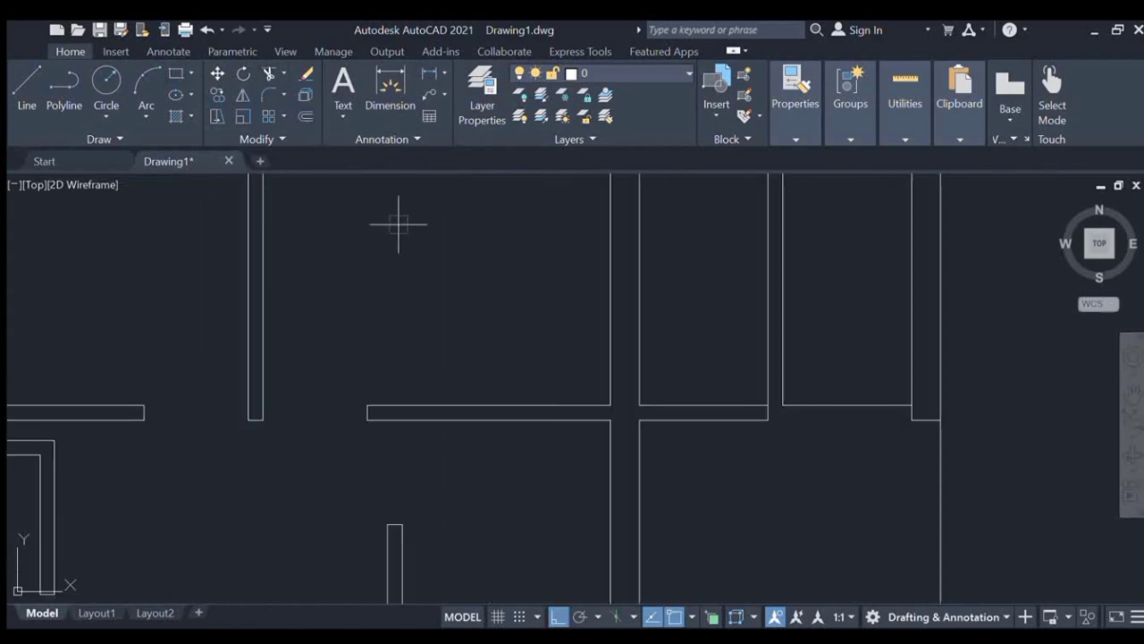
Offset the bottom line of the compartment right of the divider upward repeatedly at equal spacing to form the right stair flight
{"action": "left_click", "coordinate": [843, 380]}
{"action": "left_click", "coordinate": [845, 374]}
{"action": "left_click", "coordinate": [836, 343]}
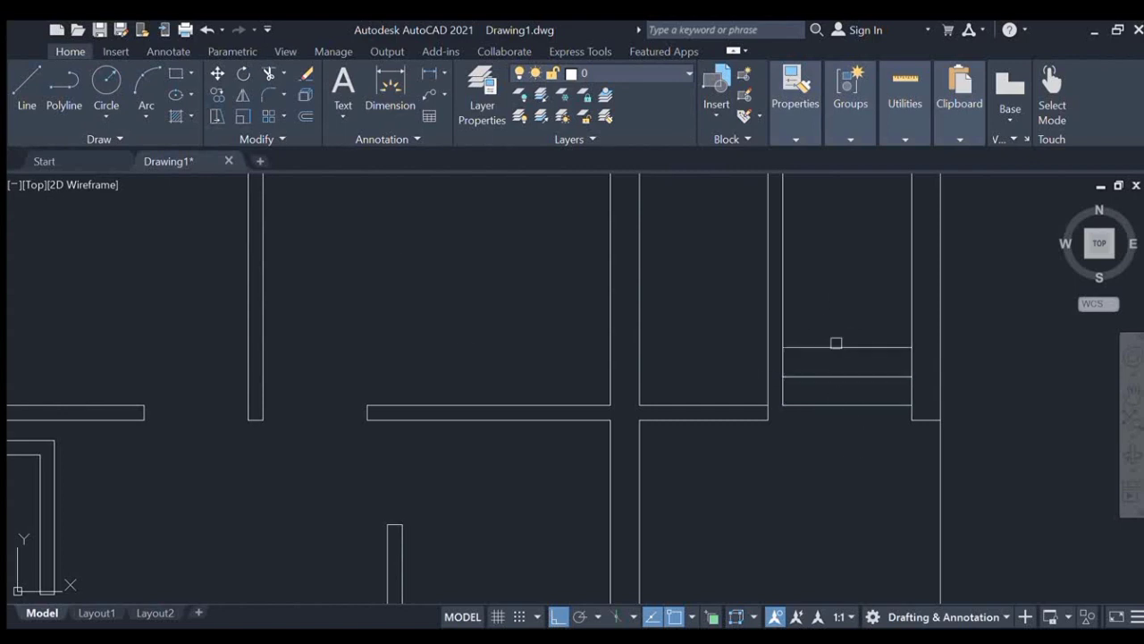
{"action": "left_click", "coordinate": [840, 286]}
{"action": "left_click", "coordinate": [841, 267]}
{"action": "left_click", "coordinate": [840, 259]}
{"action": "left_click", "coordinate": [840, 237]}
{"action": "left_click", "coordinate": [840, 229]}
{"action": "left_click", "coordinate": [841, 205]}
{"action": "middle_click_drag", "start_coordinate": [840, 203], "coordinate": [832, 291]}
{"action": "left_click", "coordinate": [833, 292]}
{"action": "left_click", "coordinate": [833, 240]}
{"action": "left_click", "coordinate": [834, 263]}
{"action": "left_click", "coordinate": [833, 236]}
{"action": "middle_click_drag", "start_coordinate": [833, 231], "coordinate": [832, 278]}
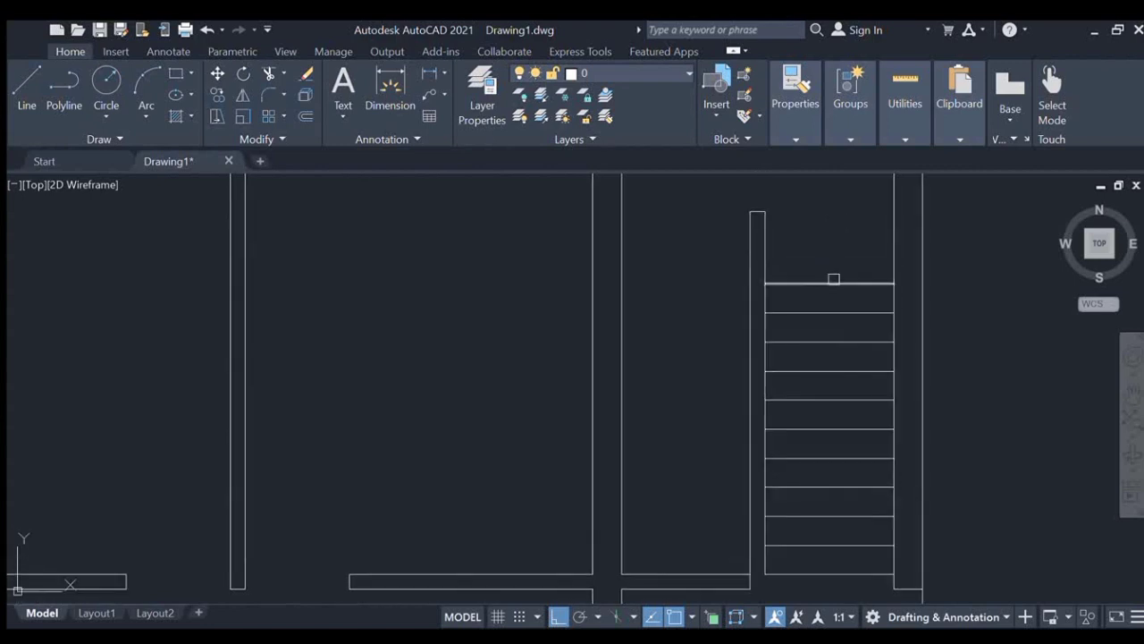
{"action": "left_click", "coordinate": [832, 283]}
{"action": "left_click", "coordinate": [832, 255]}
Offset the bottom line of the compartment left of the divider upward repeatedly at equal spacing to form the left stair flight
{"action": "middle_click_drag", "start_coordinate": [711, 574], "coordinate": [729, 513]}
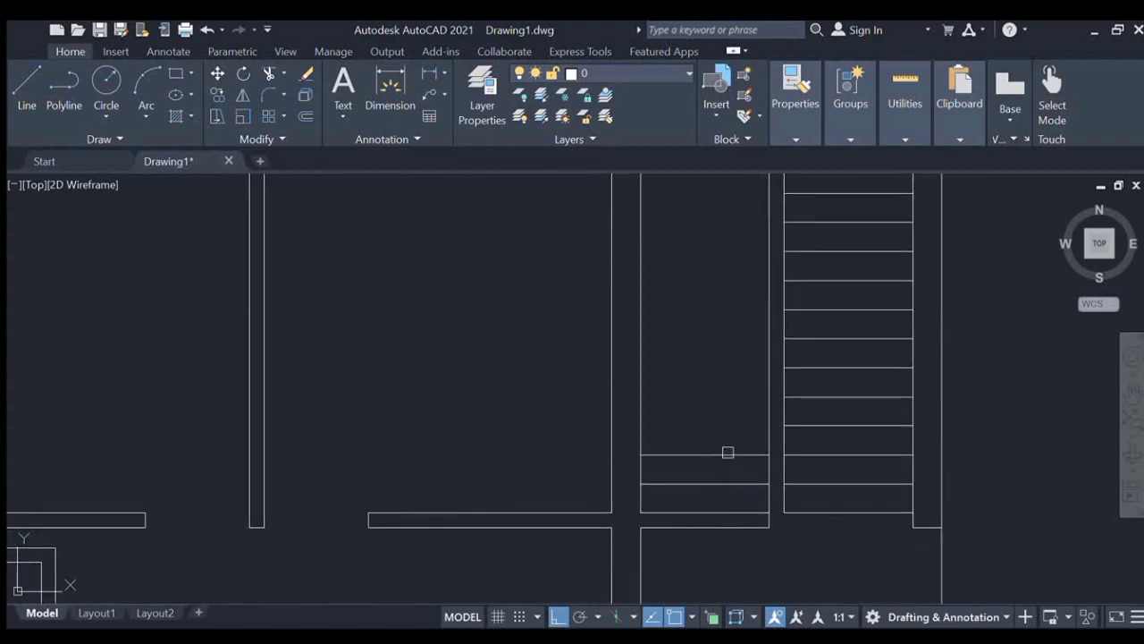
{"action": "left_click", "coordinate": [727, 452]}
{"action": "left_click", "coordinate": [739, 419]}
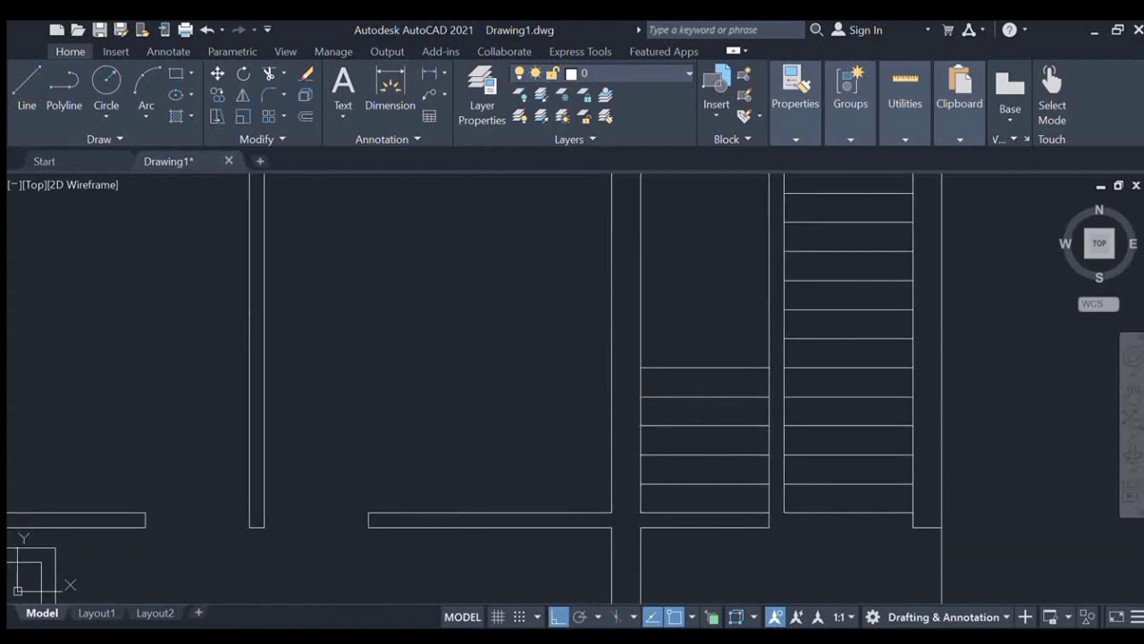
{"action": "left_click", "coordinate": [747, 353]}
{"action": "left_click", "coordinate": [747, 338]}
{"action": "left_click", "coordinate": [748, 250]}
{"action": "left_click", "coordinate": [748, 224]}
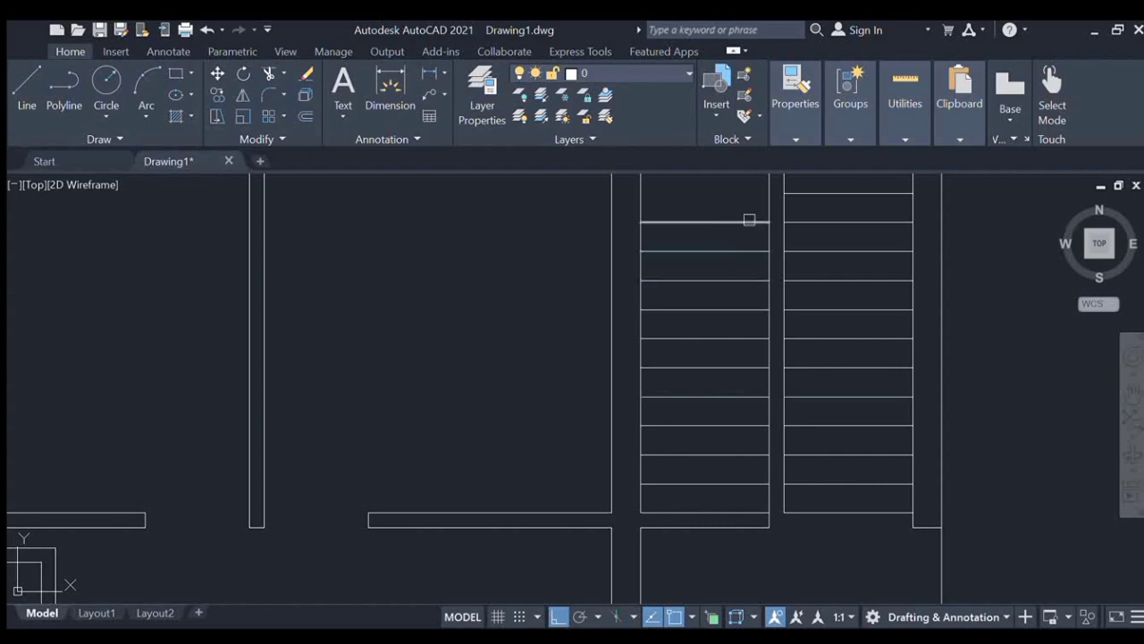
{"action": "left_click", "coordinate": [748, 222]}
{"action": "left_click", "coordinate": [744, 197]}
{"action": "middle_click_drag", "start_coordinate": [744, 195], "coordinate": [738, 238]}
{"action": "left_click", "coordinate": [738, 236]}
{"action": "left_click", "coordinate": [742, 216]}
{"action": "scroll", "coordinate": [752, 229], "scroll_direction": "down", "scroll_amount": 4}
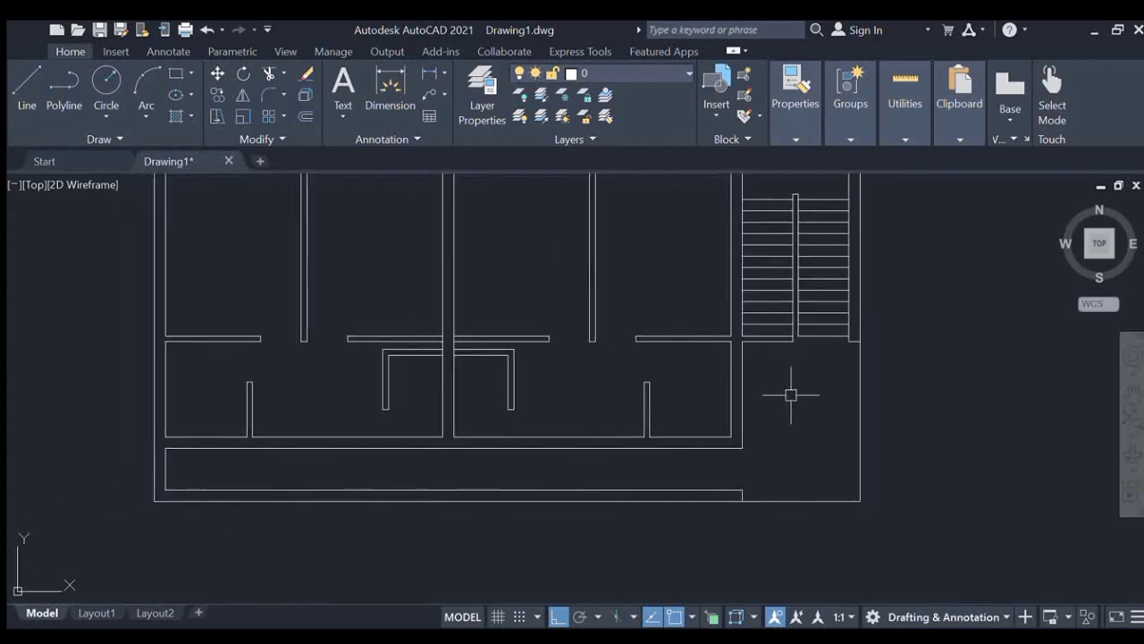
Extend both stub walls' inner faces down through the lower horizontal wall and offset them toward the middle to mark two doorways
{"action": "scroll", "coordinate": [626, 388], "scroll_direction": "up", "scroll_amount": 2}
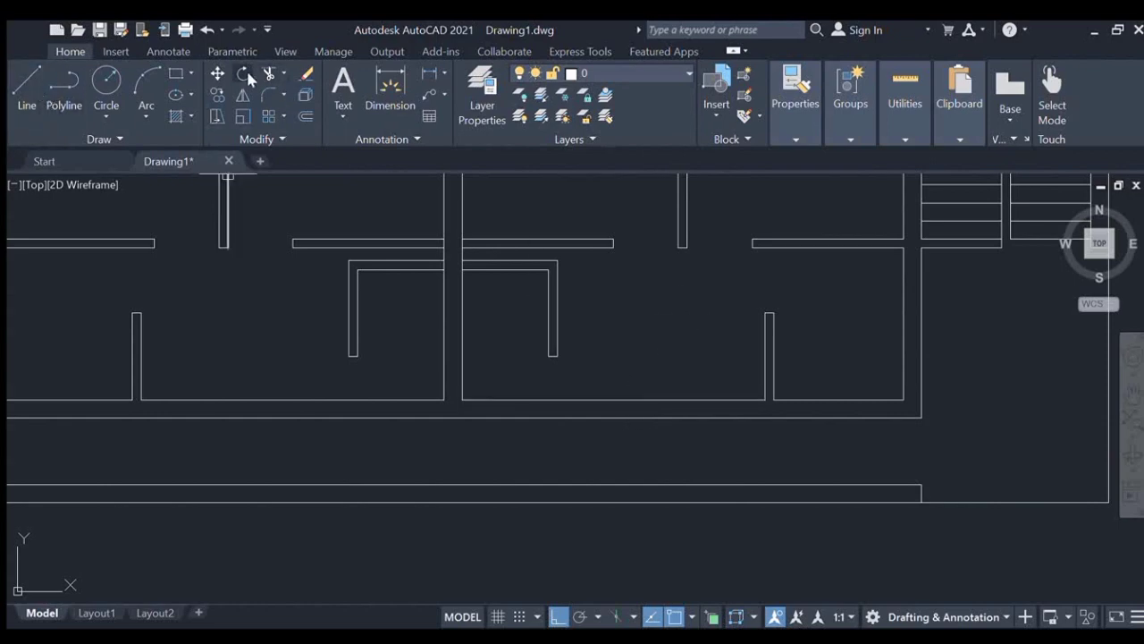
{"action": "left_click", "coordinate": [283, 74]}
{"action": "left_click", "coordinate": [291, 111]}
{"action": "left_click", "coordinate": [764, 377]}
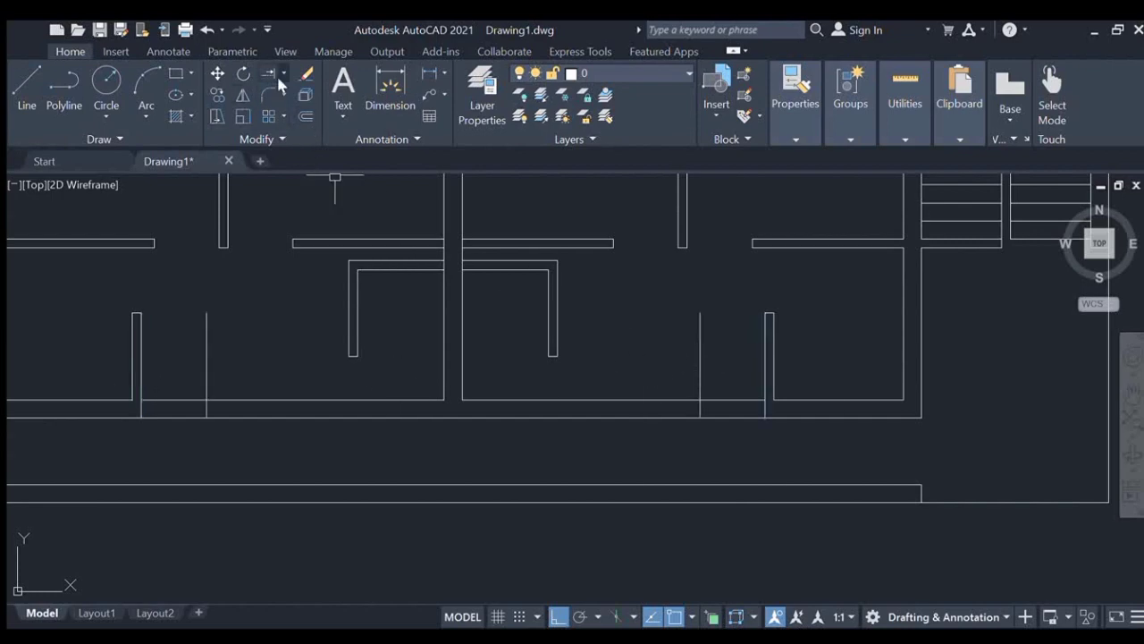
Trim the lower horizontal wall's lines between the doorway marks and the mark lines above the wall to open both doorways
{"action": "left_click", "coordinate": [733, 417]}
{"action": "left_click", "coordinate": [733, 399]}
{"action": "left_click", "coordinate": [700, 376]}
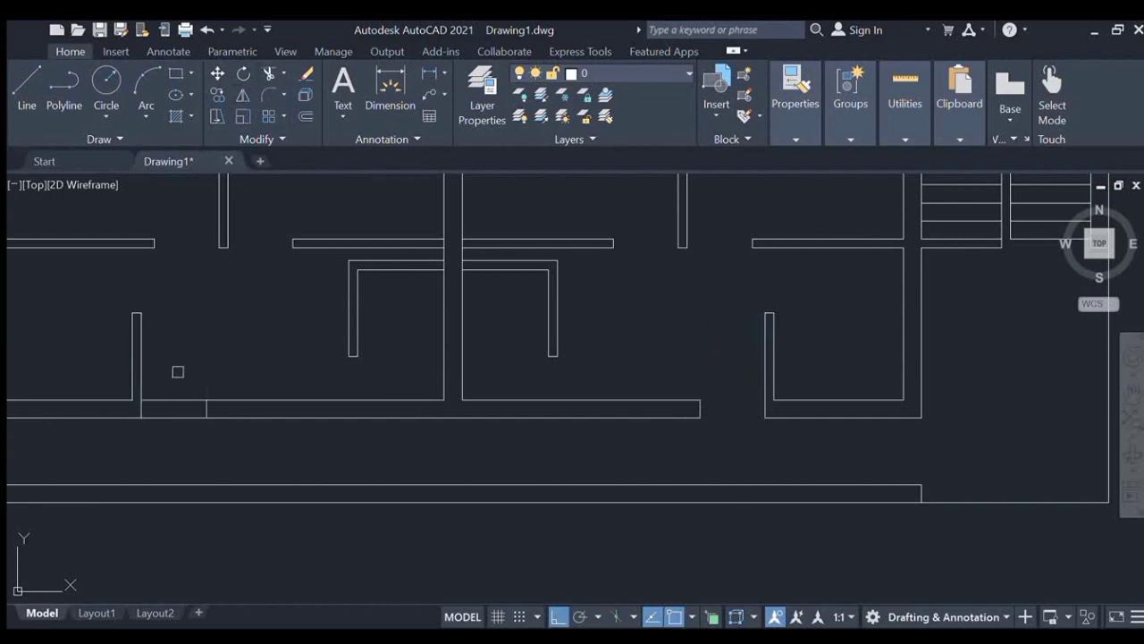
{"action": "left_click", "coordinate": [174, 417]}
{"action": "left_click", "coordinate": [175, 400]}
{"action": "scroll", "coordinate": [429, 441], "scroll_direction": "down", "scroll_amount": 4}
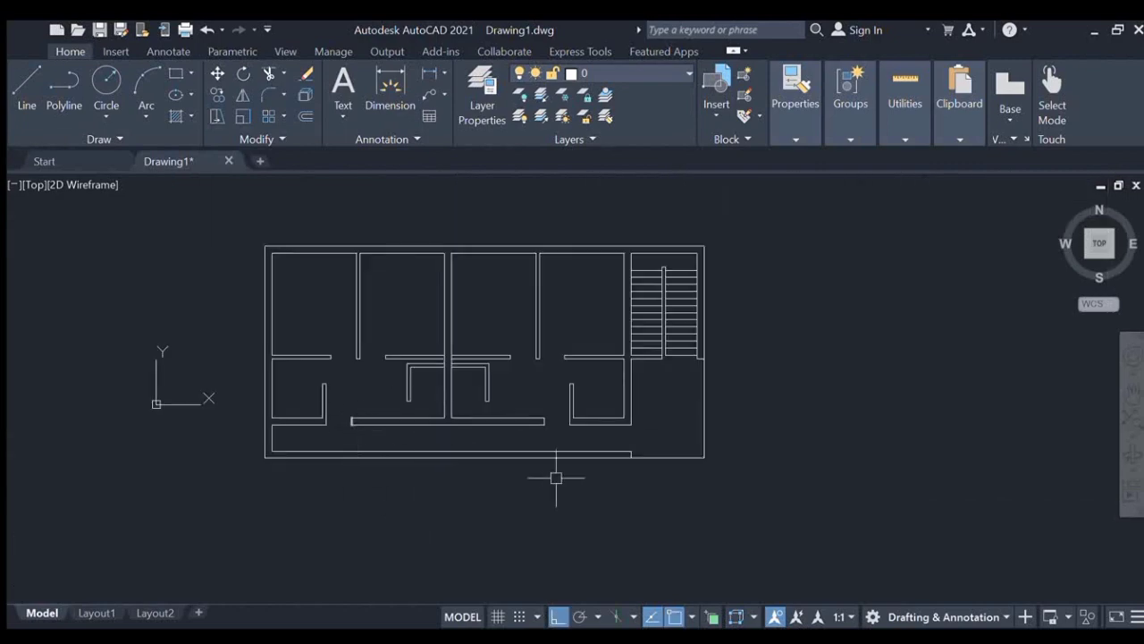
{"action": "middle_click_drag", "start_coordinate": [685, 460], "coordinate": [726, 441]}
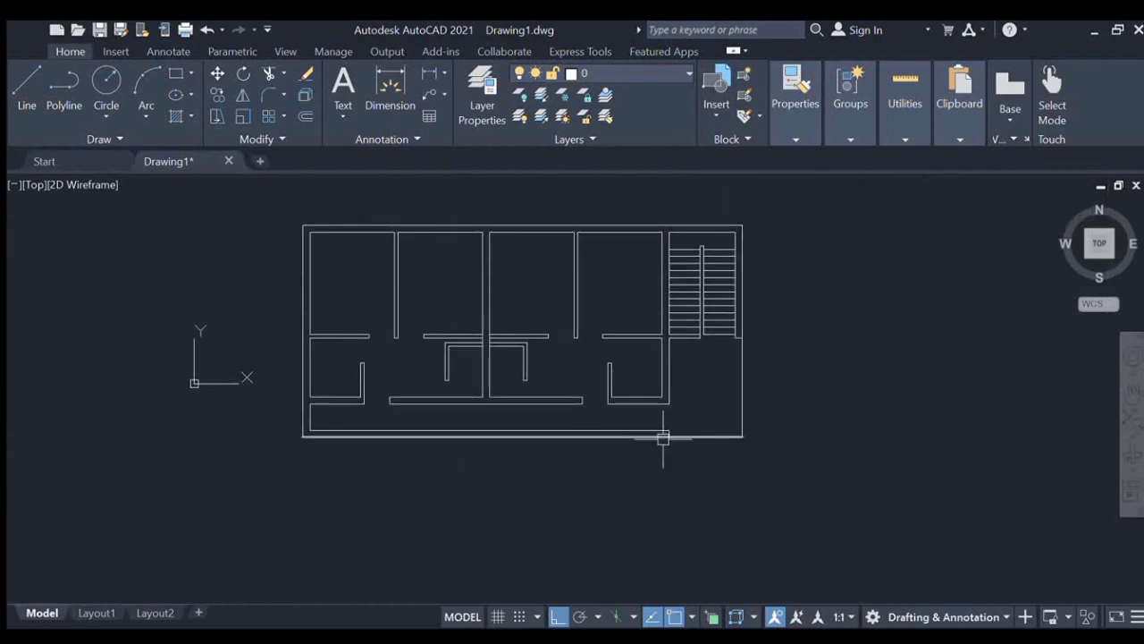
Trim the central thick wall's lines where the horizontal partition and the U-shaped enclosure's top wall meet it
{"action": "scroll", "coordinate": [663, 438], "scroll_direction": "up", "scroll_amount": 4}
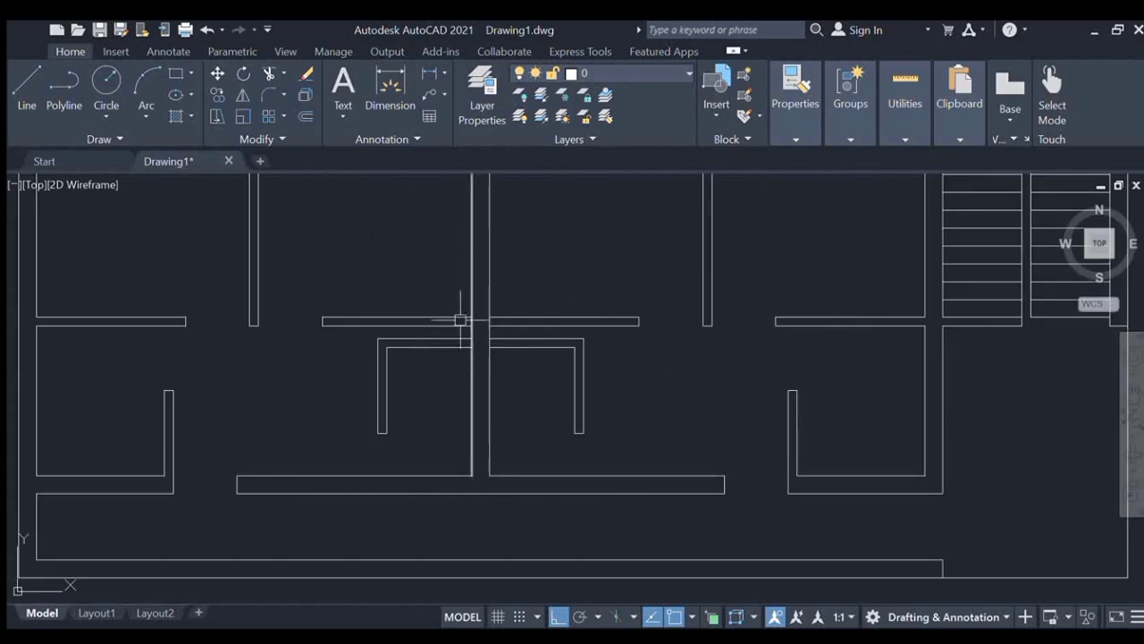
{"action": "left_click", "coordinate": [271, 78]}
{"action": "scroll", "coordinate": [502, 336], "scroll_direction": "up", "scroll_amount": 4}
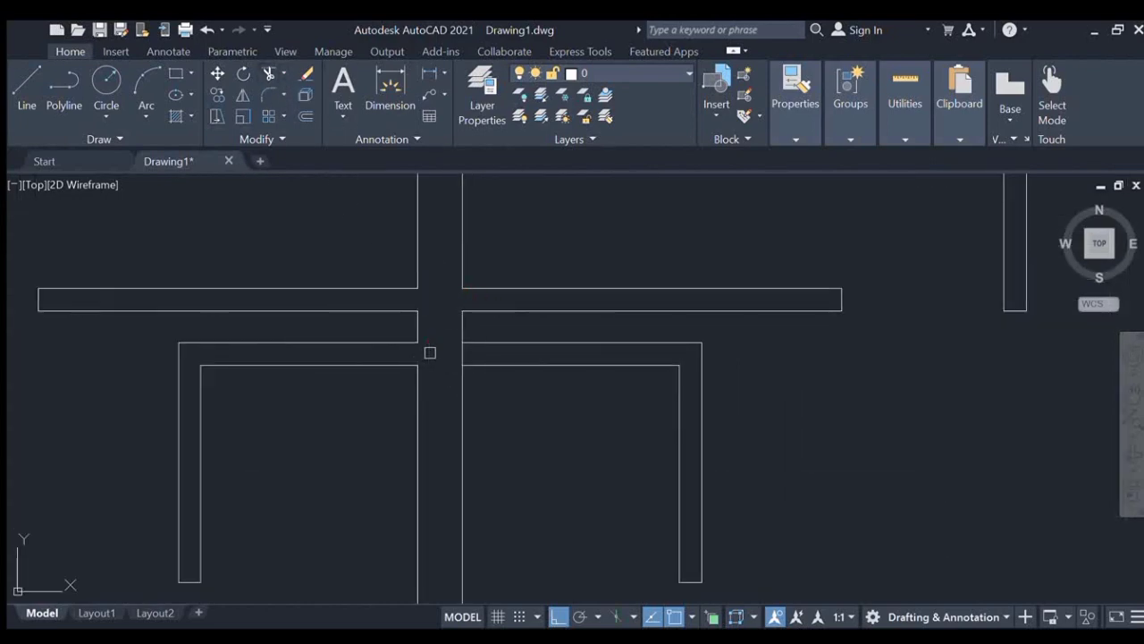
{"action": "scroll", "coordinate": [454, 362], "scroll_direction": "down", "scroll_amount": 5}
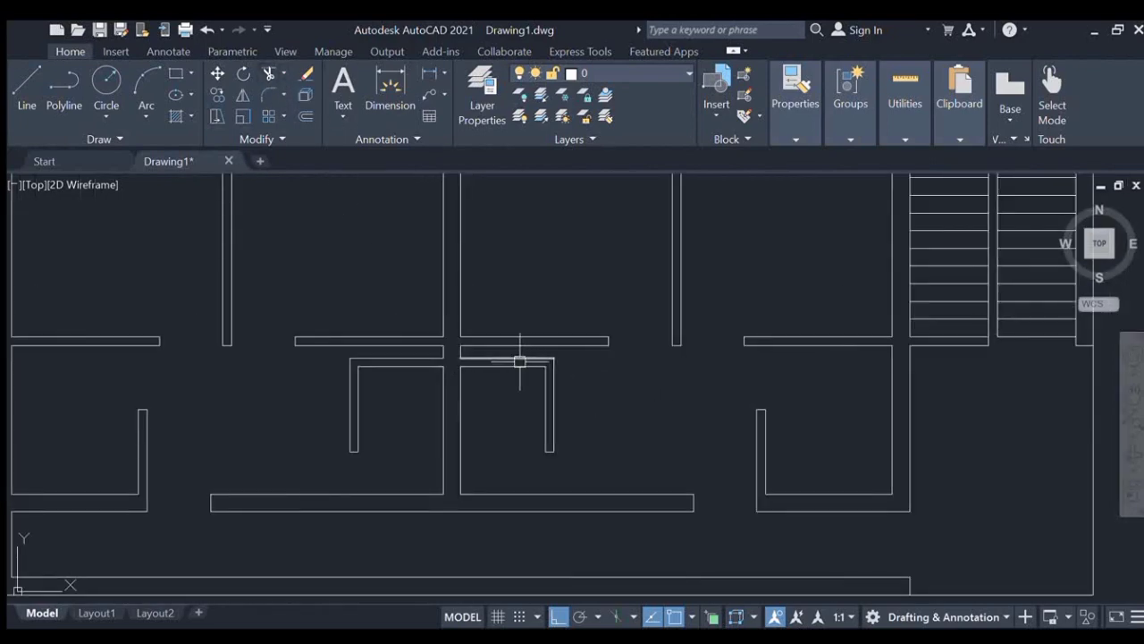
{"action": "scroll", "coordinate": [519, 360], "scroll_direction": "up", "scroll_amount": 2}
{"action": "scroll", "coordinate": [565, 365], "scroll_direction": "down", "scroll_amount": 2}
Offset the right outer wall line inward by the wall thickness and extend the bottom wall's inner line to the right outer line
{"action": "scroll", "coordinate": [859, 498], "scroll_direction": "up", "scroll_amount": 4}
{"action": "mouse_move", "coordinate": [859, 498]}
{"action": "middle_mouse_down"}
{"action": "mouse_move", "coordinate": [677, 408]}
{"action": "mouse_move", "coordinate": [588, 399]}
{"action": "middle_mouse_up"}
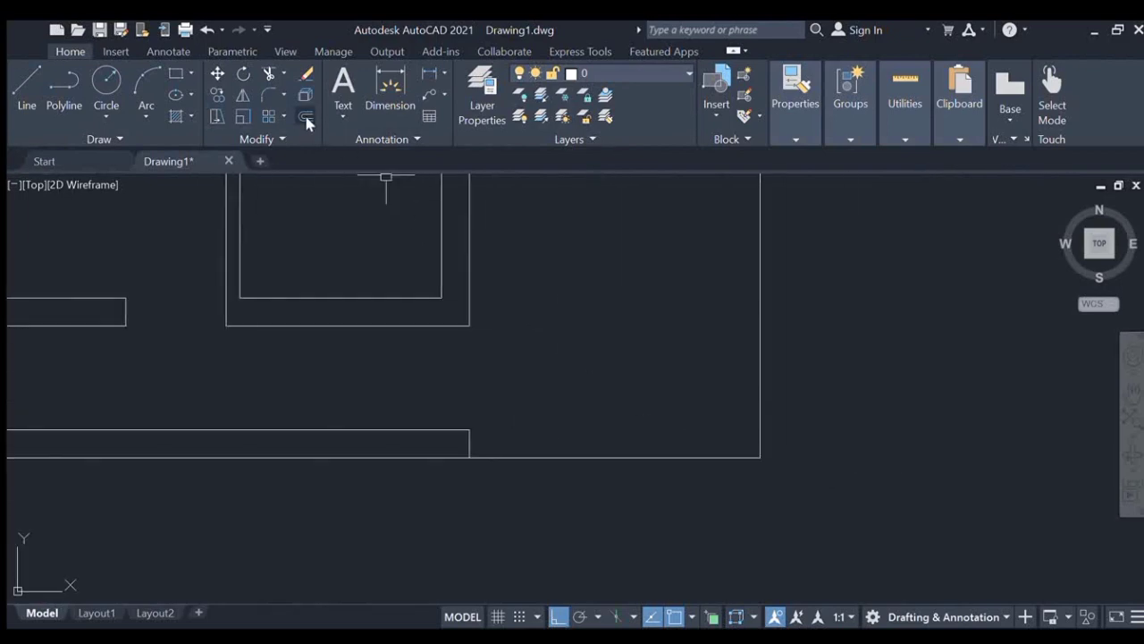
{"action": "left_click", "coordinate": [305, 117]}
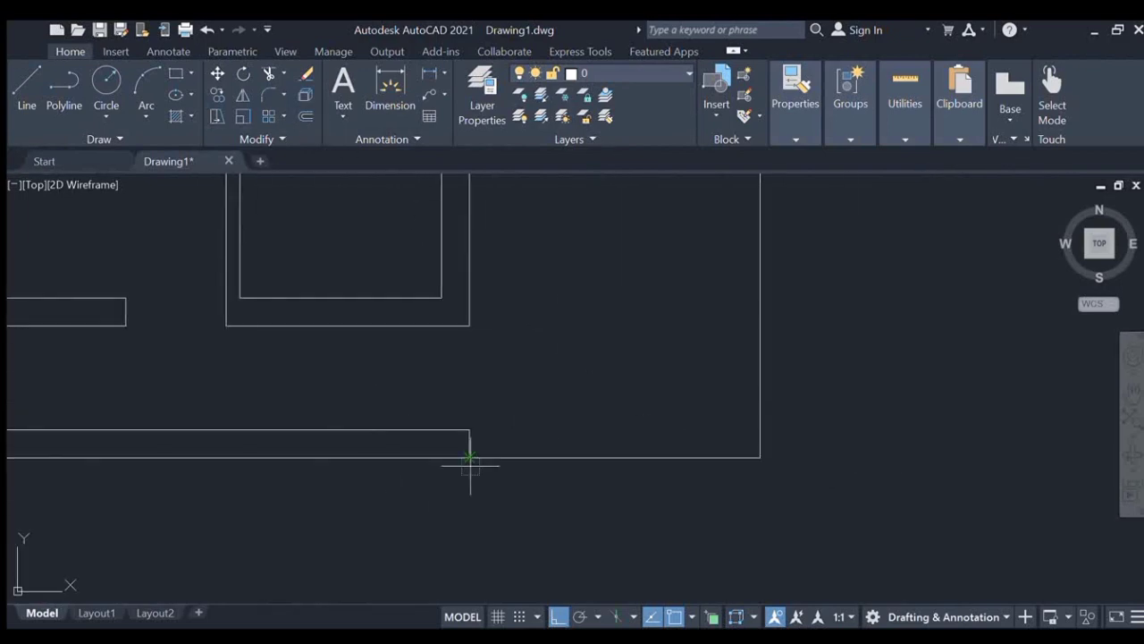
{"action": "left_click", "coordinate": [759, 335]}
{"action": "left_click", "coordinate": [734, 336]}
{"action": "key", "text": "Escape"}
{"action": "scroll", "coordinate": [724, 402], "scroll_direction": "down", "scroll_amount": 2}
{"action": "middle_click_drag", "start_coordinate": [724, 402], "coordinate": [715, 483]}
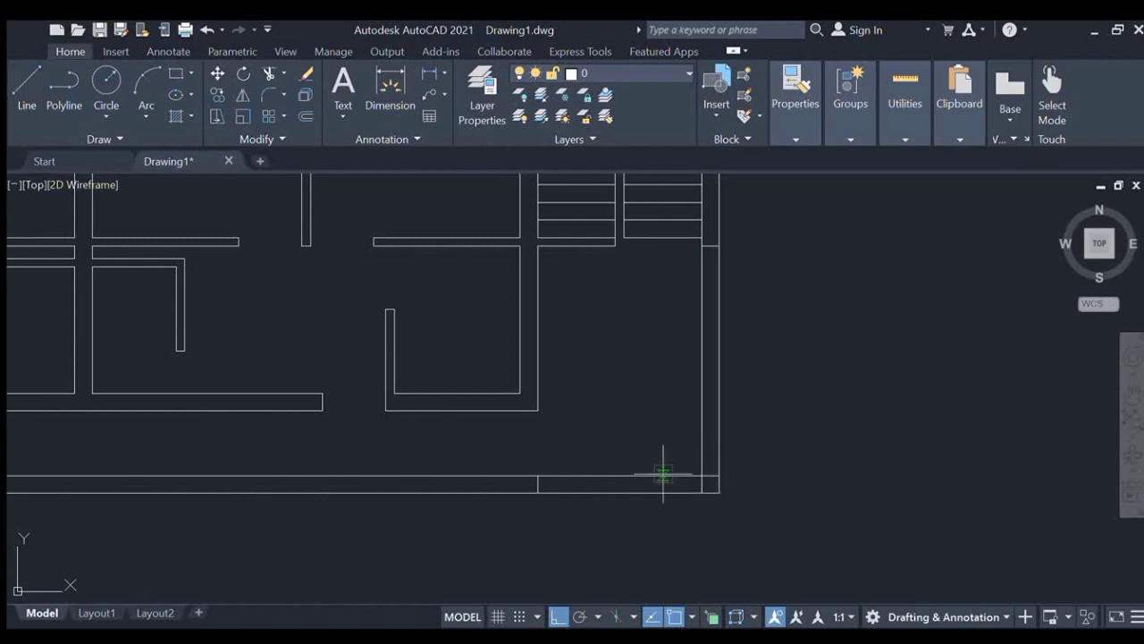
Draw a small square column inside the lower-right corner at the guide lines' intersection and remove the guide lines
{"action": "scroll", "coordinate": [699, 478], "scroll_direction": "up", "scroll_amount": 3}
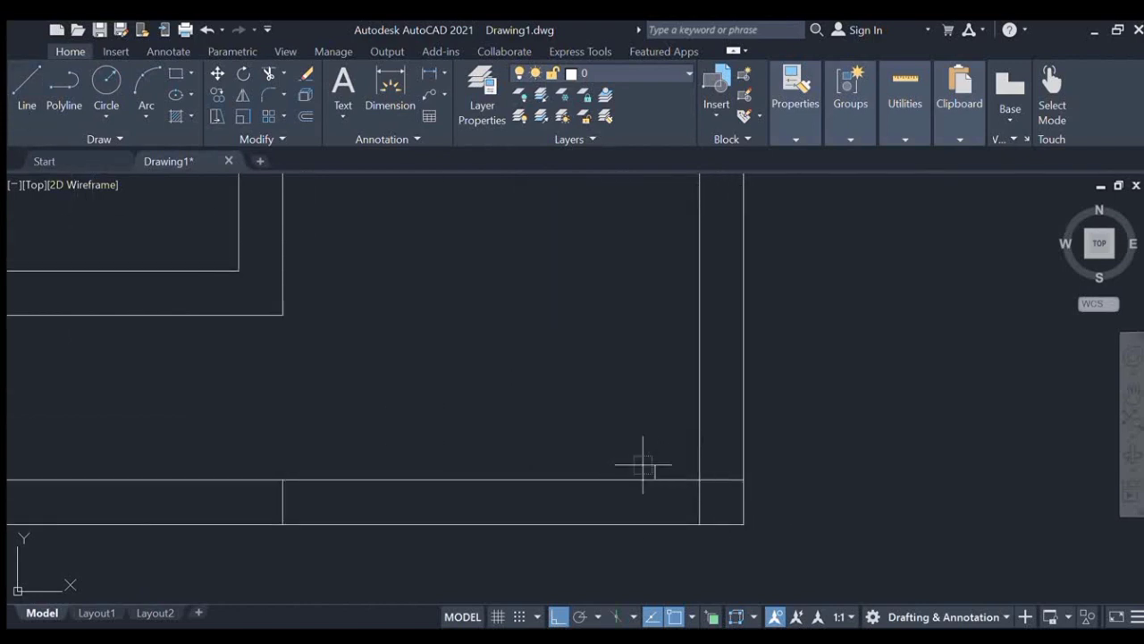
{"action": "left_click", "coordinate": [694, 466]}
{"action": "scroll", "coordinate": [760, 447], "scroll_direction": "down", "scroll_amount": 4}
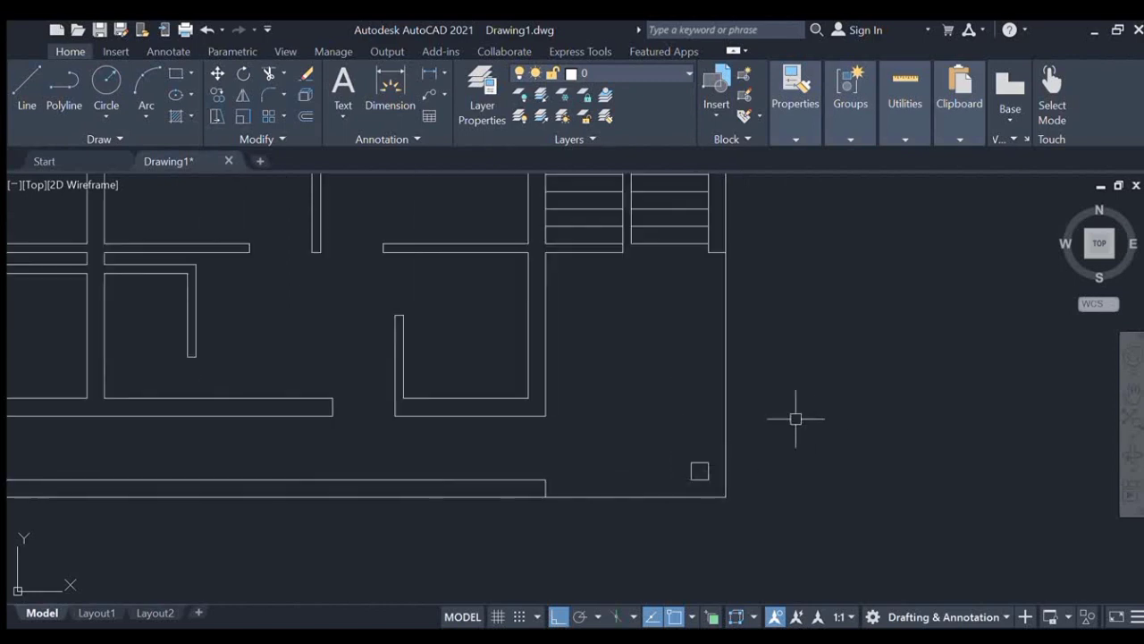
Copy the square column to the lower end of the stairwell's left wall and to the bottom wall's right end
{"action": "key", "text": "Escape"}
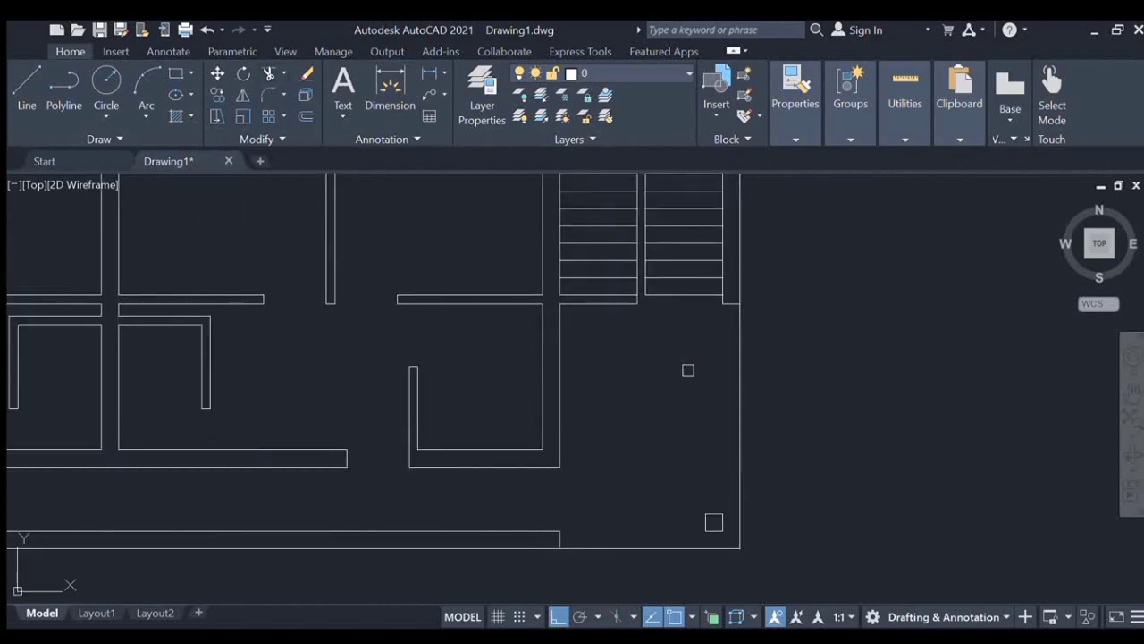
{"action": "scroll", "coordinate": [844, 220], "scroll_direction": "down", "scroll_amount": 3}
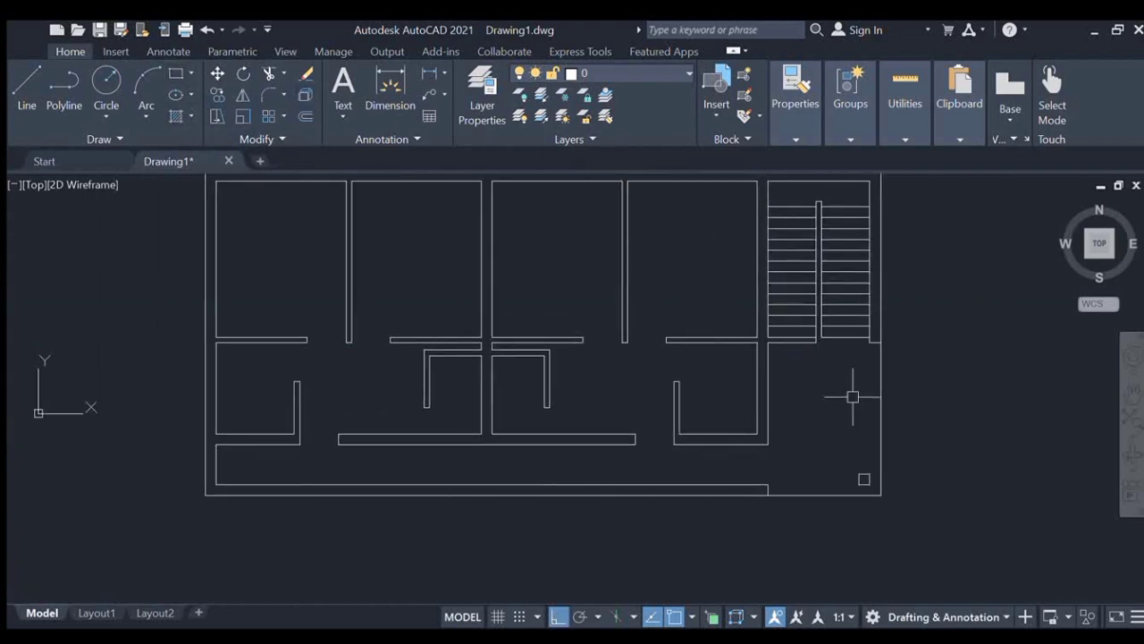
{"action": "scroll", "coordinate": [840, 464], "scroll_direction": "up", "scroll_amount": 6}
{"action": "left_click", "coordinate": [764, 416]}
{"action": "left_click", "coordinate": [850, 514]}
{"action": "left_click", "coordinate": [217, 96]}
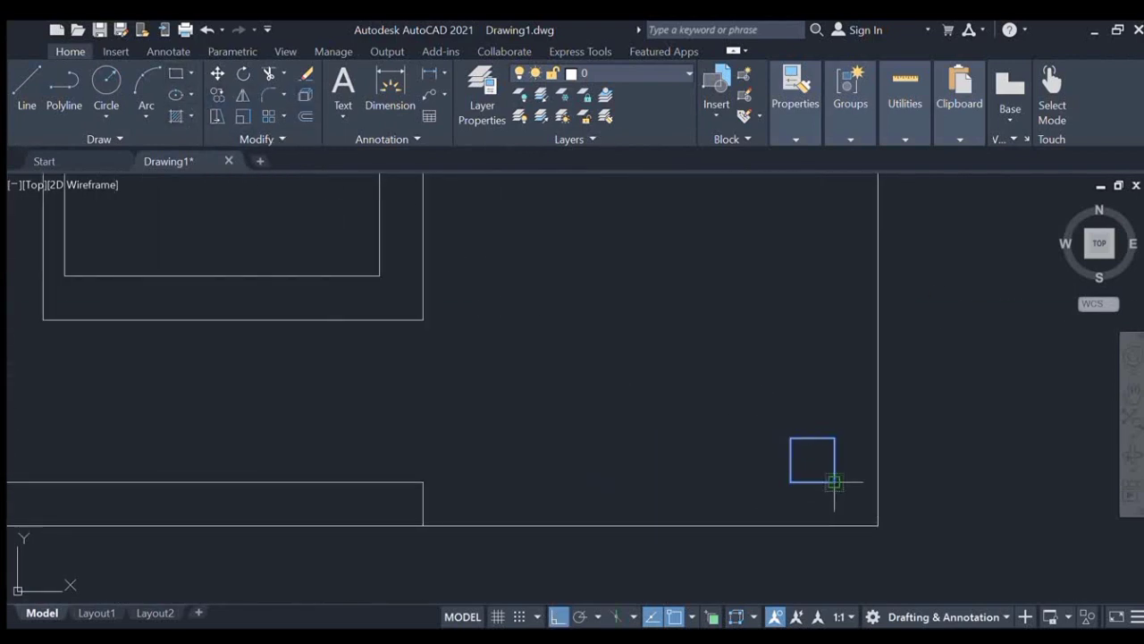
{"action": "left_click", "coordinate": [834, 481]}
{"action": "left_click", "coordinate": [423, 526]}
{"action": "scroll", "coordinate": [398, 362], "scroll_direction": "down", "scroll_amount": 3}
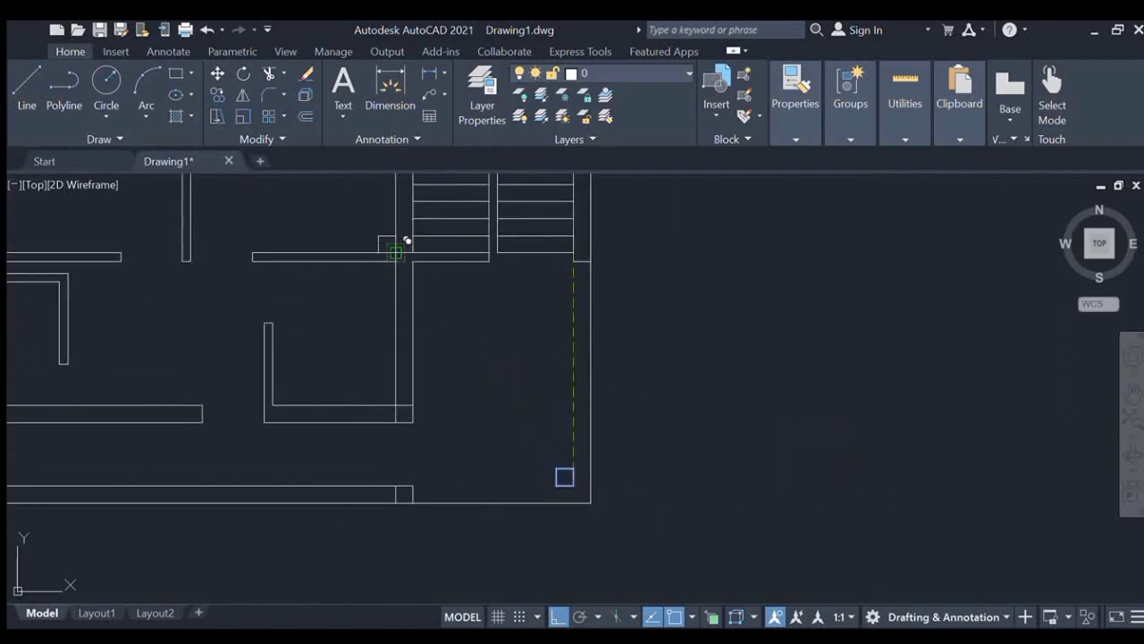
Place column copies in the lower-left and upper-left corners of the outer wall
{"action": "scroll", "coordinate": [413, 257], "scroll_direction": "up", "scroll_amount": 3}
{"action": "scroll", "coordinate": [733, 255], "scroll_direction": "down", "scroll_amount": 4}
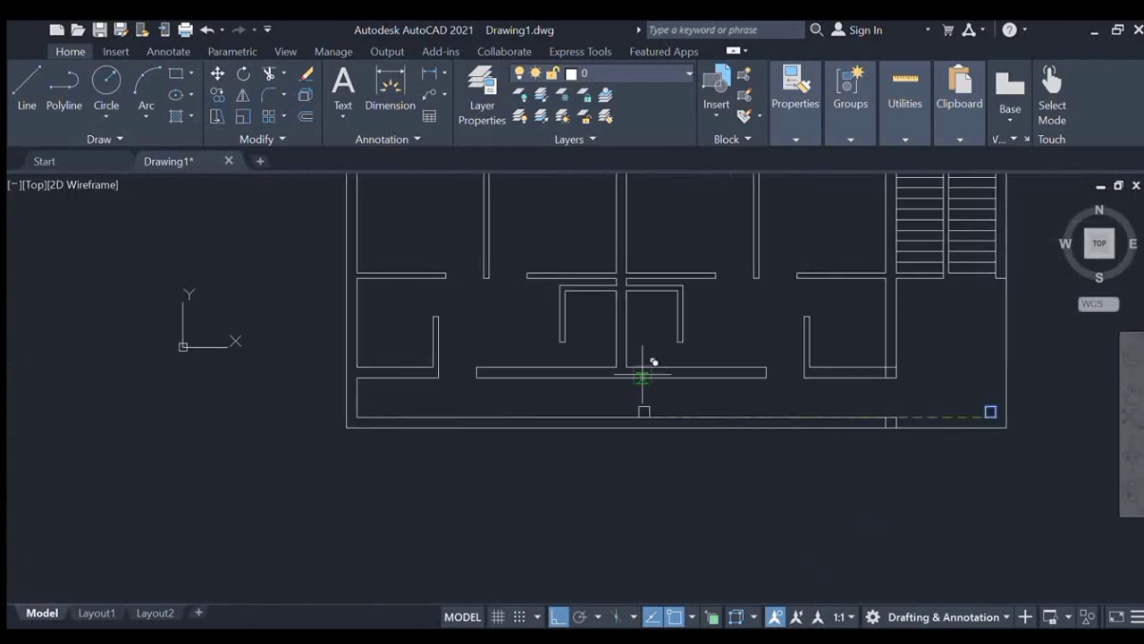
{"action": "scroll", "coordinate": [340, 411], "scroll_direction": "up", "scroll_amount": 4}
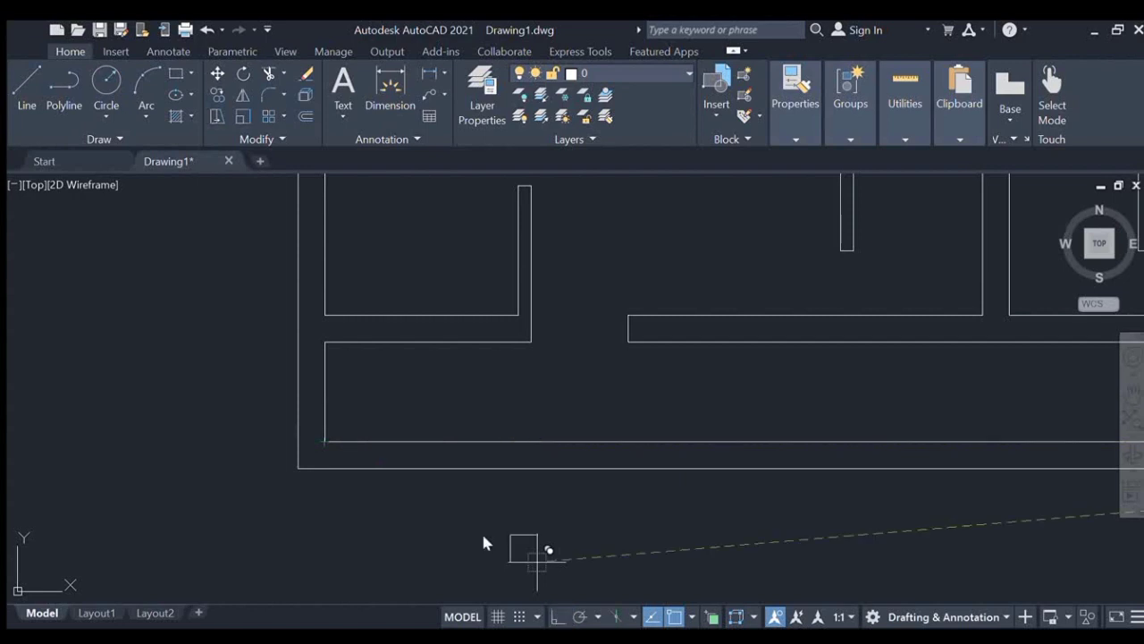
{"action": "scroll", "coordinate": [444, 495], "scroll_direction": "down", "scroll_amount": 3}
{"action": "scroll", "coordinate": [346, 309], "scroll_direction": "up", "scroll_amount": 5}
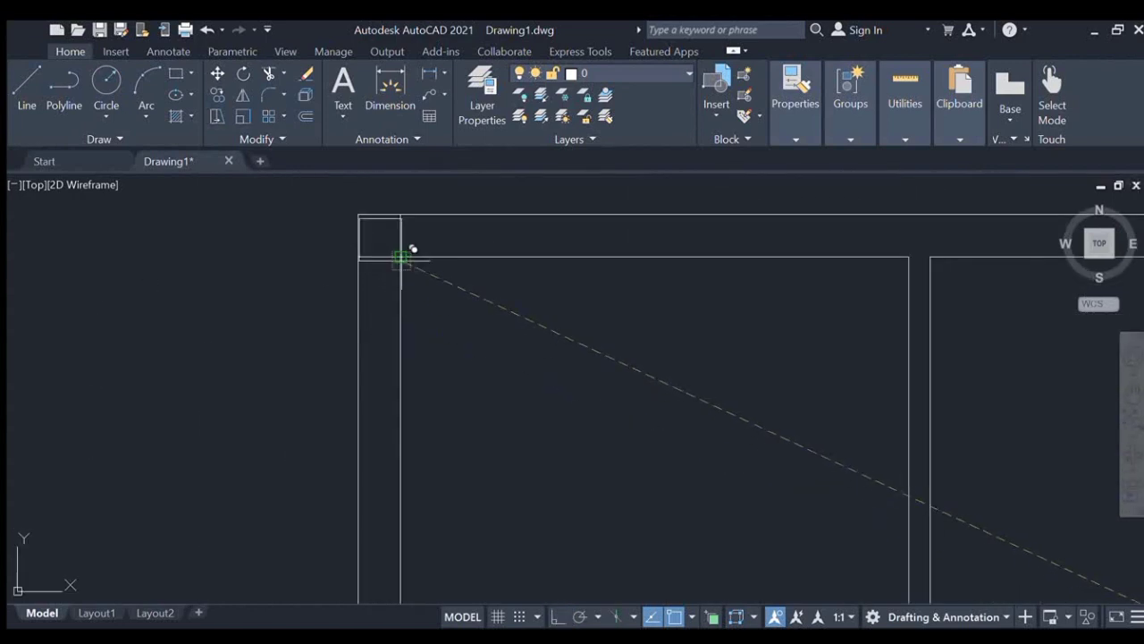
Place column copies in the outer wall's upper-right corner and at the lower end of the stairwell's right wall
{"action": "scroll", "coordinate": [477, 286], "scroll_direction": "down", "scroll_amount": 2}
{"action": "scroll", "coordinate": [536, 295], "scroll_direction": "down", "scroll_amount": 2}
{"action": "middle_click_drag", "start_coordinate": [572, 296], "coordinate": [7, 322]}
{"action": "scroll", "coordinate": [1046, 295], "scroll_direction": "up", "scroll_amount": 2}
{"action": "scroll", "coordinate": [842, 315], "scroll_direction": "up", "scroll_amount": 4}
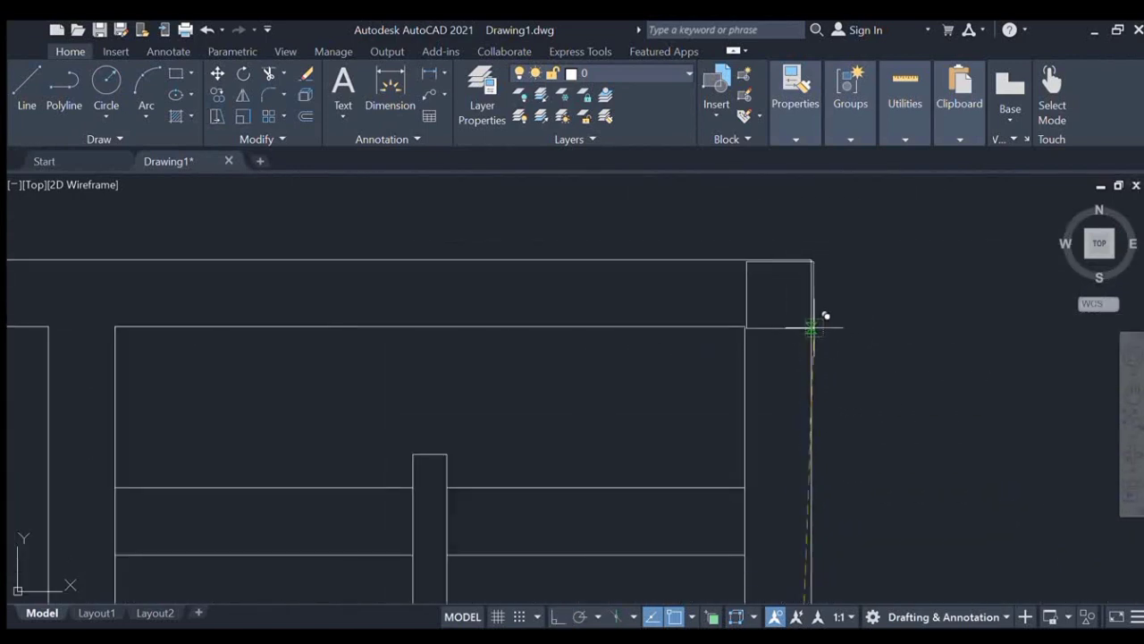
{"action": "left_click", "coordinate": [811, 326]}
{"action": "scroll", "coordinate": [871, 367], "scroll_direction": "down", "scroll_amount": 4}
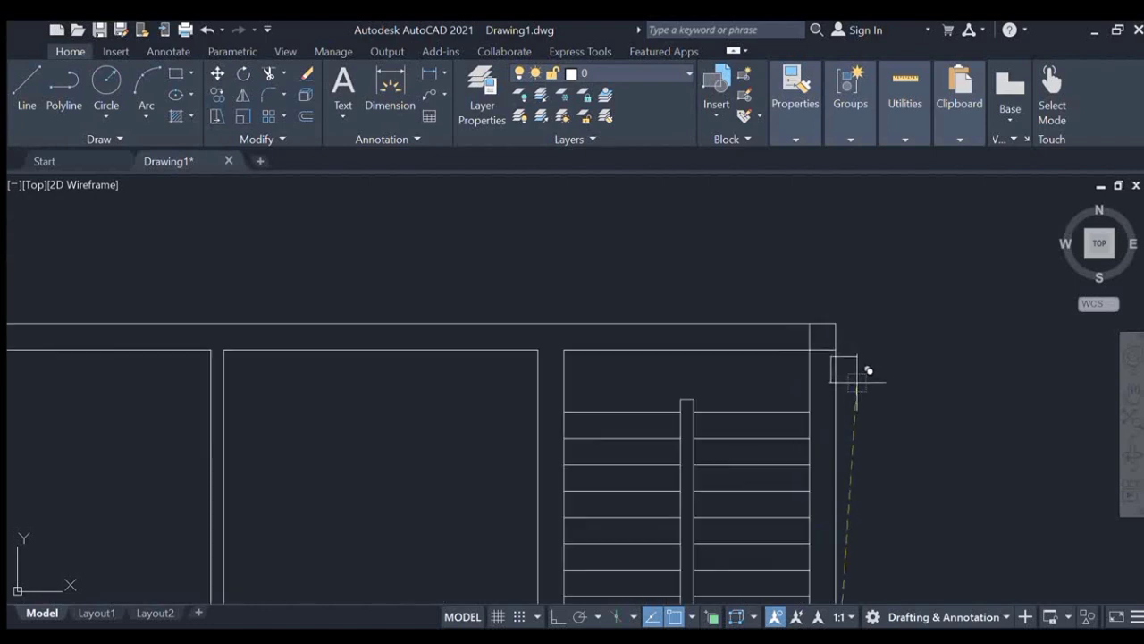
{"action": "middle_click_drag", "start_coordinate": [905, 465], "coordinate": [846, 312]}
{"action": "scroll", "coordinate": [800, 361], "scroll_direction": "up", "scroll_amount": 4}
{"action": "left_click", "coordinate": [775, 347]}
Place column copies at the doorway-side corners of the left and right rooms along the lower horizontal wall
{"action": "scroll", "coordinate": [682, 364], "scroll_direction": "down", "scroll_amount": 2}
{"action": "scroll", "coordinate": [414, 365], "scroll_direction": "down", "scroll_amount": 4}
{"action": "middle_click_drag", "start_coordinate": [293, 349], "coordinate": [626, 336]}
{"action": "middle_click_drag", "start_coordinate": [362, 364], "coordinate": [418, 361]}
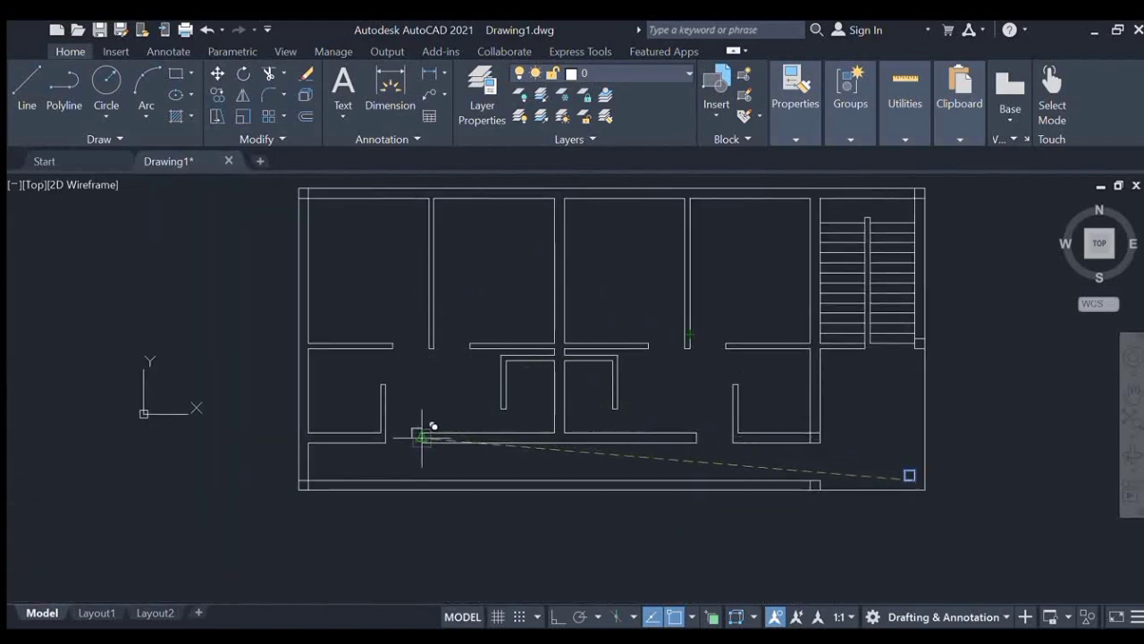
{"action": "scroll", "coordinate": [429, 434], "scroll_direction": "up", "scroll_amount": 4}
{"action": "scroll", "coordinate": [435, 439], "scroll_direction": "down", "scroll_amount": 4}
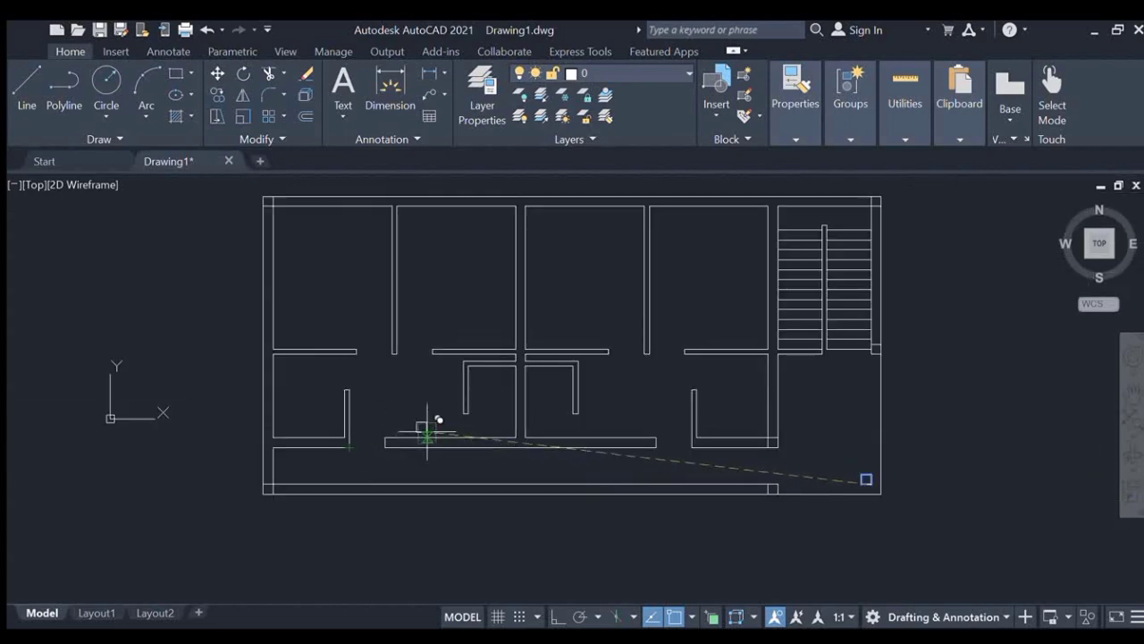
{"action": "scroll", "coordinate": [385, 445], "scroll_direction": "up", "scroll_amount": 4}
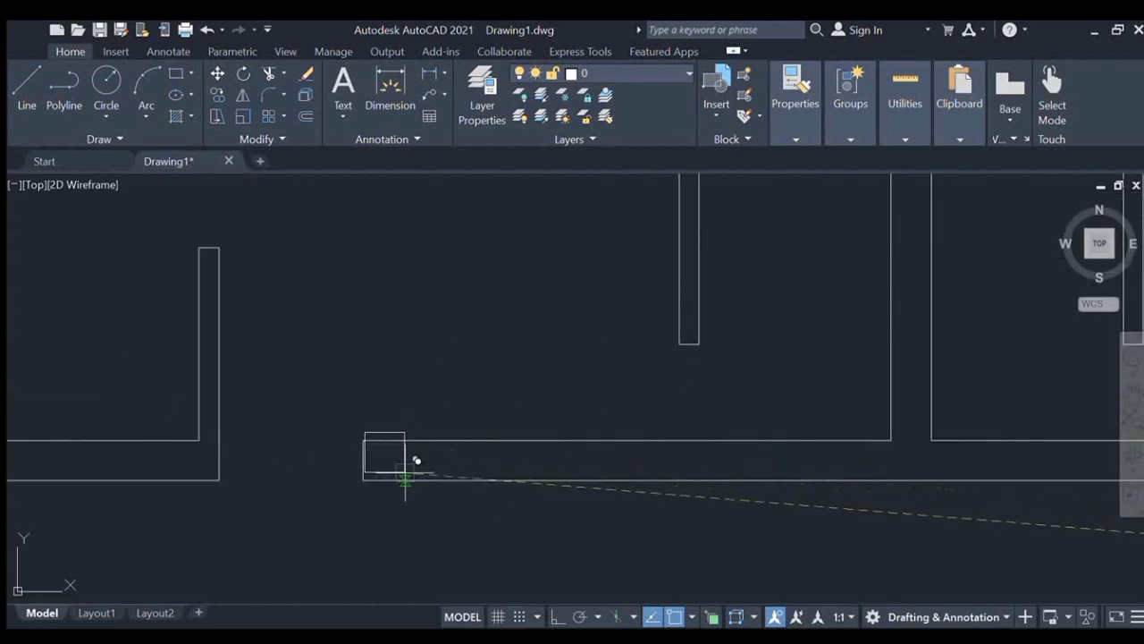
{"action": "scroll", "coordinate": [218, 473], "scroll_direction": "down", "scroll_amount": 4}
{"action": "scroll", "coordinate": [590, 450], "scroll_direction": "up", "scroll_amount": 5}
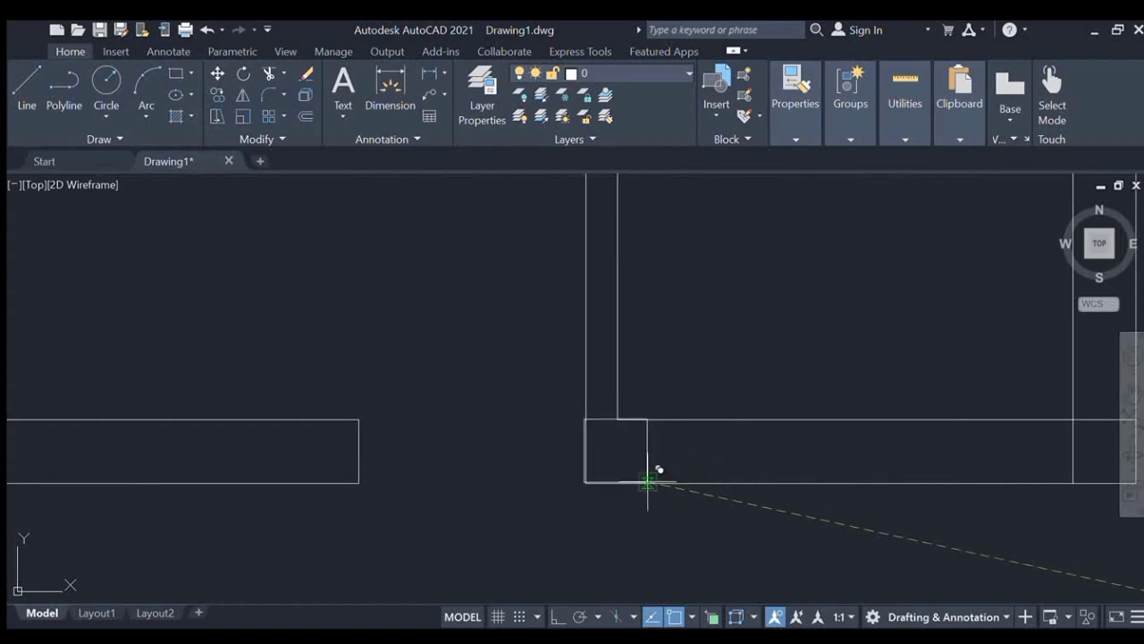
{"action": "left_click", "coordinate": [648, 482]}
{"action": "key", "text": "Escape"}
Shift the column at the right doorway slightly off its wall corner and deselect everything
{"action": "left_click", "coordinate": [646, 456]}
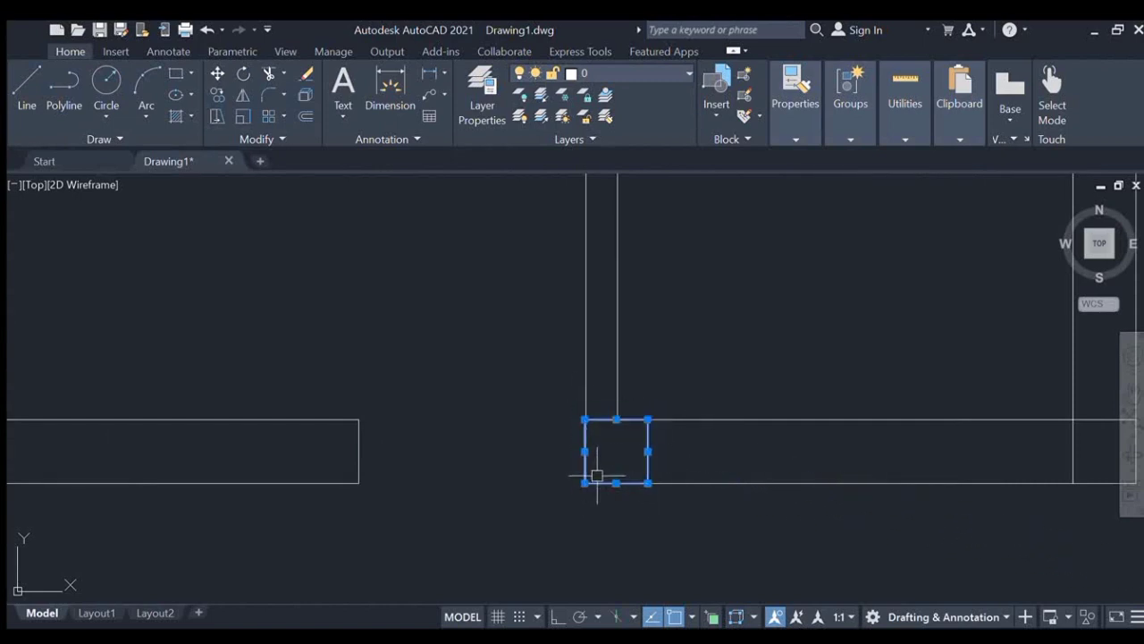
{"action": "left_click_drag", "start_coordinate": [581, 471], "coordinate": [597, 463]}
{"action": "left_click", "coordinate": [586, 371]}
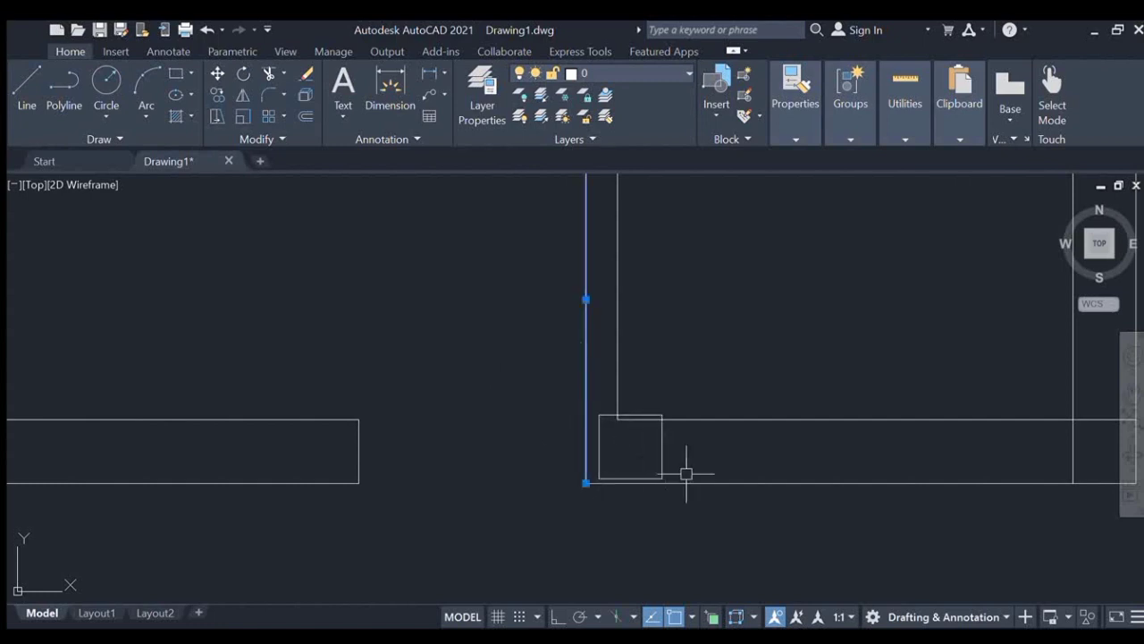
{"action": "key", "text": "Escape"}
Move the right doorway's column horizontally so its left edge lines up with the wall's outer line
{"action": "left_click", "coordinate": [601, 394]}
{"action": "left_click", "coordinate": [693, 498]}
{"action": "left_click", "coordinate": [525, 372]}
{"action": "left_click", "coordinate": [740, 523]}
{"action": "left_click", "coordinate": [216, 78]}
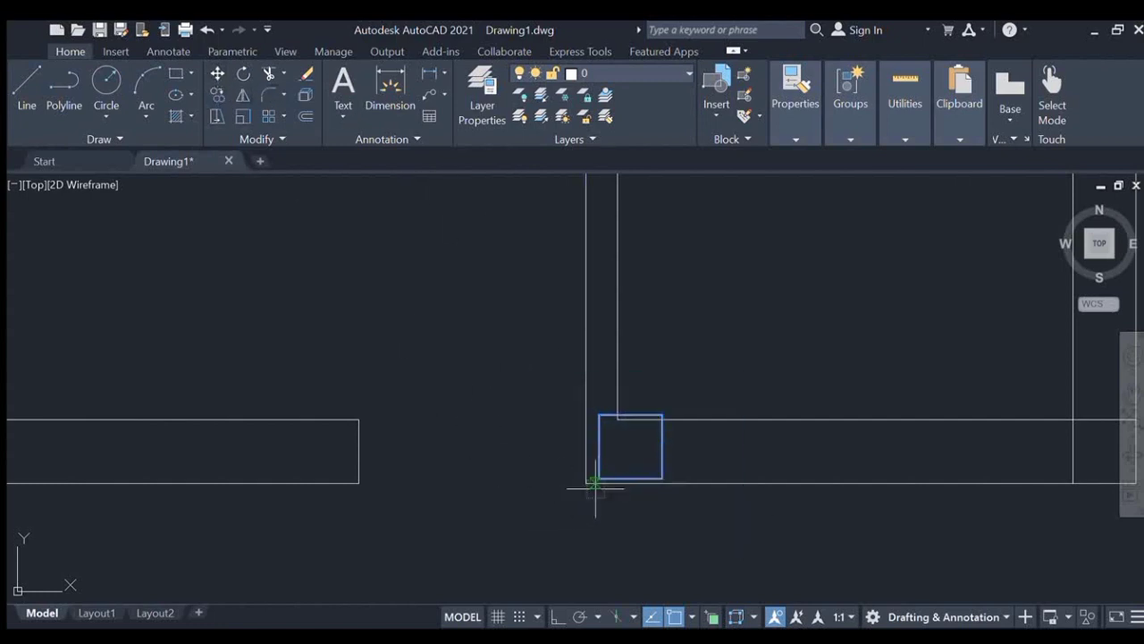
{"action": "left_click", "coordinate": [599, 478]}
Move the right doorway's column down so its lower-left corner sits exactly on the wall corner
{"action": "left_click", "coordinate": [563, 357]}
{"action": "left_click", "coordinate": [710, 479]}
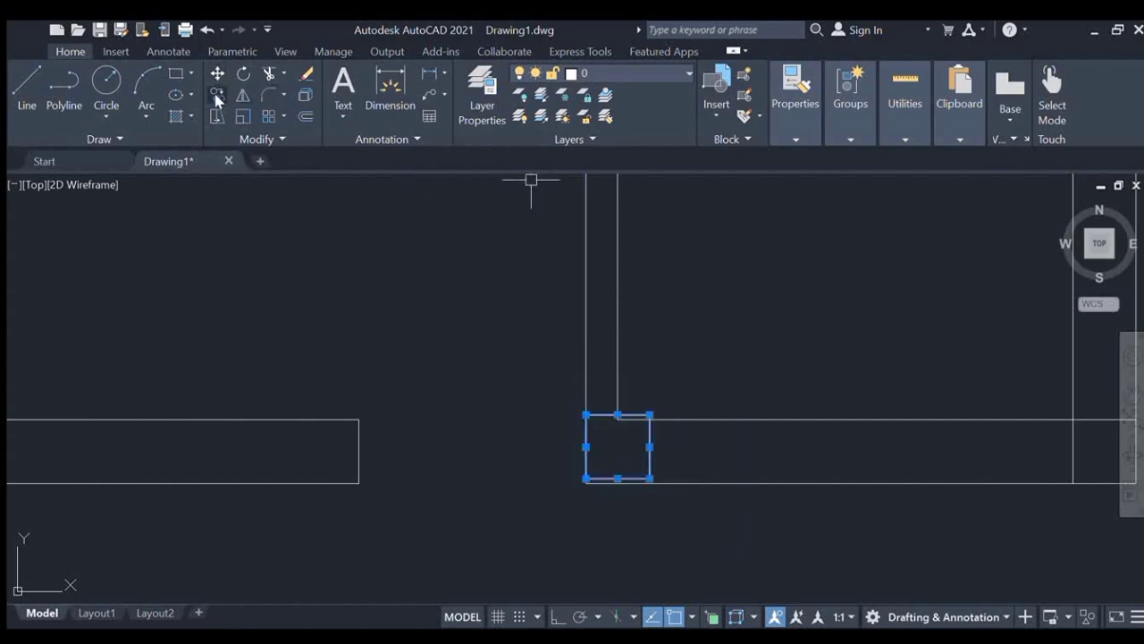
{"action": "left_click", "coordinate": [219, 79]}
{"action": "scroll", "coordinate": [640, 475], "scroll_direction": "up", "scroll_amount": 3}
{"action": "left_click", "coordinate": [421, 488]}
{"action": "left_click", "coordinate": [421, 507]}
{"action": "scroll", "coordinate": [613, 440], "scroll_direction": "down", "scroll_amount": 7}
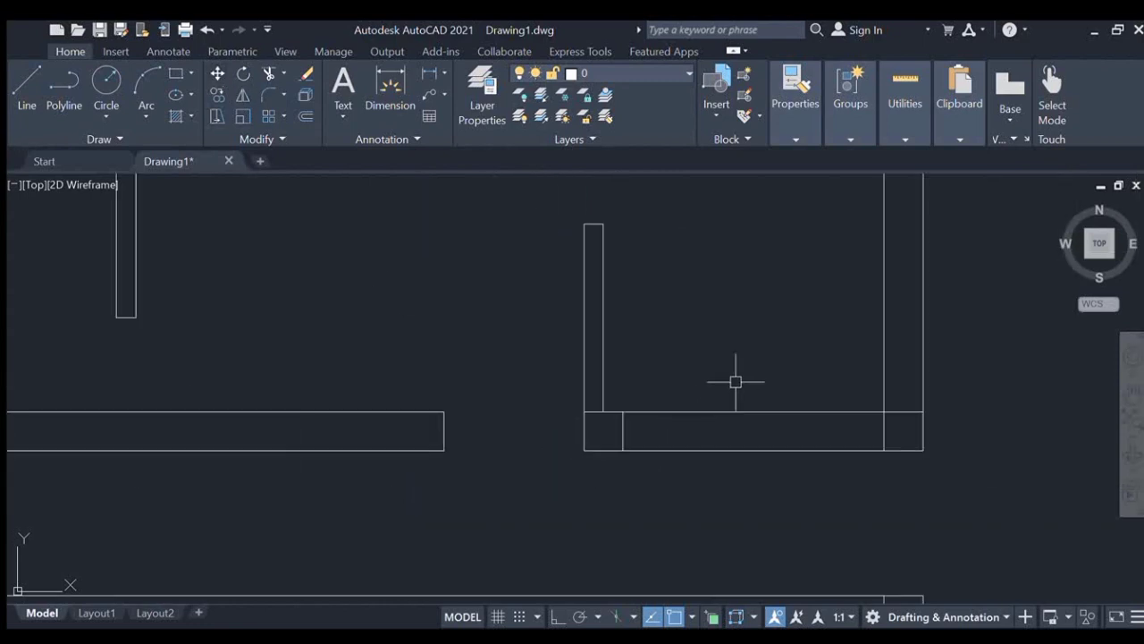
Draw two short lines continuing the central thick wall's sides down across the lower horizontal wall
{"action": "scroll", "coordinate": [687, 423], "scroll_direction": "up", "scroll_amount": 4}
{"action": "left_click", "coordinate": [15, 98]}
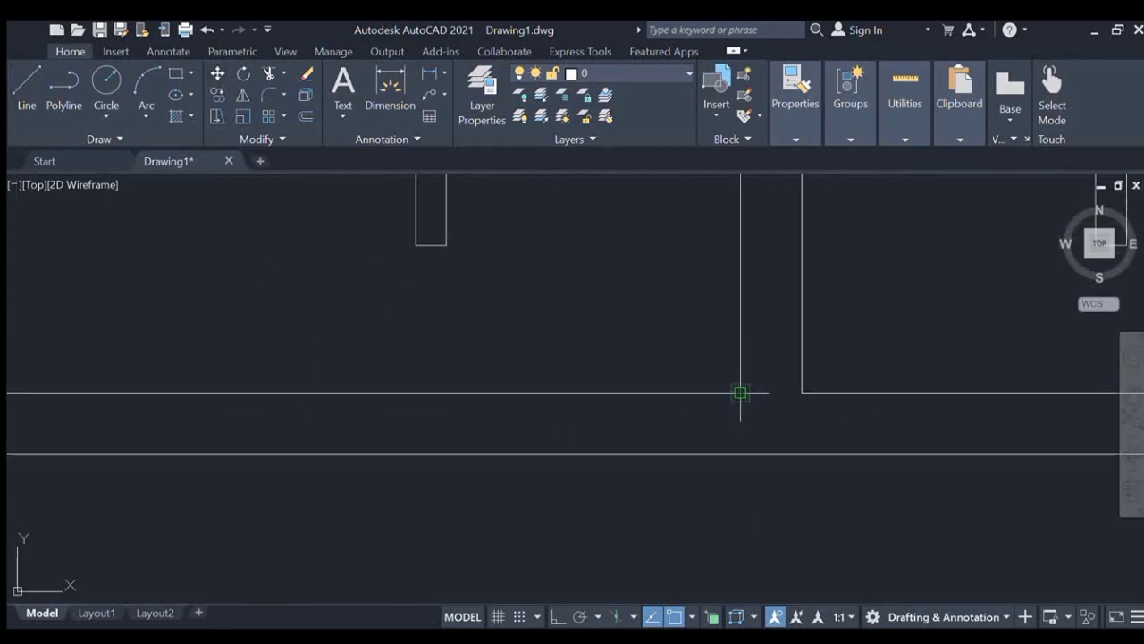
{"action": "left_click", "coordinate": [741, 392]}
{"action": "left_click", "coordinate": [740, 453]}
{"action": "key", "text": "Return"}
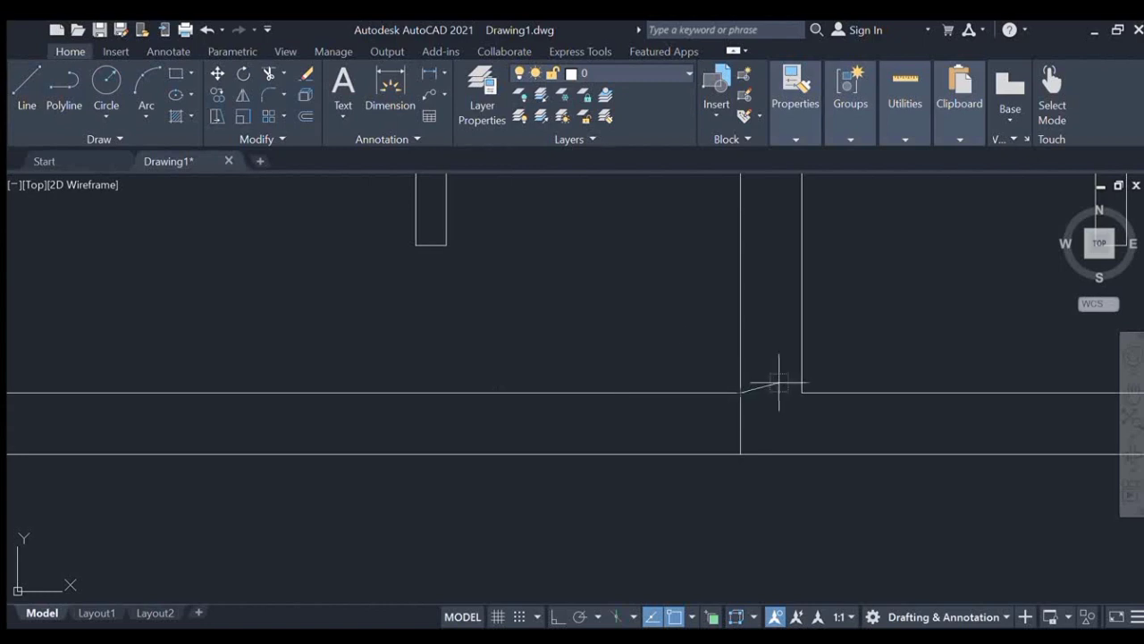
{"action": "scroll", "coordinate": [801, 453], "scroll_direction": "down", "scroll_amount": 5}
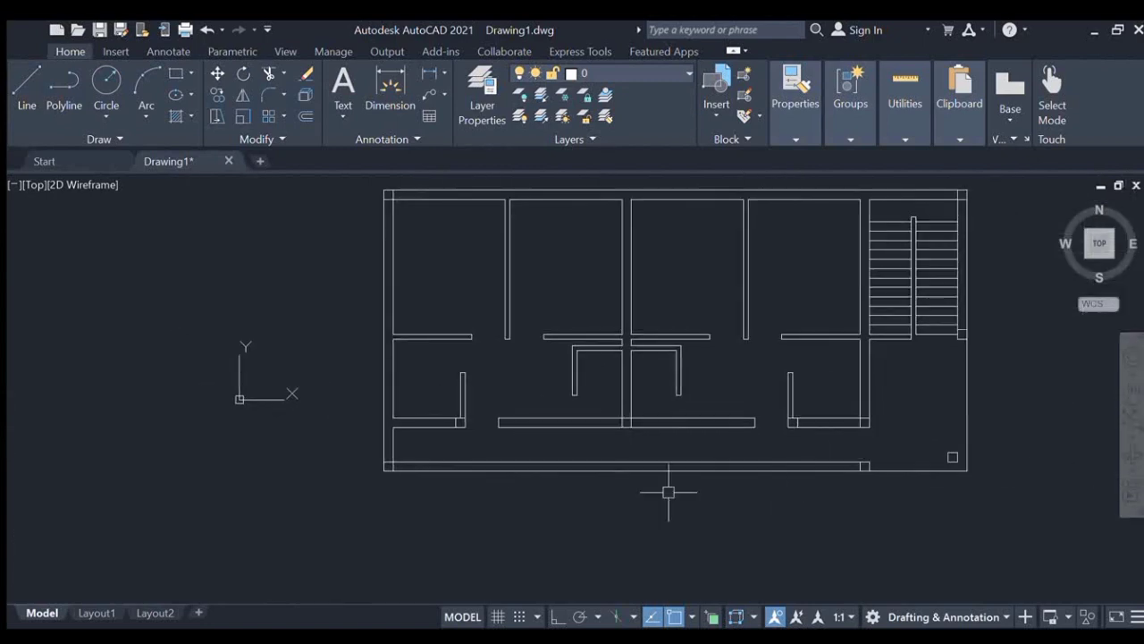
Draw short lines across the top outer wall continuing both sides of the central thick wall and the stairwell's left wall
{"action": "scroll", "coordinate": [618, 269], "scroll_direction": "up", "scroll_amount": 4}
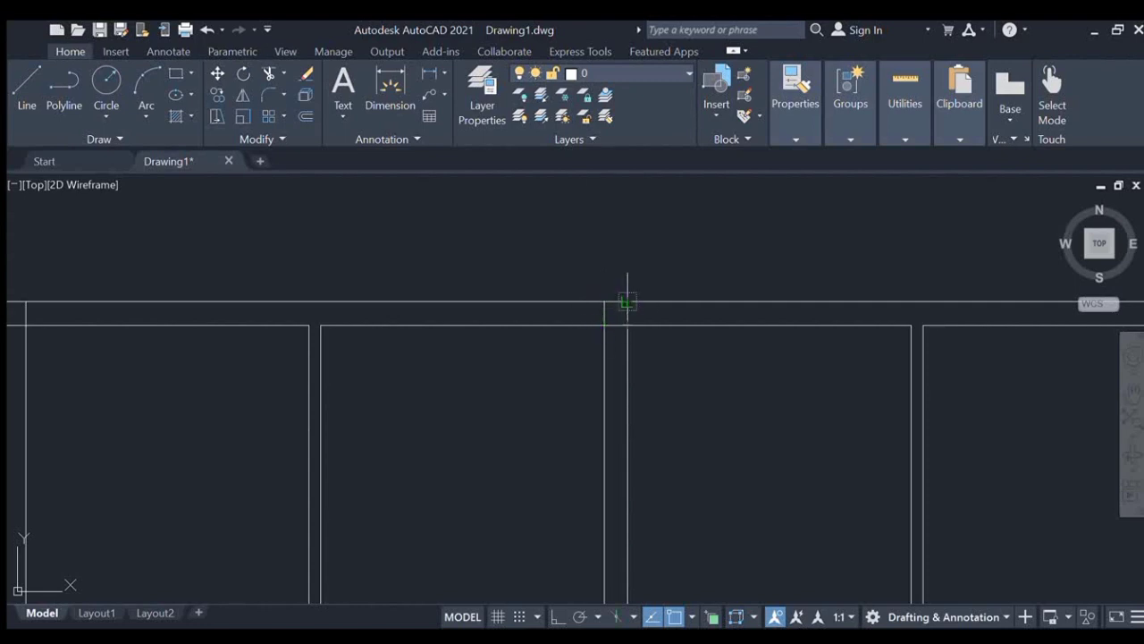
{"action": "scroll", "coordinate": [706, 295], "scroll_direction": "down", "scroll_amount": 5}
{"action": "scroll", "coordinate": [893, 269], "scroll_direction": "up", "scroll_amount": 8}
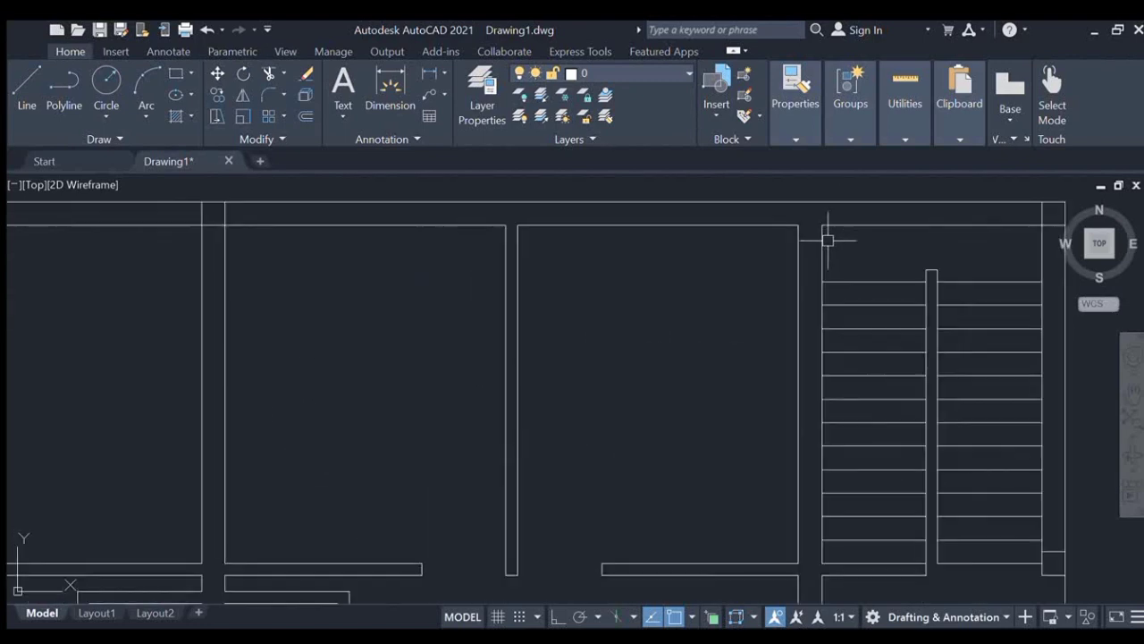
{"action": "left_click", "coordinate": [27, 106]}
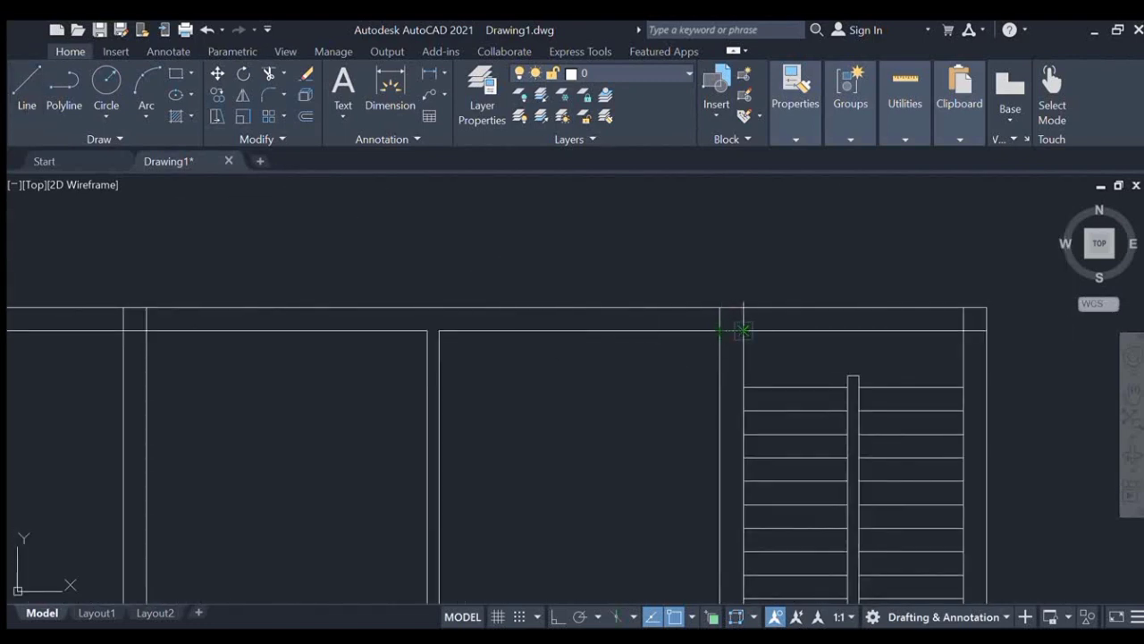
{"action": "key", "text": "Escape"}
Draw a short line closing the stairwell wall's left side where the horizontal partition meets it
{"action": "scroll", "coordinate": [743, 312], "scroll_direction": "down", "scroll_amount": 3}
{"action": "middle_click_drag", "start_coordinate": [743, 434], "coordinate": [748, 342]}
{"action": "scroll", "coordinate": [755, 288], "scroll_direction": "up", "scroll_amount": 3}
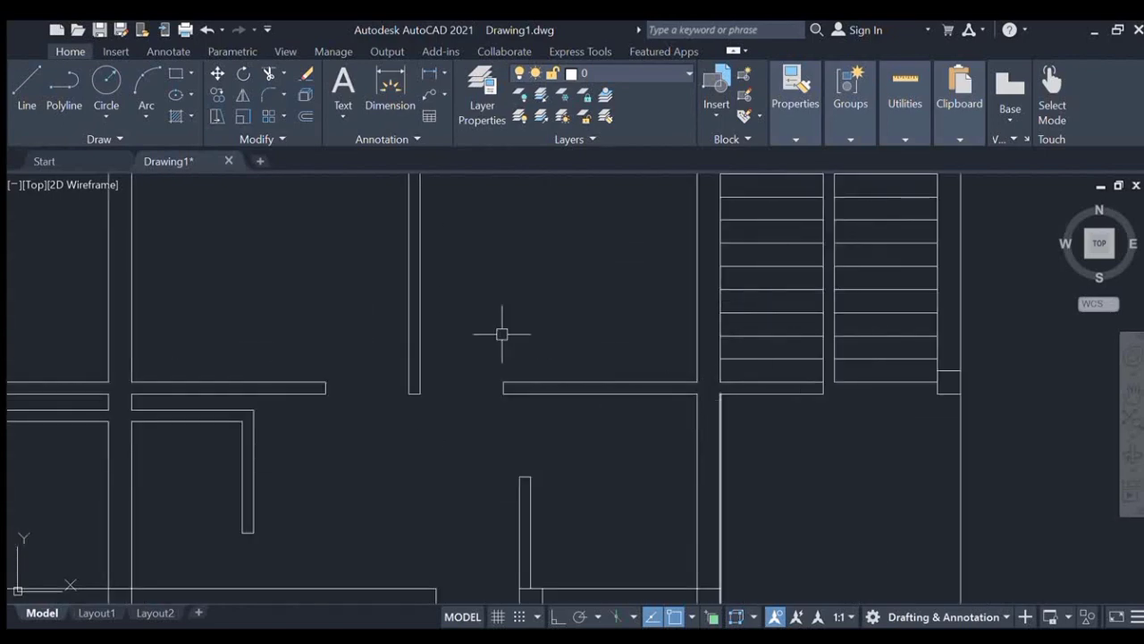
{"action": "left_click", "coordinate": [26, 105]}
{"action": "scroll", "coordinate": [720, 407], "scroll_direction": "up", "scroll_amount": 4}
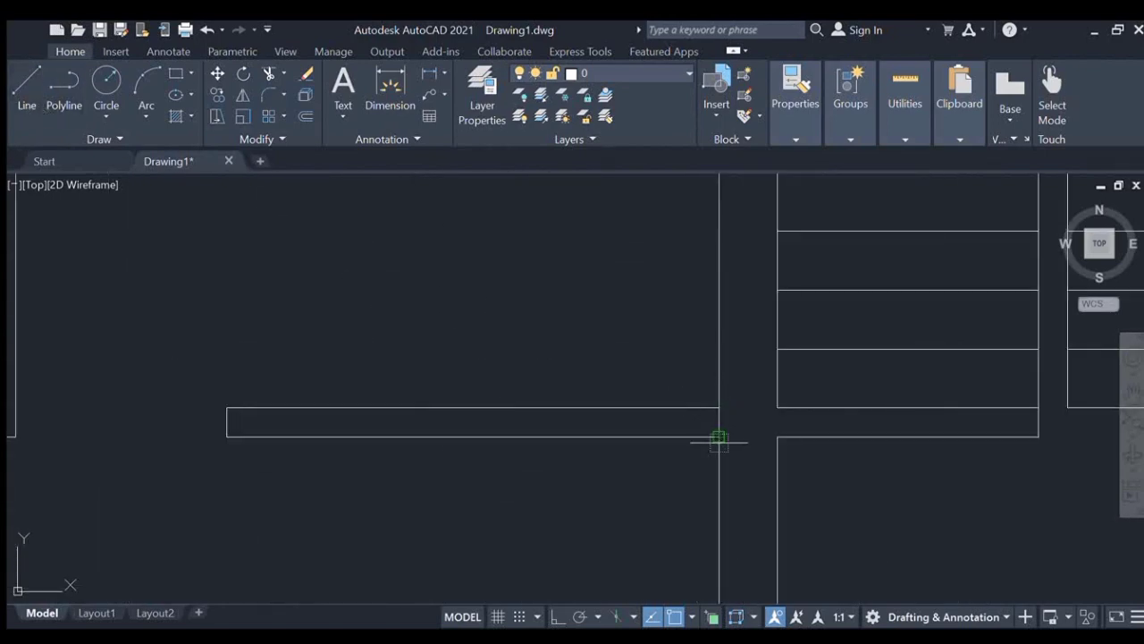
{"action": "key", "text": "Escape"}
Copy the freestanding corner column by its left edge midpoint onto the stairwell's left wall, centred on the horizontal partition
{"action": "scroll", "coordinate": [844, 448], "scroll_direction": "down", "scroll_amount": 4}
{"action": "middle_click_drag", "start_coordinate": [844, 448], "coordinate": [562, 182]}
{"action": "left_click", "coordinate": [721, 444]}
{"action": "left_click", "coordinate": [789, 501]}
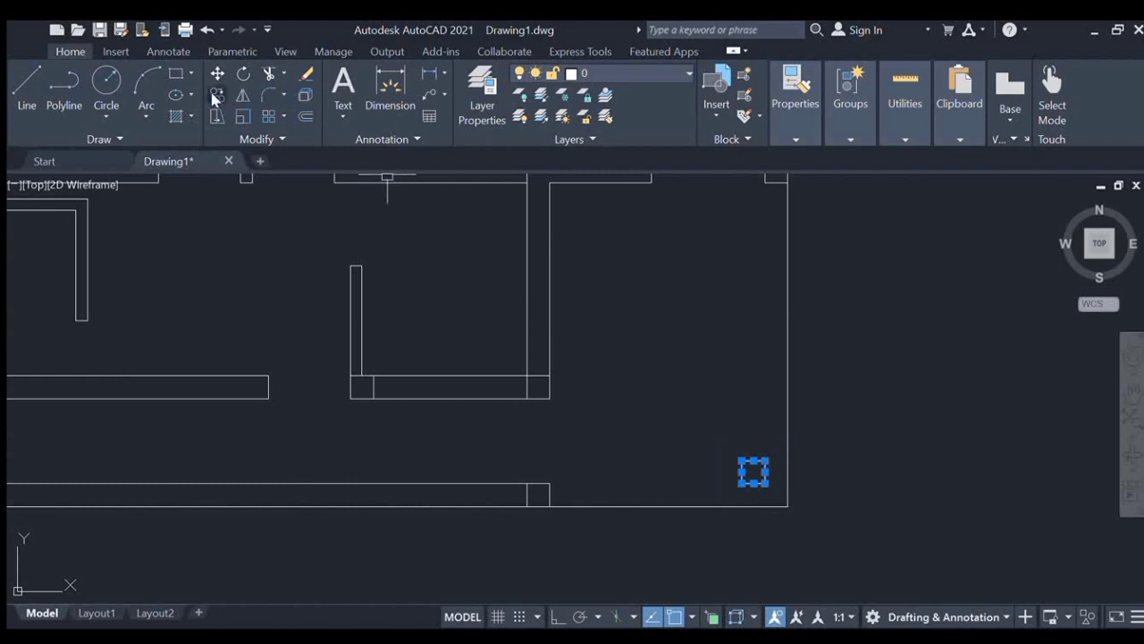
{"action": "left_click", "coordinate": [216, 94]}
{"action": "left_click", "coordinate": [741, 472]}
{"action": "middle_click_drag", "start_coordinate": [697, 411], "coordinate": [670, 588]}
{"action": "scroll", "coordinate": [497, 356], "scroll_direction": "up", "scroll_amount": 2}
{"action": "left_click", "coordinate": [497, 352]}
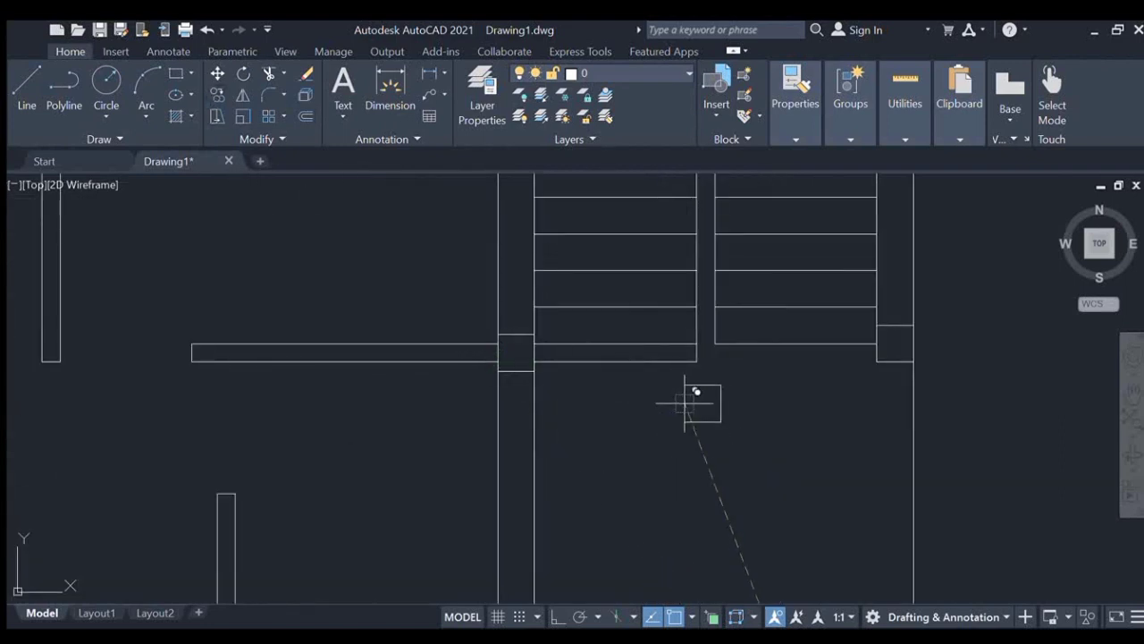
{"action": "scroll", "coordinate": [686, 402], "scroll_direction": "down", "scroll_amount": 3}
{"action": "scroll", "coordinate": [482, 295], "scroll_direction": "up", "scroll_amount": 4}
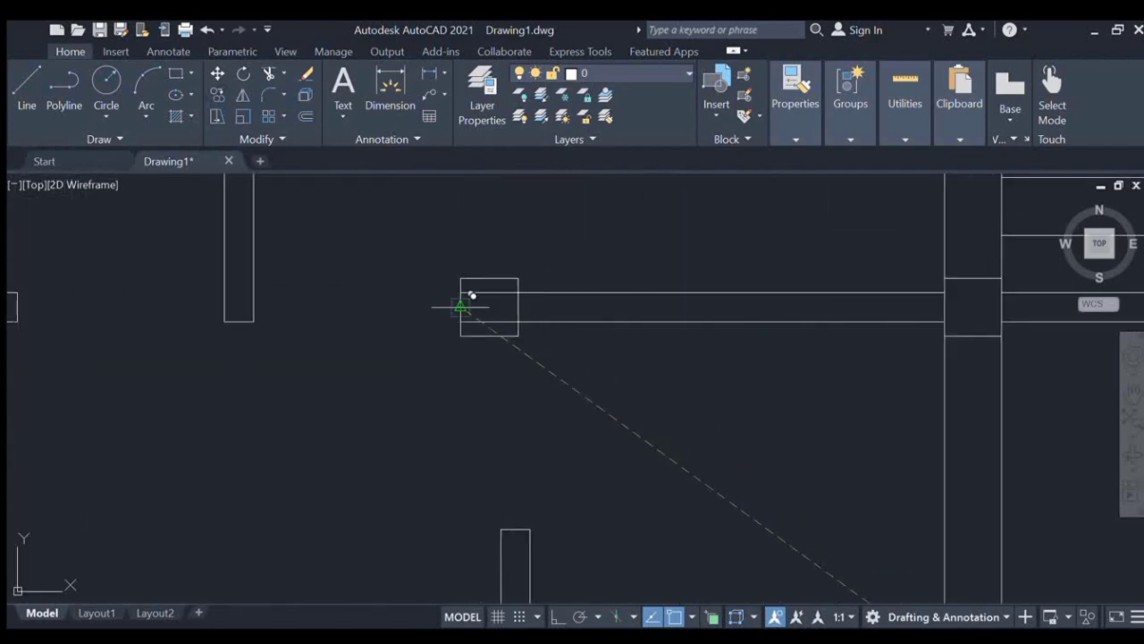
{"action": "middle_click_drag", "start_coordinate": [460, 307], "coordinate": [261, 270]}
{"action": "scroll", "coordinate": [261, 270], "scroll_direction": "down", "scroll_amount": 3}
{"action": "scroll", "coordinate": [319, 283], "scroll_direction": "up", "scroll_amount": 4}
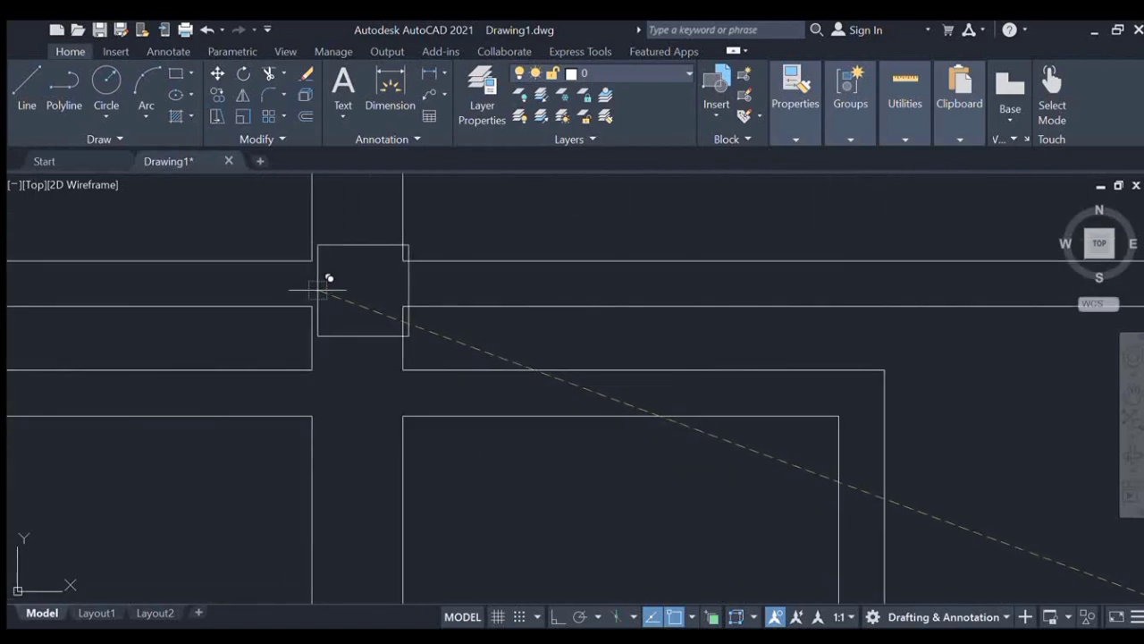
{"action": "key", "text": "Escape"}
{"action": "scroll", "coordinate": [322, 280], "scroll_direction": "down", "scroll_amount": 4}
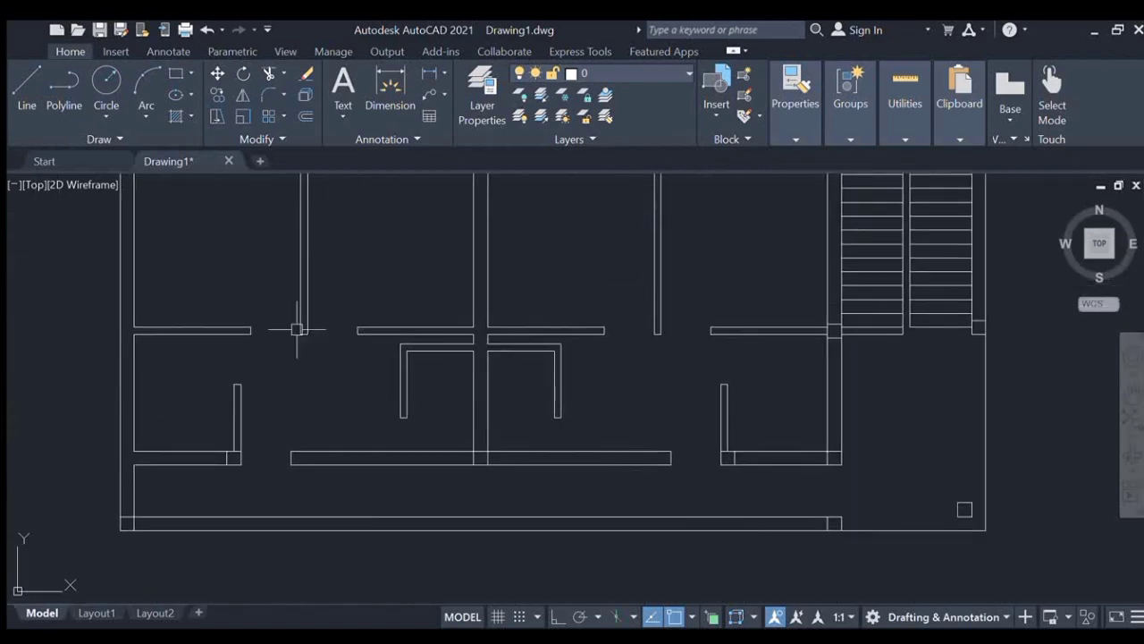
Draw short lines closing the horizontal partition's ends at the left outer wall and the central thick wall's left side
{"action": "middle_click_drag", "start_coordinate": [196, 342], "coordinate": [321, 361]}
{"action": "scroll", "coordinate": [278, 345], "scroll_direction": "up", "scroll_amount": 5}
{"action": "scroll", "coordinate": [219, 309], "scroll_direction": "down", "scroll_amount": 5}
{"action": "scroll", "coordinate": [226, 330], "scroll_direction": "up", "scroll_amount": 5}
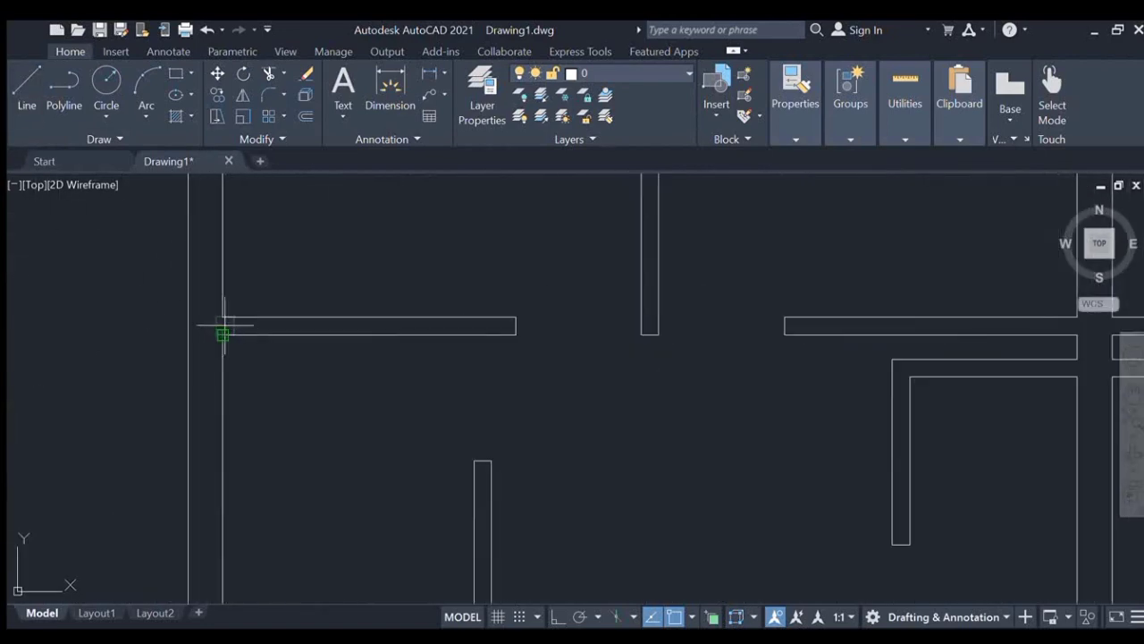
{"action": "left_click", "coordinate": [27, 85]}
{"action": "scroll", "coordinate": [599, 256], "scroll_direction": "down", "scroll_amount": 4}
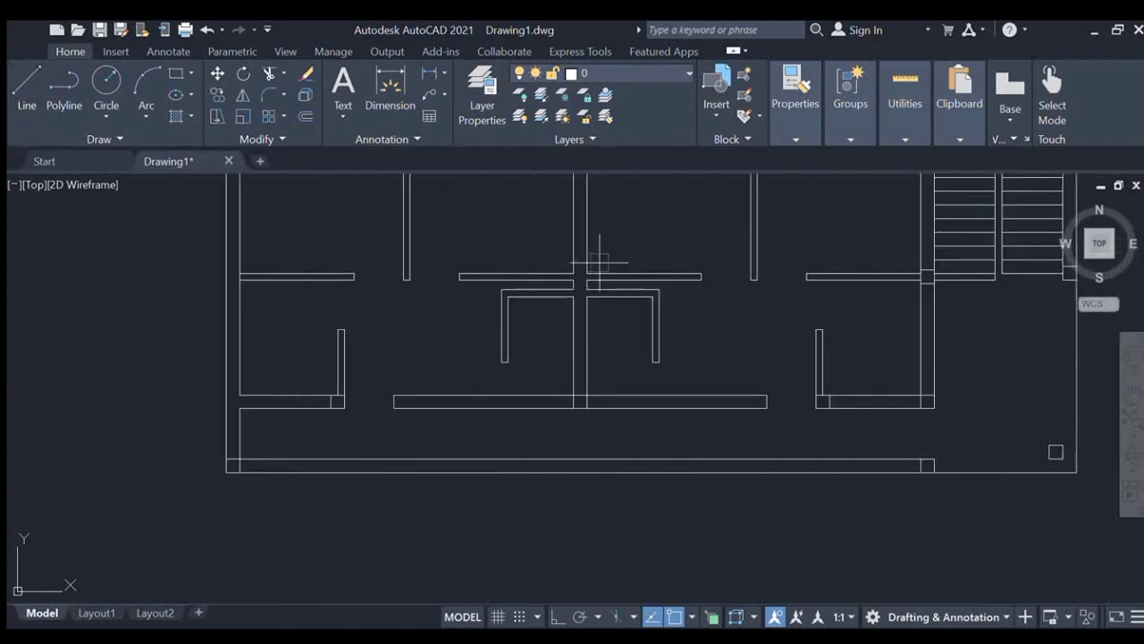
{"action": "scroll", "coordinate": [536, 306], "scroll_direction": "up", "scroll_amount": 4}
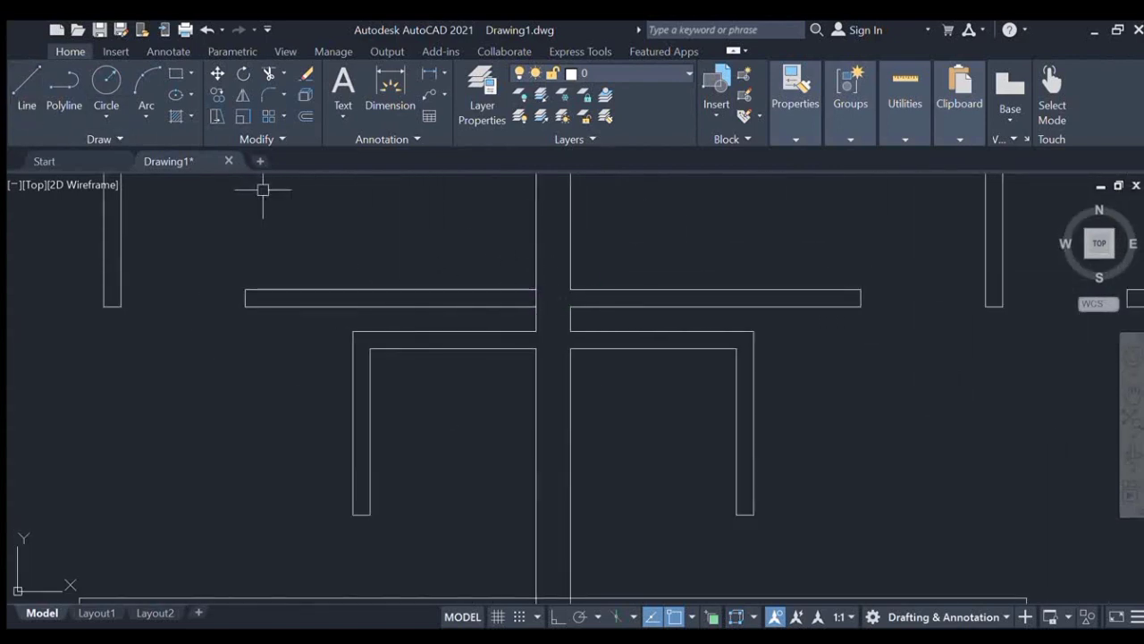
{"action": "scroll", "coordinate": [376, 209], "scroll_direction": "down", "scroll_amount": 4}
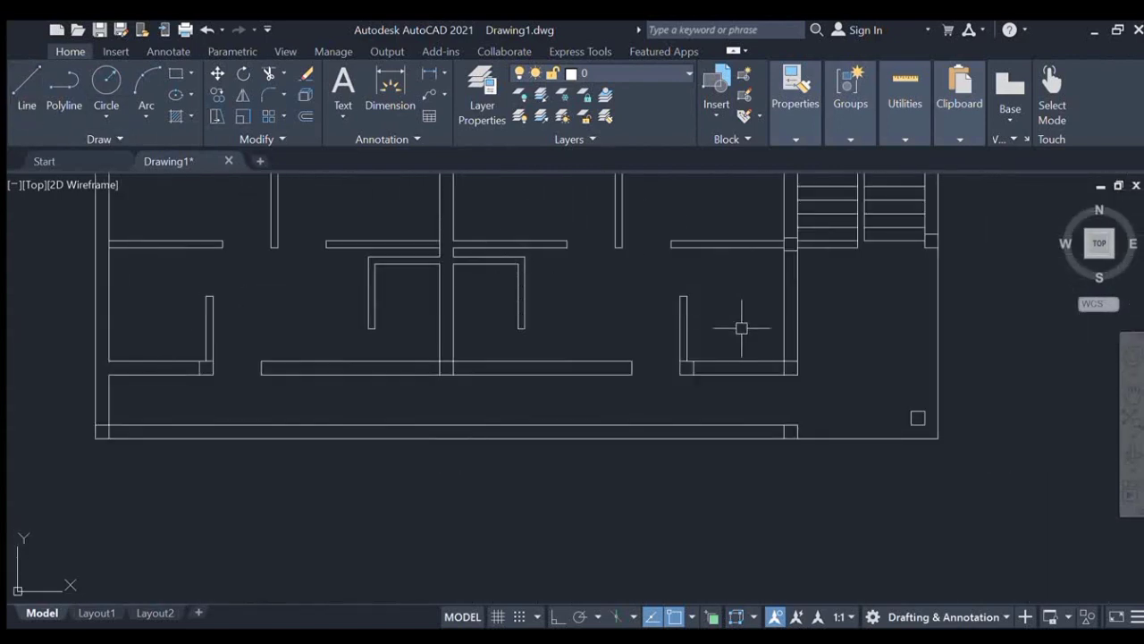
Copy the freestanding corner column onto the central thick wall and the left outer wall, both centred on the horizontal partition
{"action": "left_click", "coordinate": [912, 417]}
{"action": "scroll", "coordinate": [447, 230], "scroll_direction": "up", "scroll_amount": 5}
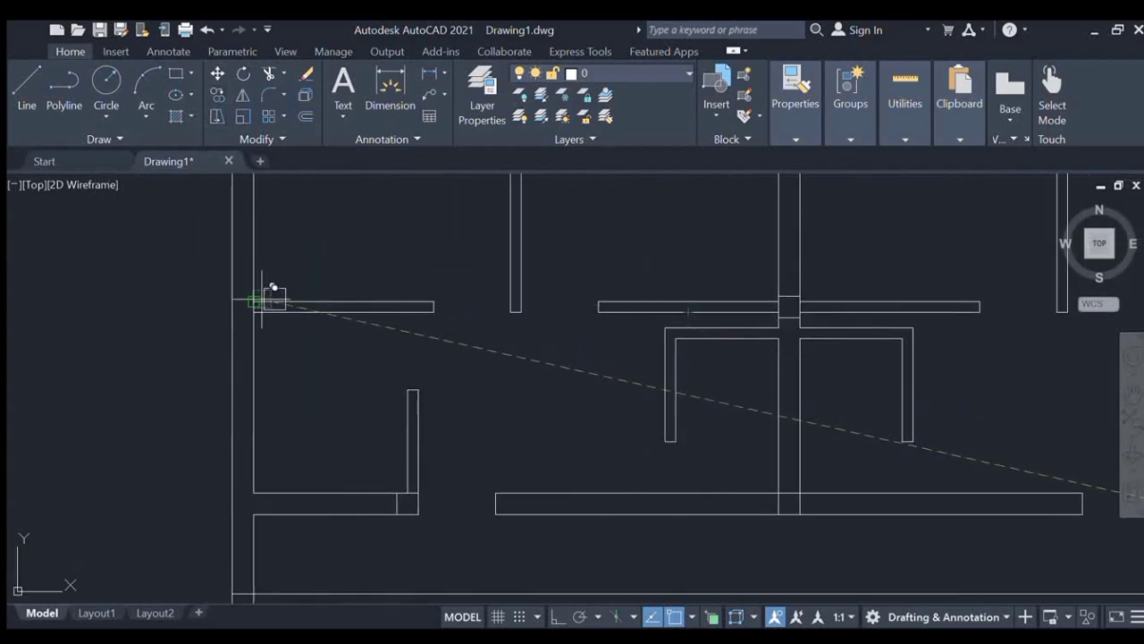
{"action": "scroll", "coordinate": [245, 304], "scroll_direction": "up", "scroll_amount": 3}
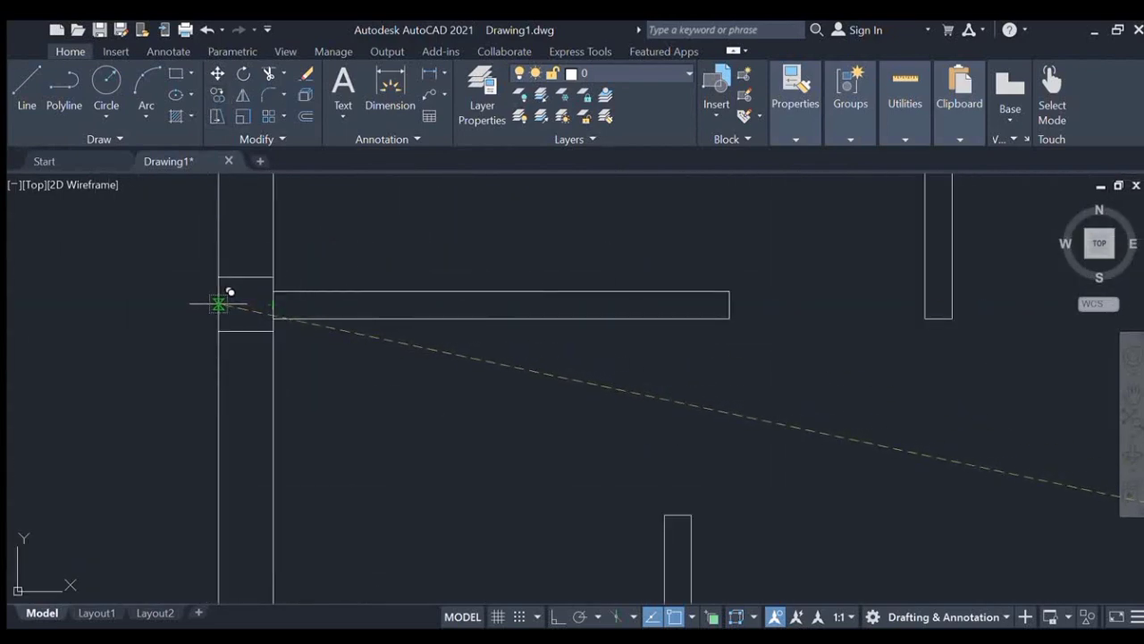
{"action": "key", "text": "Escape"}
Move the column at the left outer wall's partition junction so it sits flush within the wall's two faces
{"action": "left_click", "coordinate": [183, 256]}
{"action": "left_click", "coordinate": [293, 347]}
{"action": "left_click", "coordinate": [218, 73]}
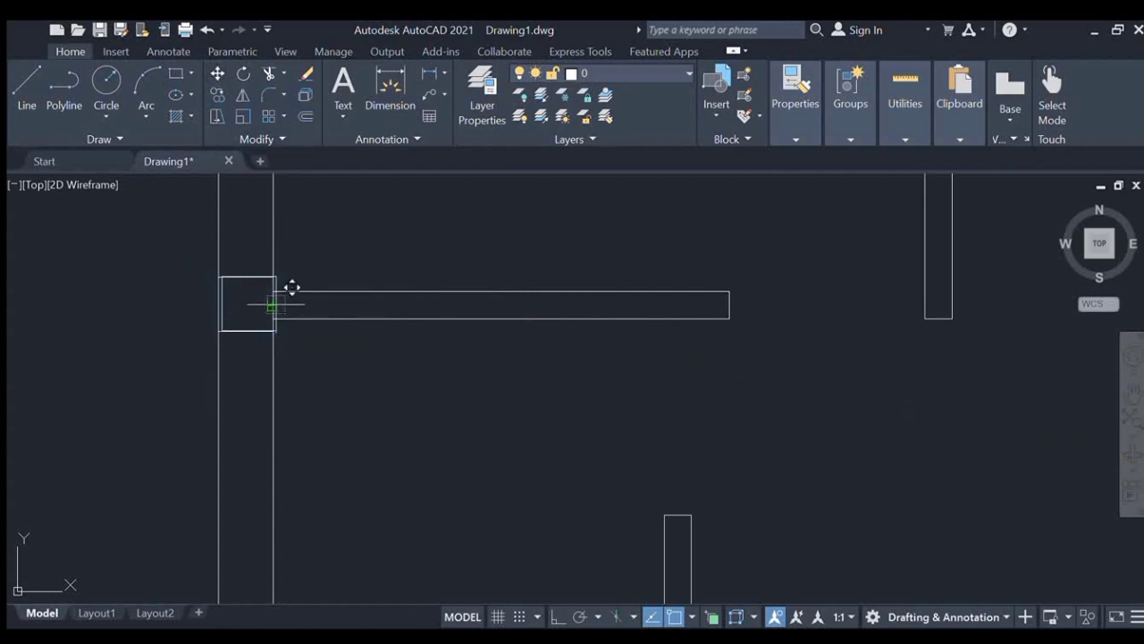
{"action": "scroll", "coordinate": [277, 305], "scroll_direction": "up", "scroll_amount": 3}
{"action": "scroll", "coordinate": [468, 286], "scroll_direction": "down", "scroll_amount": 5}
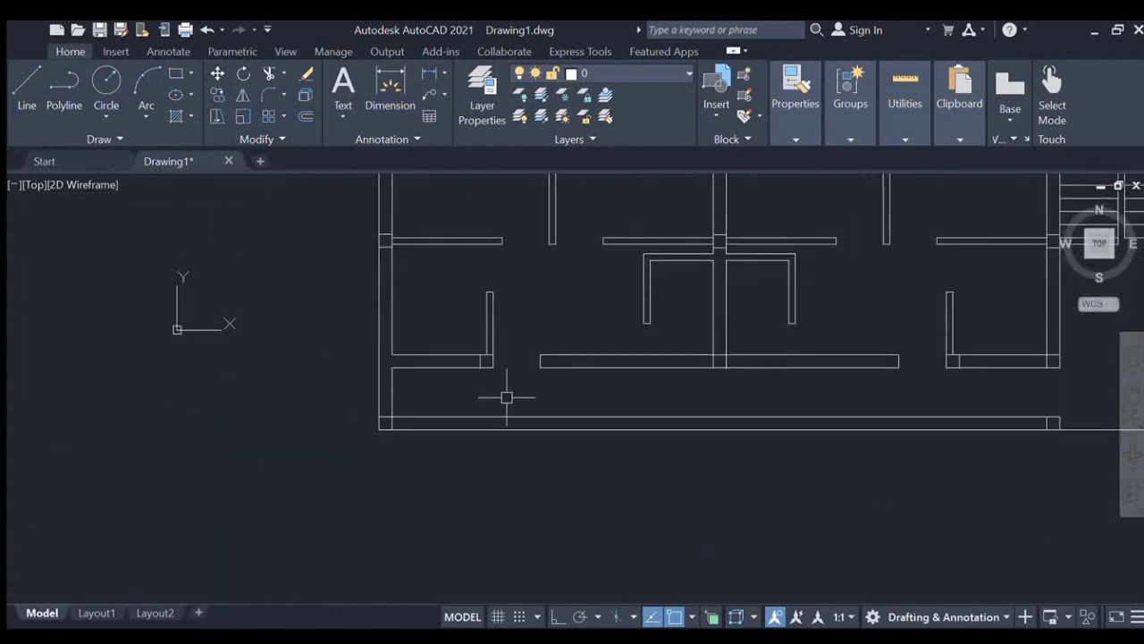
Draw short lines across the left outer wall continuing both edges of the lower-left wall to mark a square column
{"action": "scroll", "coordinate": [340, 352], "scroll_direction": "up", "scroll_amount": 3}
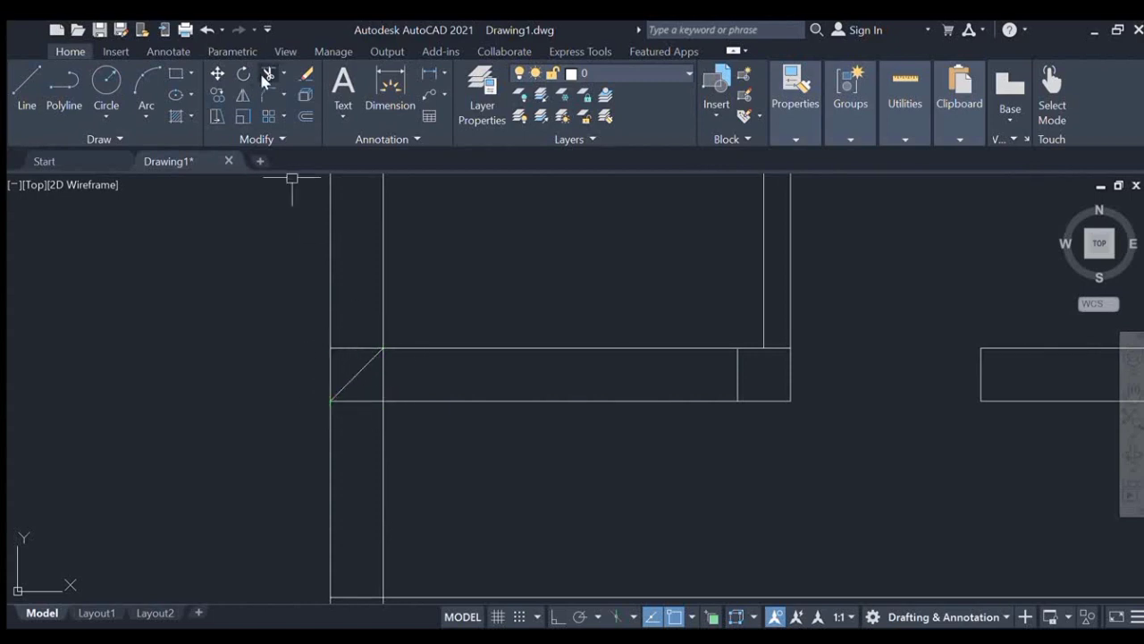
{"action": "scroll", "coordinate": [562, 402], "scroll_direction": "down", "scroll_amount": 5}
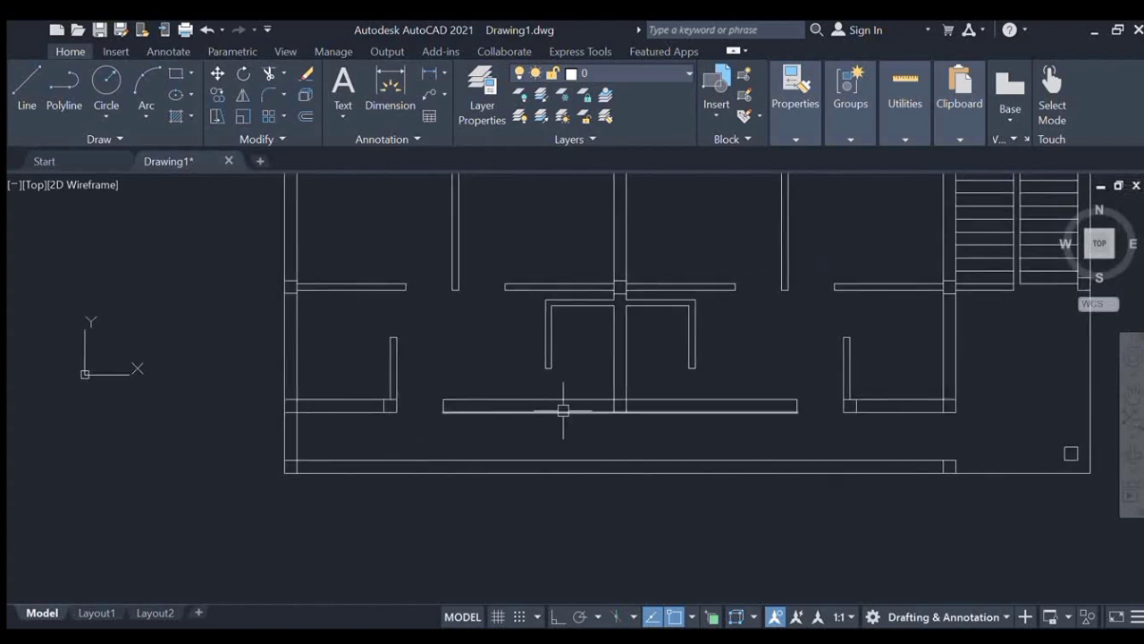
Add a line one wall thickness in from each end of the lower central wall to form square end columns
{"action": "scroll", "coordinate": [778, 388], "scroll_direction": "up", "scroll_amount": 3}
{"action": "scroll", "coordinate": [738, 402], "scroll_direction": "down", "scroll_amount": 3}
{"action": "middle_click_drag", "start_coordinate": [615, 367], "coordinate": [598, 402]}
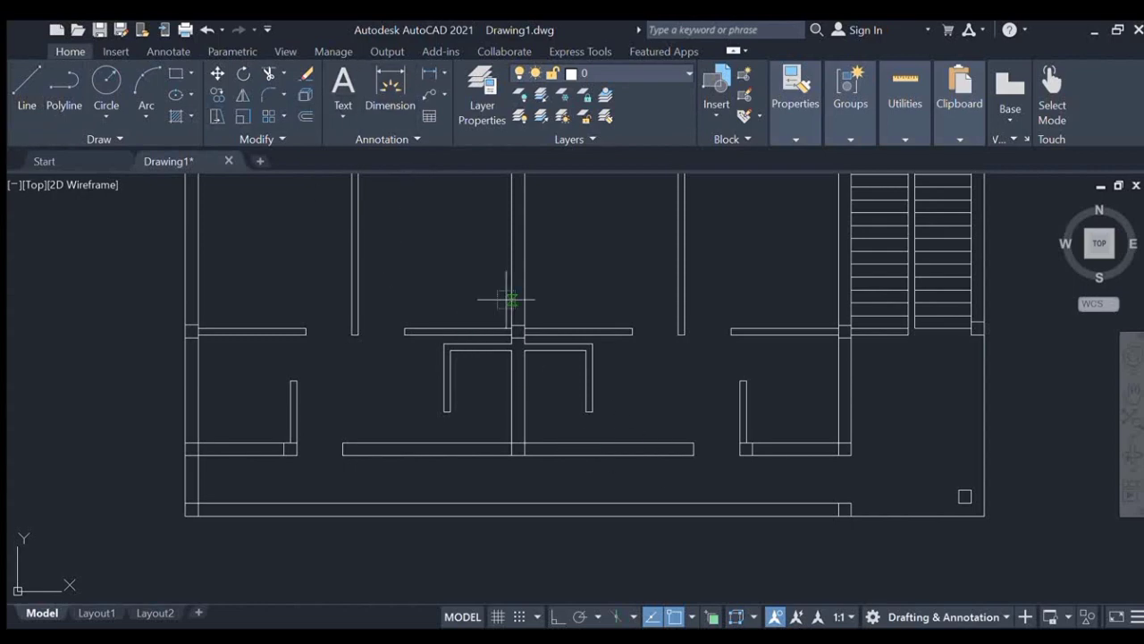
{"action": "scroll", "coordinate": [578, 420], "scroll_direction": "up", "scroll_amount": 3}
{"action": "scroll", "coordinate": [626, 447], "scroll_direction": "down", "scroll_amount": 5}
{"action": "scroll", "coordinate": [399, 471], "scroll_direction": "up", "scroll_amount": 6}
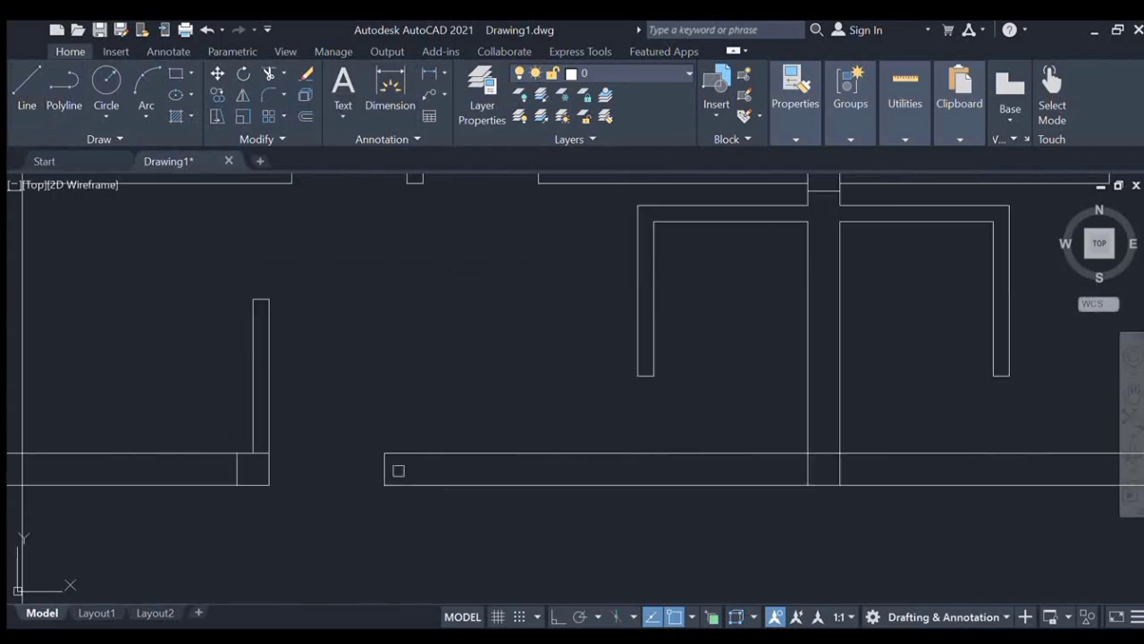
{"action": "scroll", "coordinate": [590, 402], "scroll_direction": "down", "scroll_amount": 6}
{"action": "scroll", "coordinate": [598, 376], "scroll_direction": "up", "scroll_amount": 3}
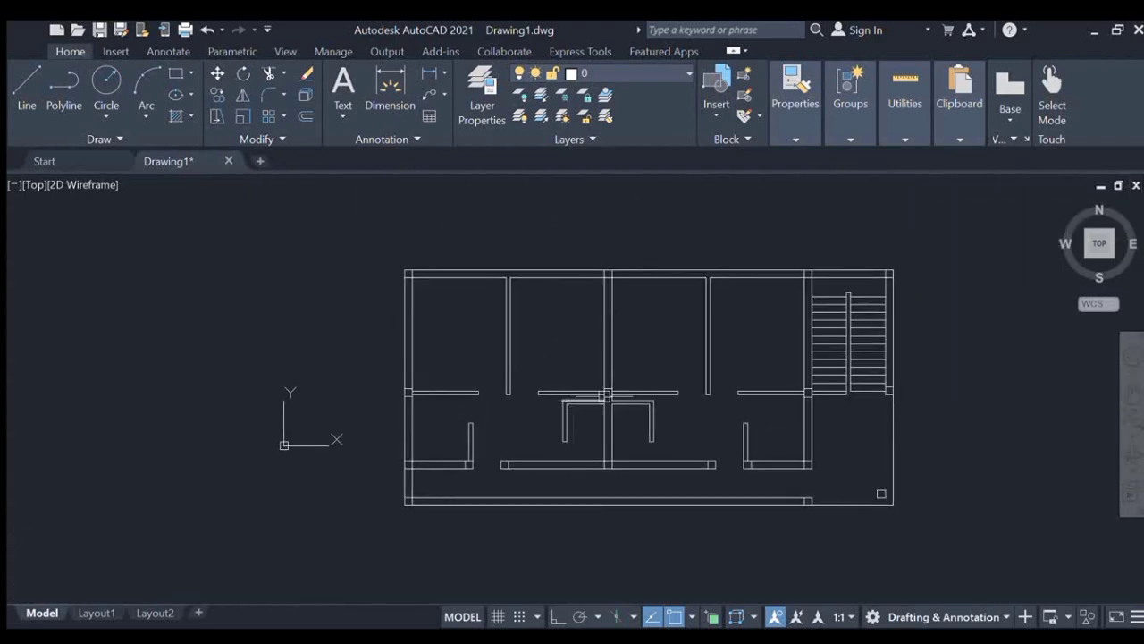
Copy the freestanding corner column onto the lower ends of both thin vertical partitions
{"action": "left_click", "coordinate": [881, 493]}
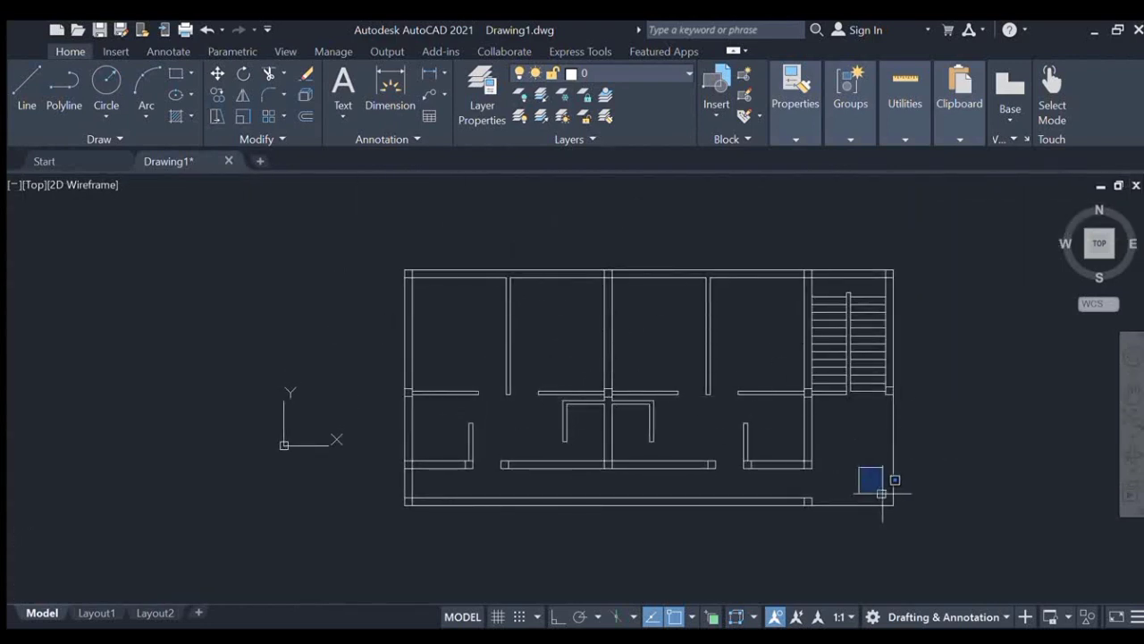
{"action": "scroll", "coordinate": [808, 421], "scroll_direction": "up", "scroll_amount": 3}
{"action": "scroll", "coordinate": [685, 408], "scroll_direction": "down", "scroll_amount": 3}
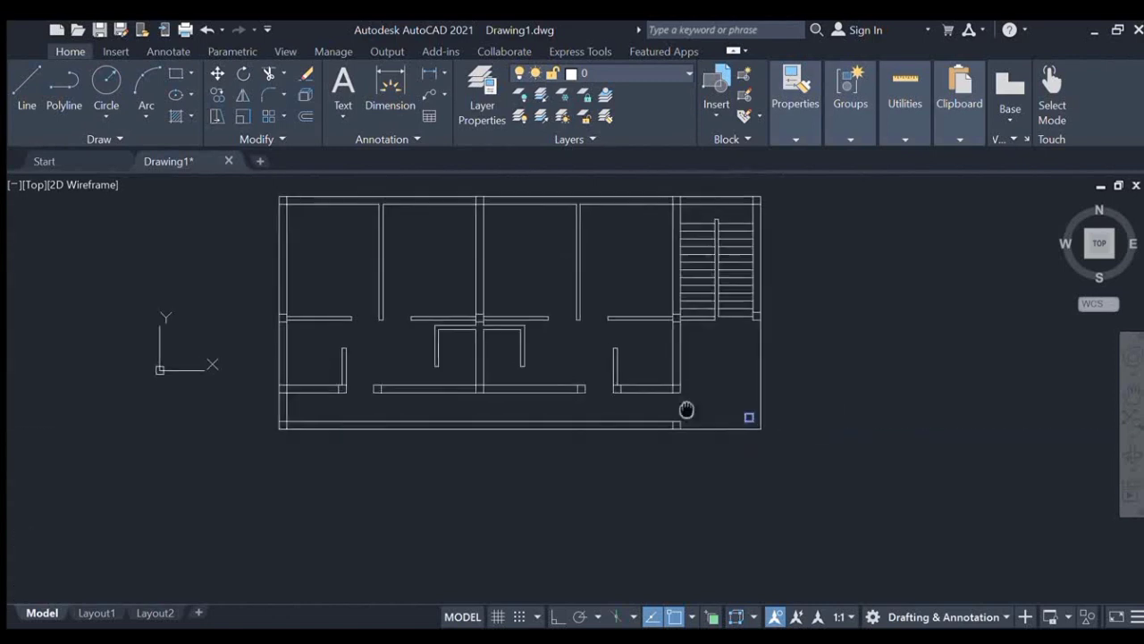
{"action": "scroll", "coordinate": [613, 414], "scroll_direction": "up", "scroll_amount": 6}
{"action": "scroll", "coordinate": [635, 369], "scroll_direction": "down", "scroll_amount": 6}
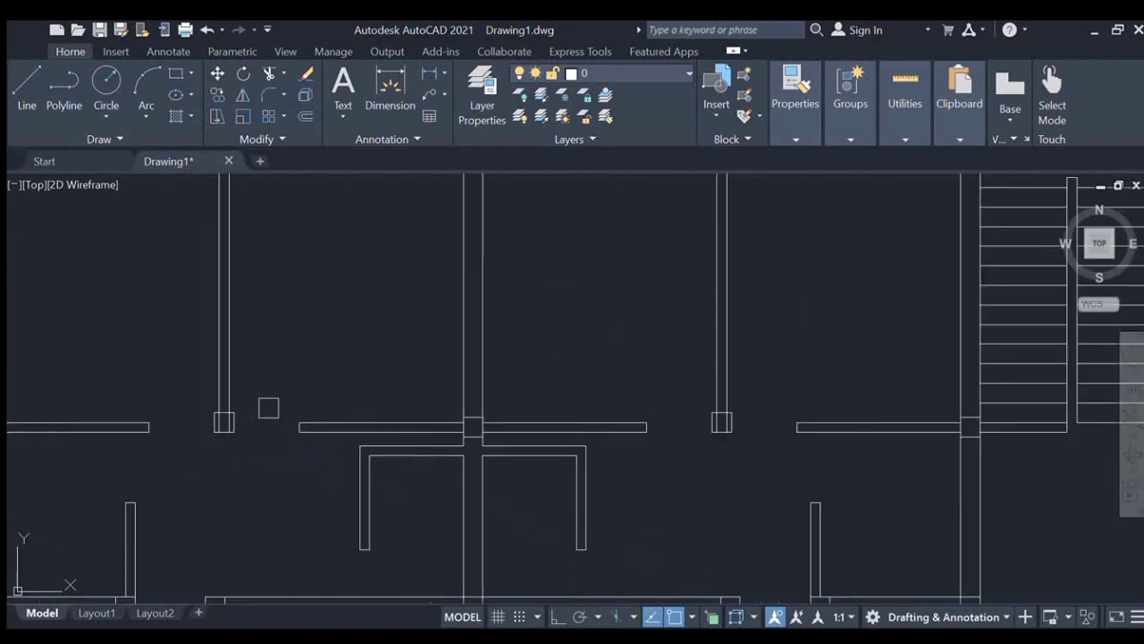
{"action": "key", "text": "Escape"}
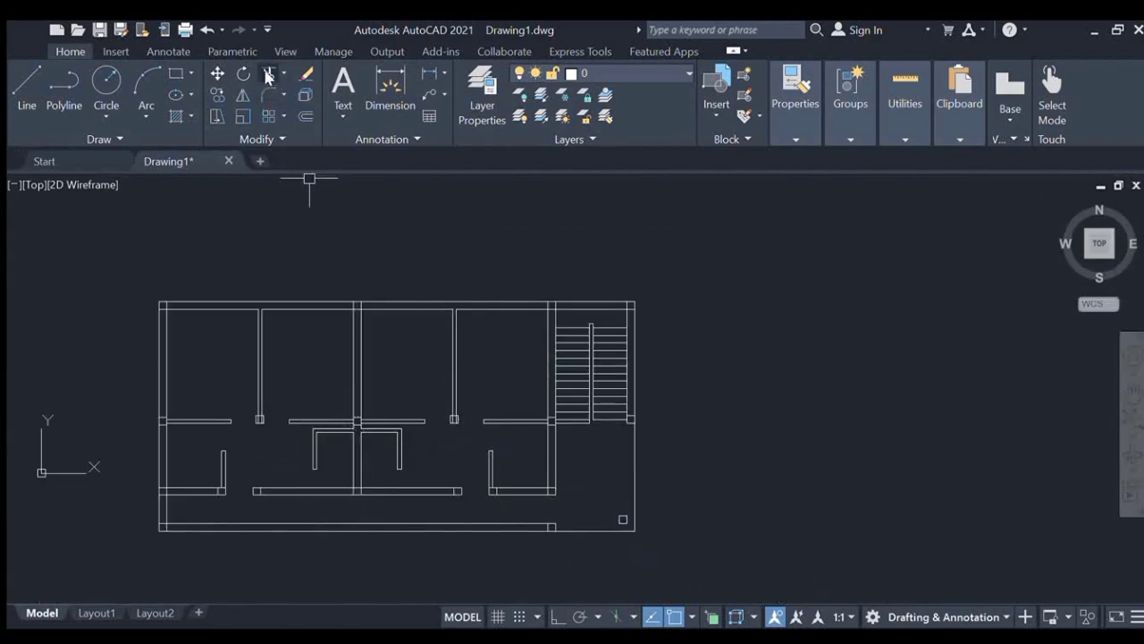
Trim the thin partition lines inside the columns at the lower ends of both vertical partitions
{"action": "scroll", "coordinate": [179, 384], "scroll_direction": "up", "scroll_amount": 5}
{"action": "scroll", "coordinate": [766, 409], "scroll_direction": "down", "scroll_amount": 3}
{"action": "scroll", "coordinate": [778, 417], "scroll_direction": "up", "scroll_amount": 3}
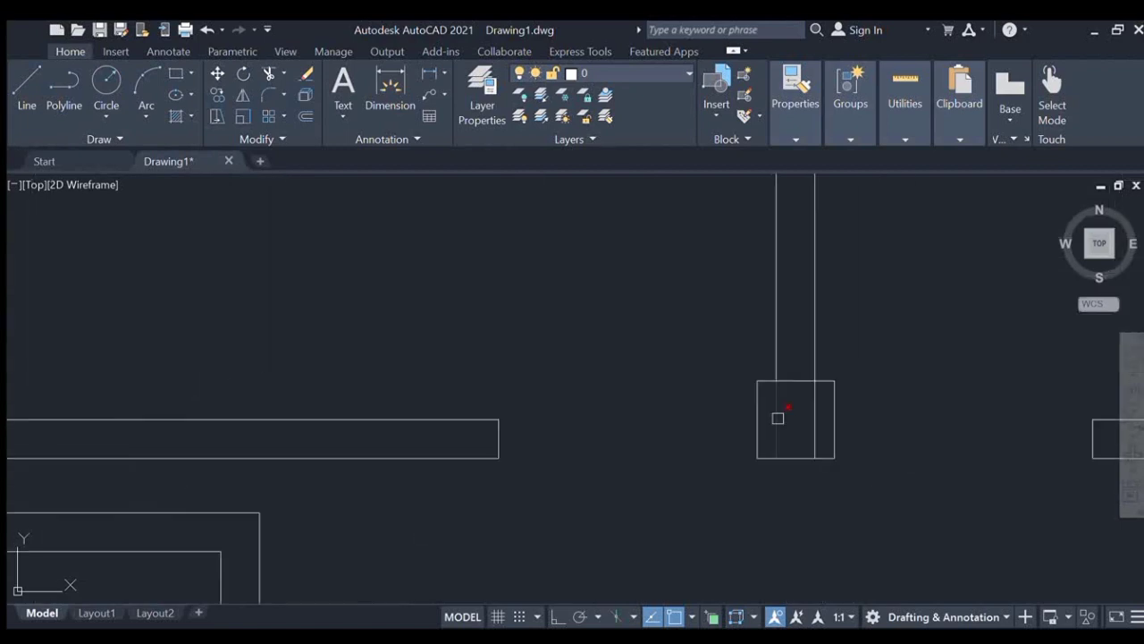
{"action": "scroll", "coordinate": [881, 204], "scroll_direction": "down", "scroll_amount": 5}
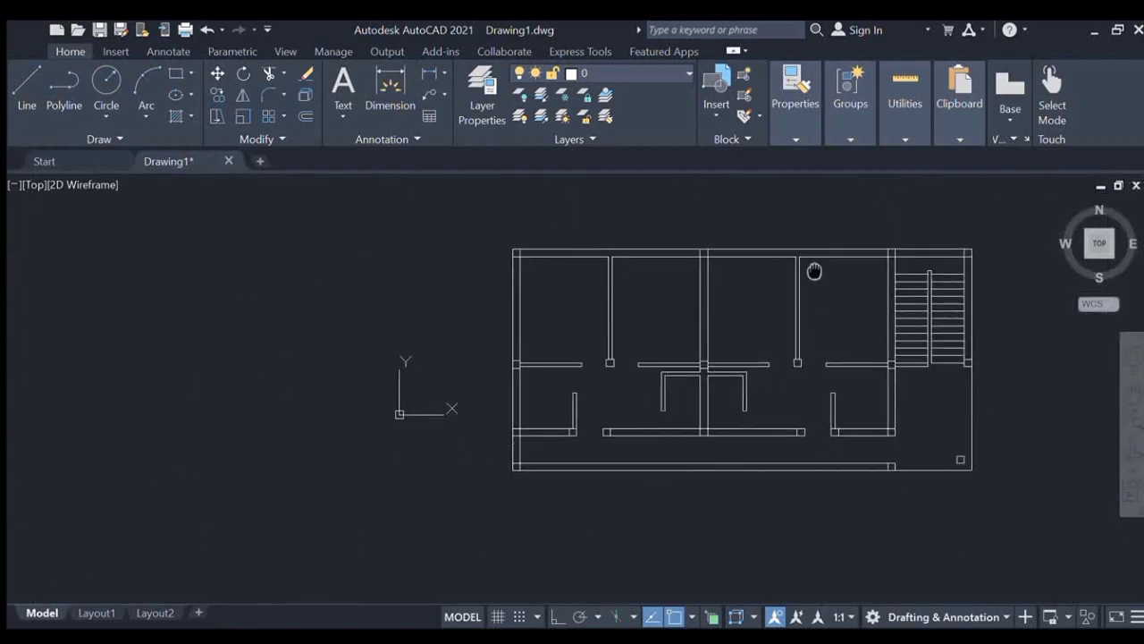
{"action": "scroll", "coordinate": [632, 378], "scroll_direction": "up", "scroll_amount": 6}
{"action": "middle_click_drag", "start_coordinate": [632, 378], "coordinate": [612, 423]}
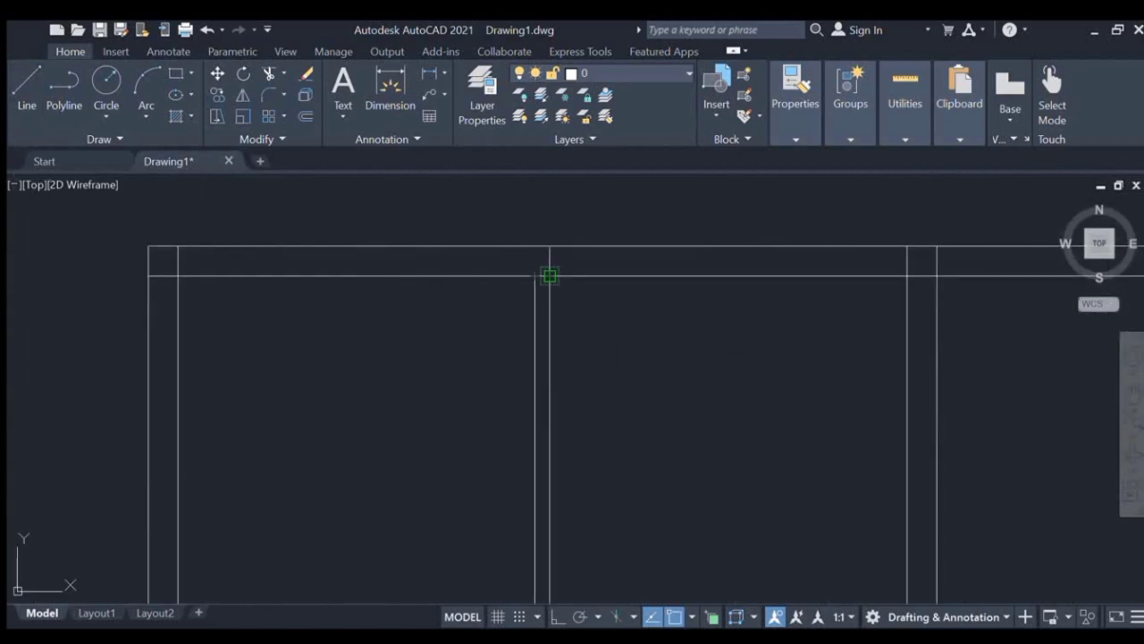
{"action": "scroll", "coordinate": [899, 281], "scroll_direction": "down", "scroll_amount": 3}
{"action": "scroll", "coordinate": [851, 292], "scroll_direction": "up", "scroll_amount": 4}
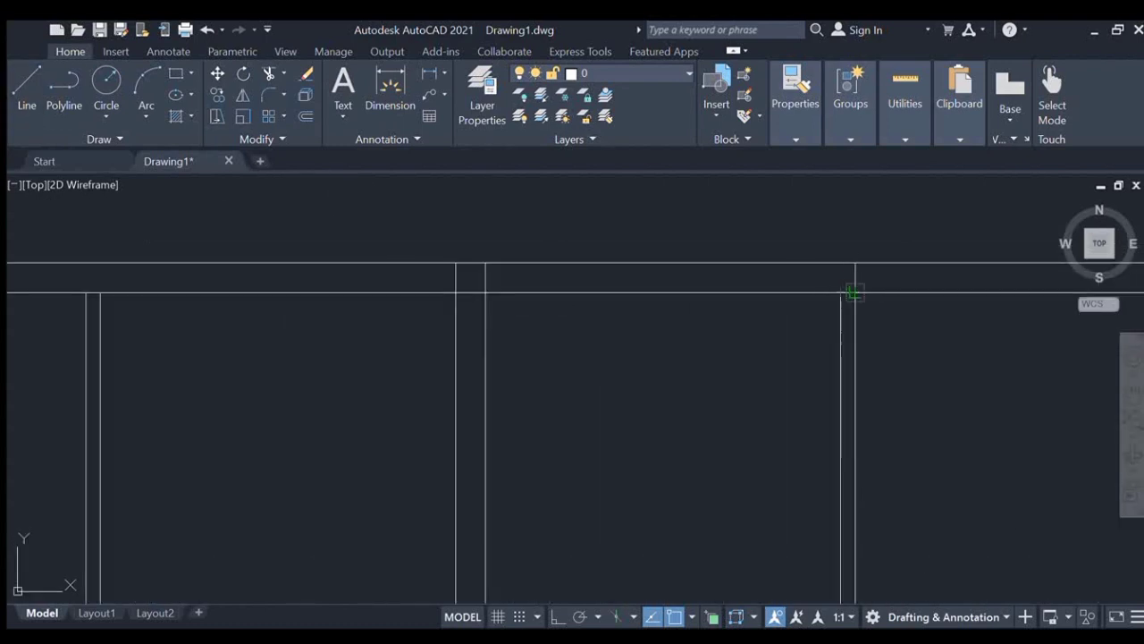
{"action": "scroll", "coordinate": [854, 292], "scroll_direction": "down", "scroll_amount": 5}
Copy the freestanding column by its lower edge midpoint into the top outer wall above both thin vertical partitions
{"action": "scroll", "coordinate": [850, 477], "scroll_direction": "up", "scroll_amount": 2}
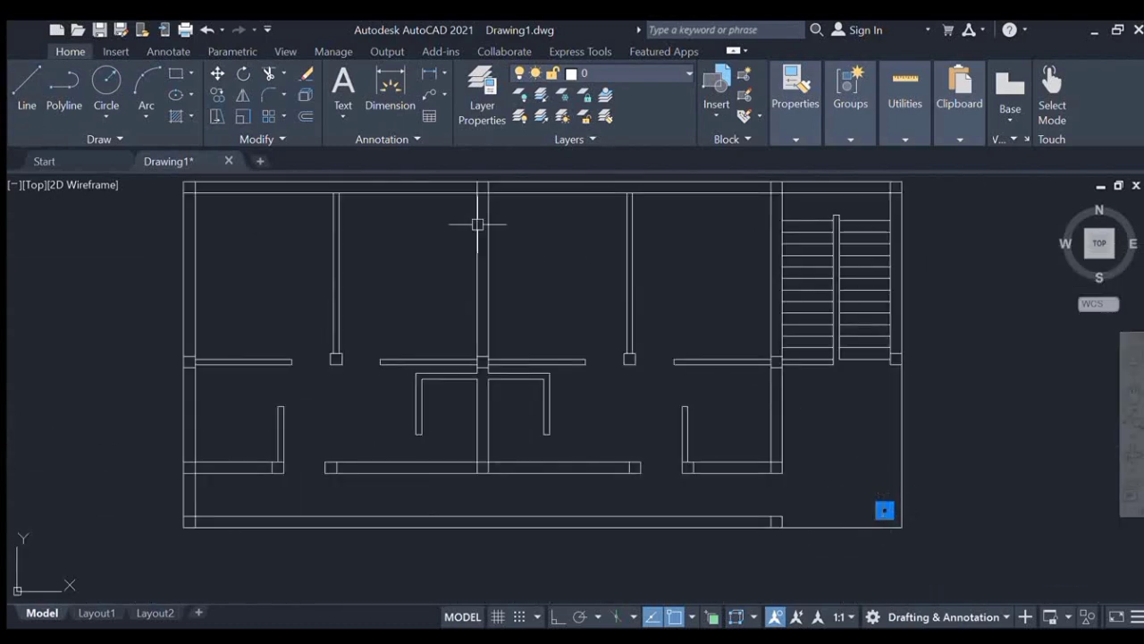
{"action": "left_click", "coordinate": [217, 95]}
{"action": "scroll", "coordinate": [632, 188], "scroll_direction": "up", "scroll_amount": 4}
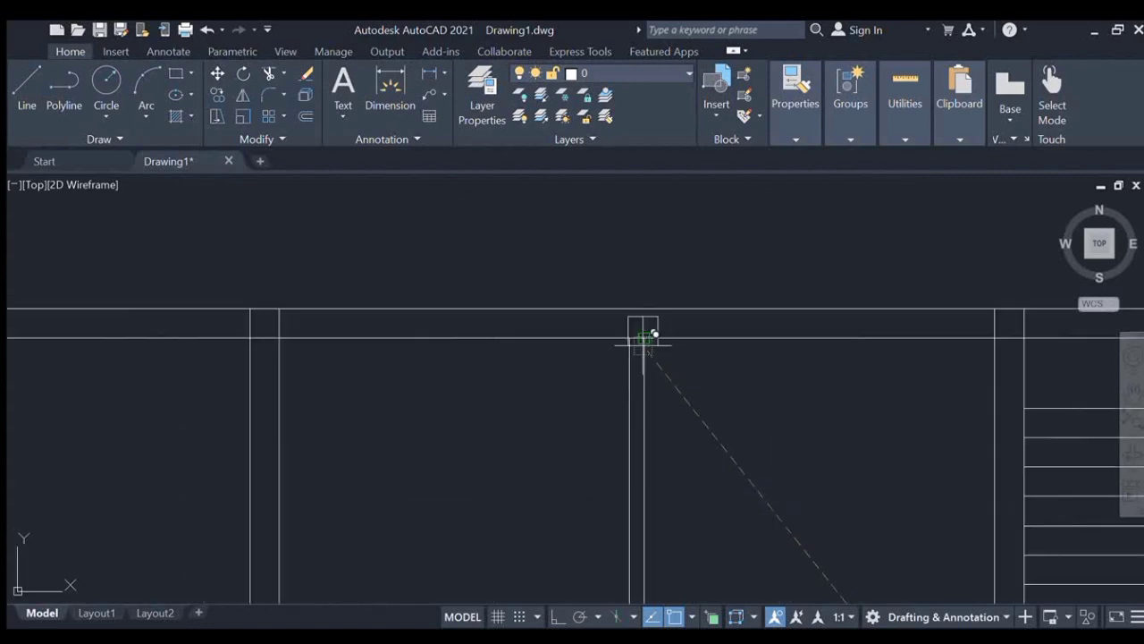
{"action": "middle_click_drag", "start_coordinate": [278, 320], "coordinate": [396, 311]}
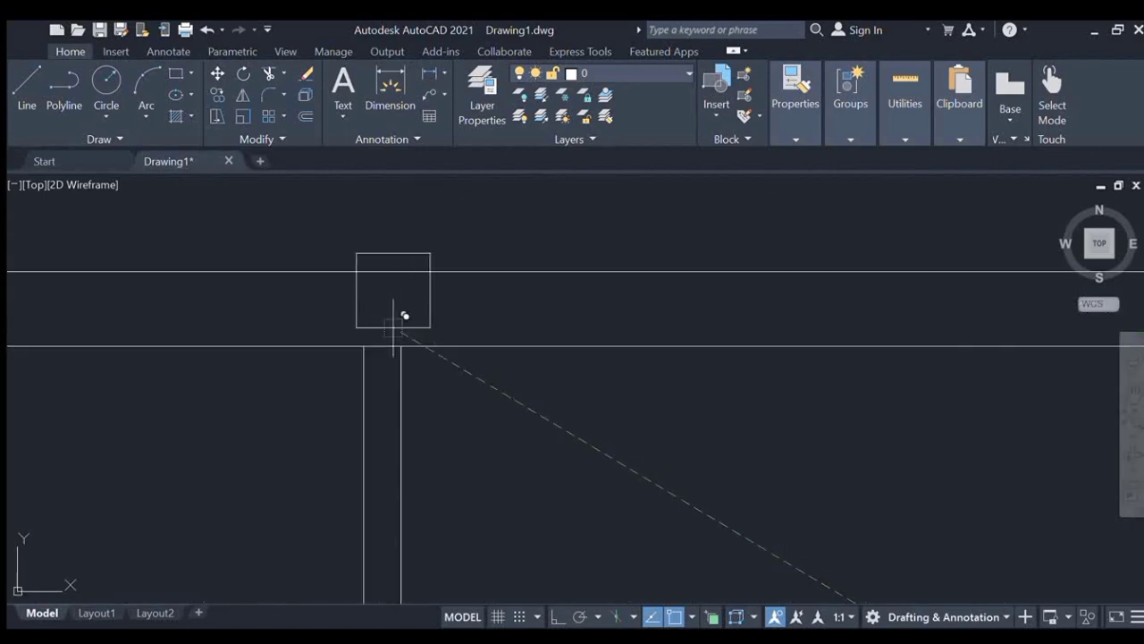
{"action": "scroll", "coordinate": [572, 296], "scroll_direction": "down", "scroll_amount": 5}
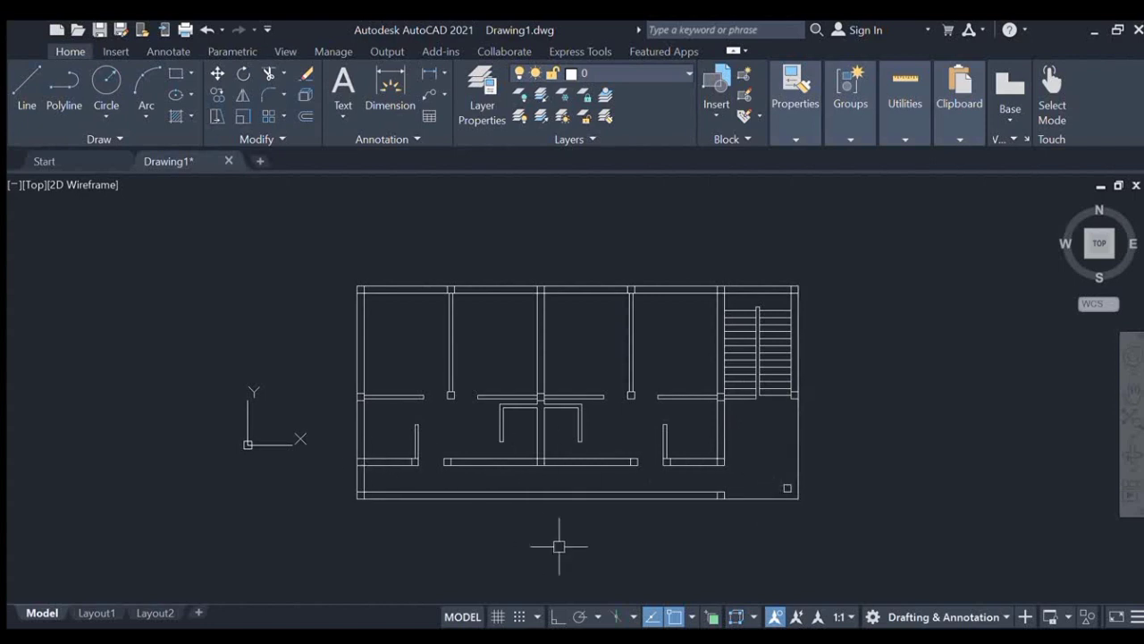
Extend both lines of the central thick wall down to the outer line of the bottom outer wall
{"action": "left_click", "coordinate": [284, 72]}
{"action": "left_click", "coordinate": [267, 105]}
{"action": "scroll", "coordinate": [550, 453], "scroll_direction": "up", "scroll_amount": 5}
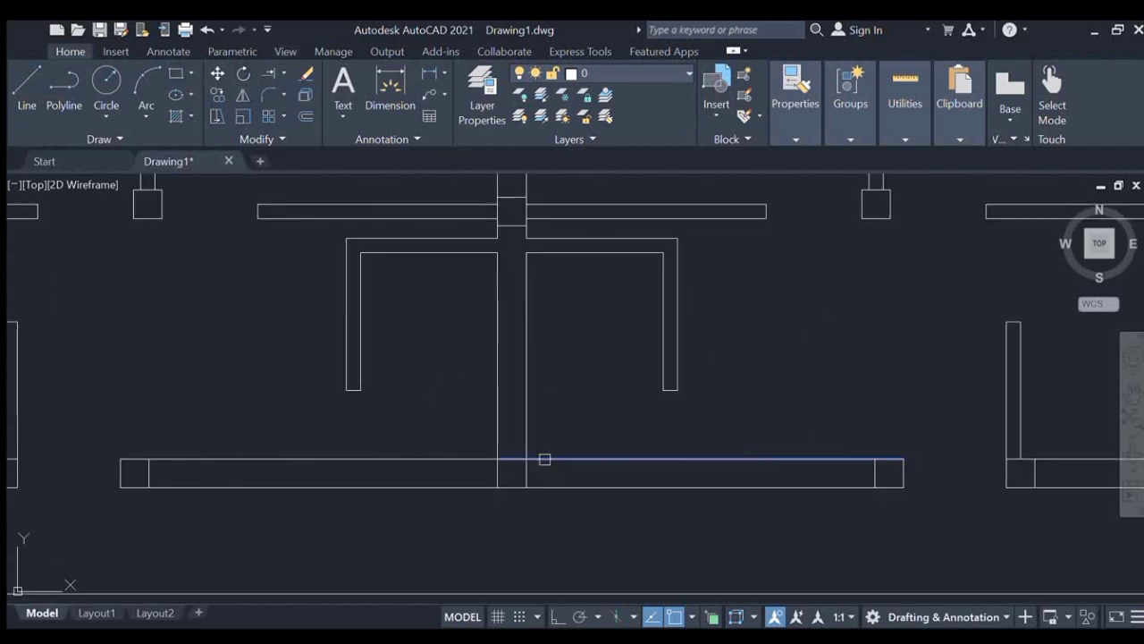
{"action": "left_click", "coordinate": [518, 476]}
{"action": "left_click", "coordinate": [547, 477]}
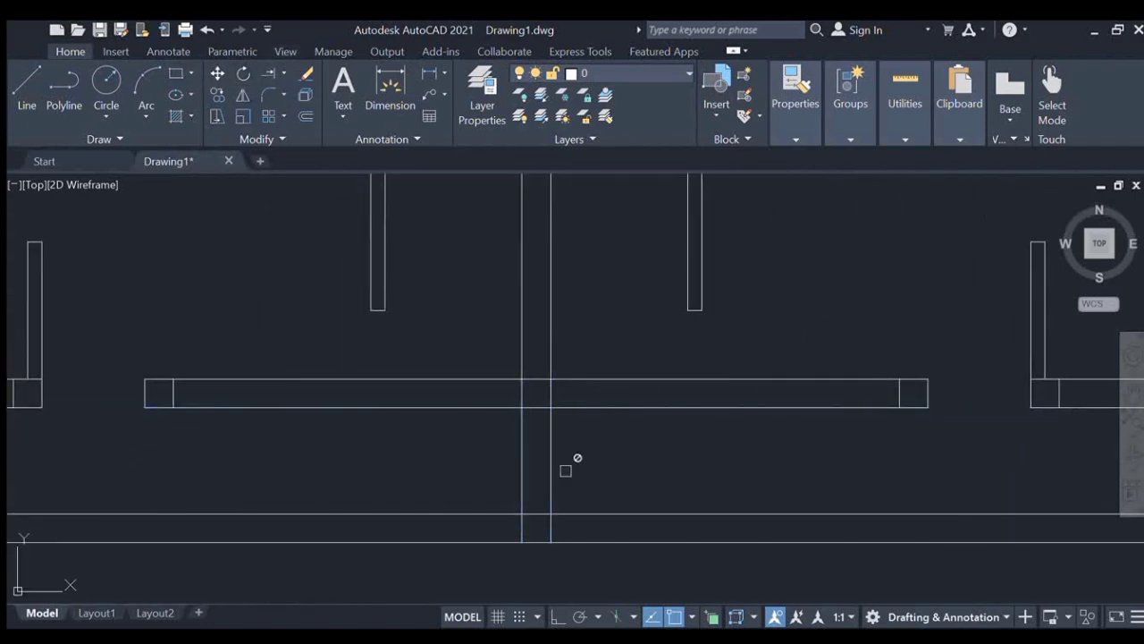
{"action": "key", "text": "Escape"}
Trim the central wall lines between the lower central wall and the bottom outer wall, keeping the column sides
{"action": "left_click", "coordinate": [284, 72]}
{"action": "left_click", "coordinate": [278, 98]}
{"action": "left_click_drag", "start_coordinate": [483, 502], "coordinate": [621, 463]}
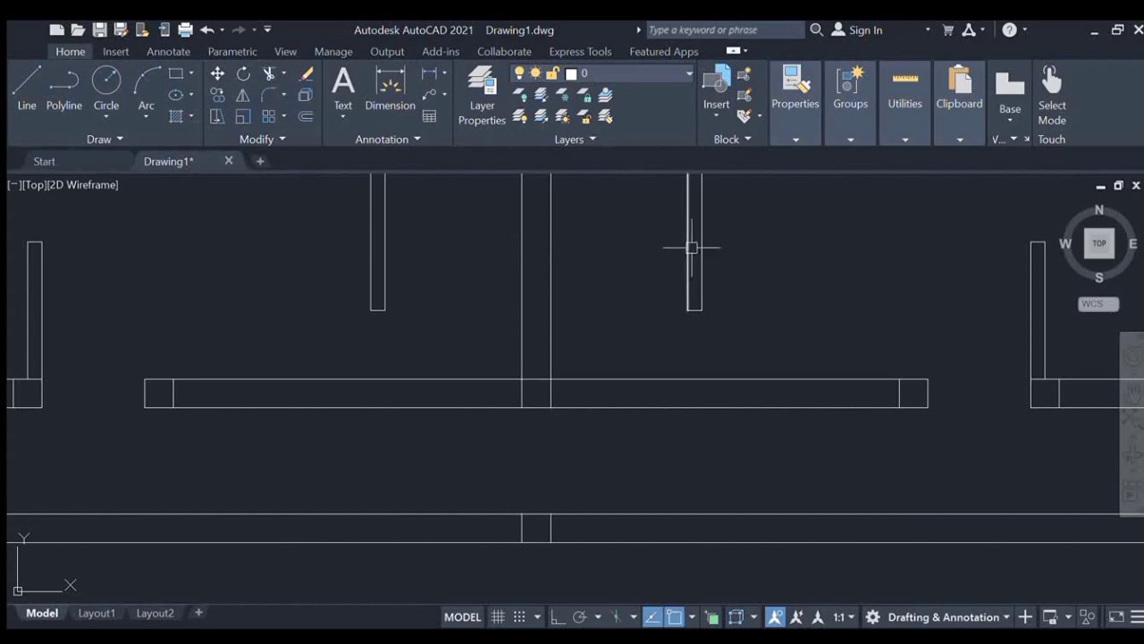
Fill the columns along the lower walls and bottom outer wall, plus the freestanding corner column, with a solid red hatch
{"action": "scroll", "coordinate": [691, 247], "scroll_direction": "down", "scroll_amount": 5}
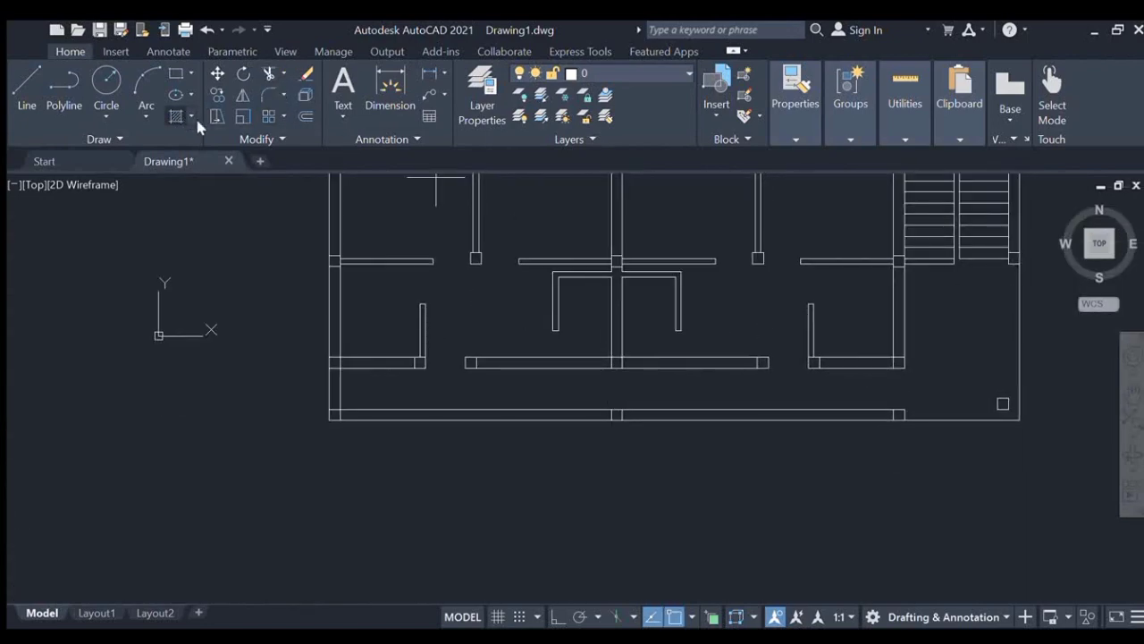
{"action": "left_click", "coordinate": [176, 116]}
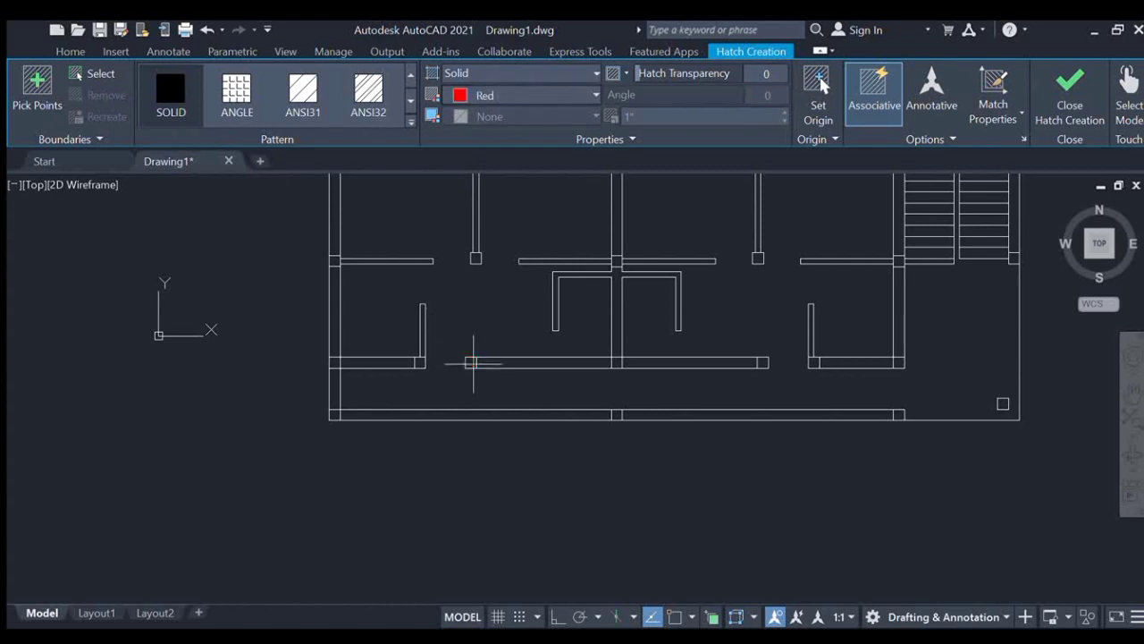
{"action": "left_click", "coordinate": [471, 362]}
{"action": "left_click", "coordinate": [420, 362]}
{"action": "left_click", "coordinate": [334, 362]}
{"action": "left_click", "coordinate": [334, 414]}
{"action": "left_click", "coordinate": [617, 414]}
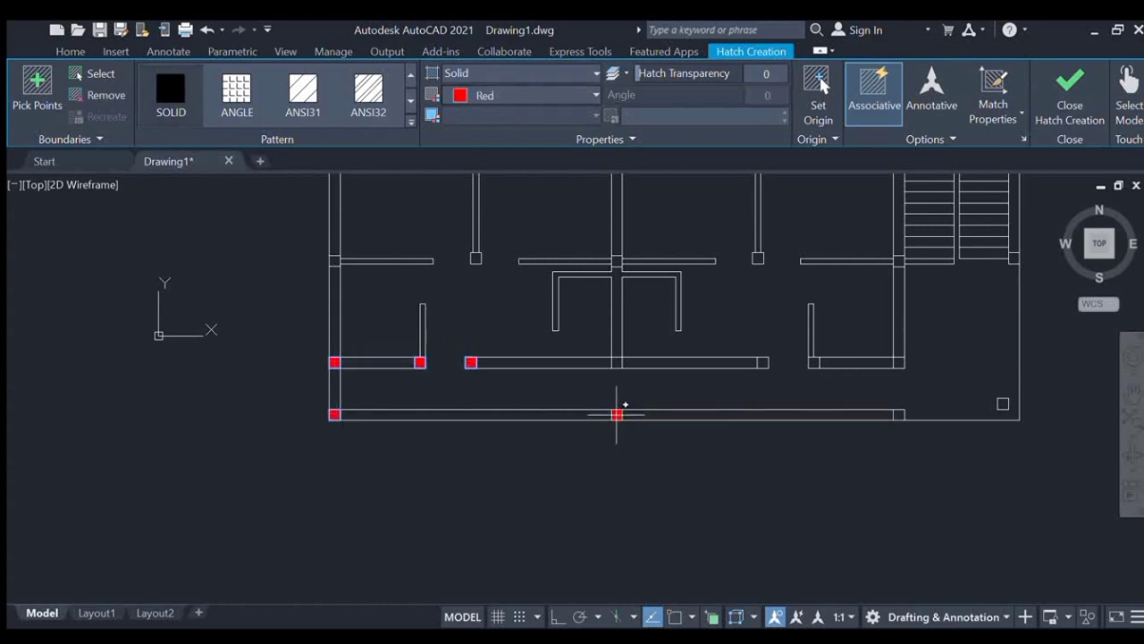
{"action": "left_click", "coordinate": [899, 414]}
{"action": "left_click", "coordinate": [1003, 403]}
{"action": "left_click", "coordinate": [899, 362]}
{"action": "left_click", "coordinate": [814, 362]}
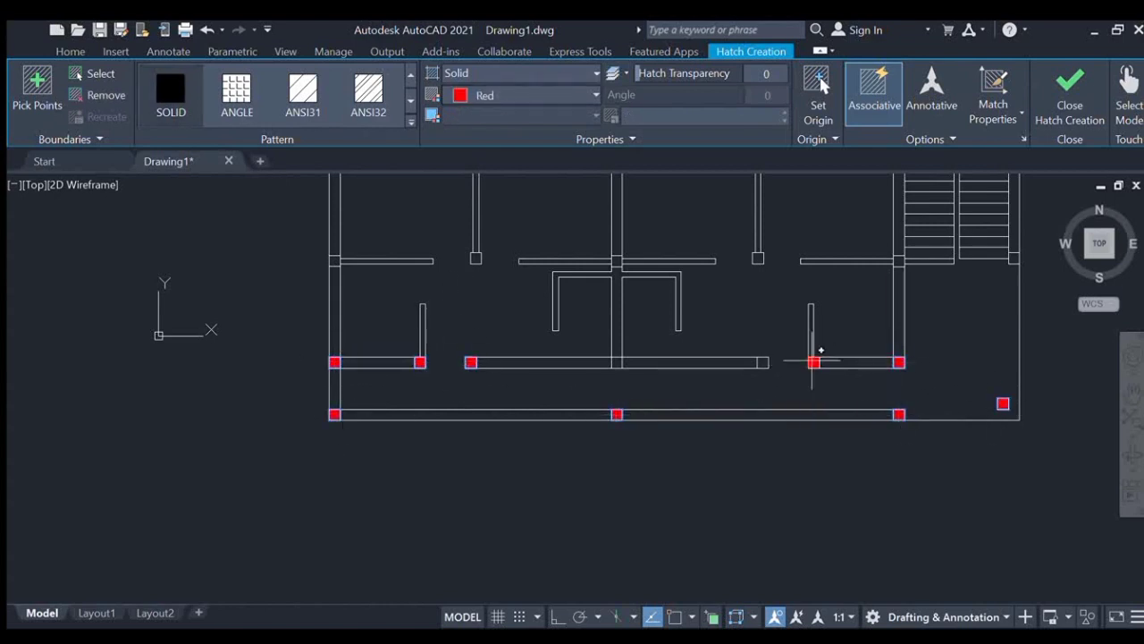
{"action": "left_click", "coordinate": [762, 362]}
{"action": "left_click", "coordinate": [616, 362]}
Add the columns along the middle partition row, including the right stairwell column, to the solid red hatch
{"action": "left_click", "coordinate": [617, 261]}
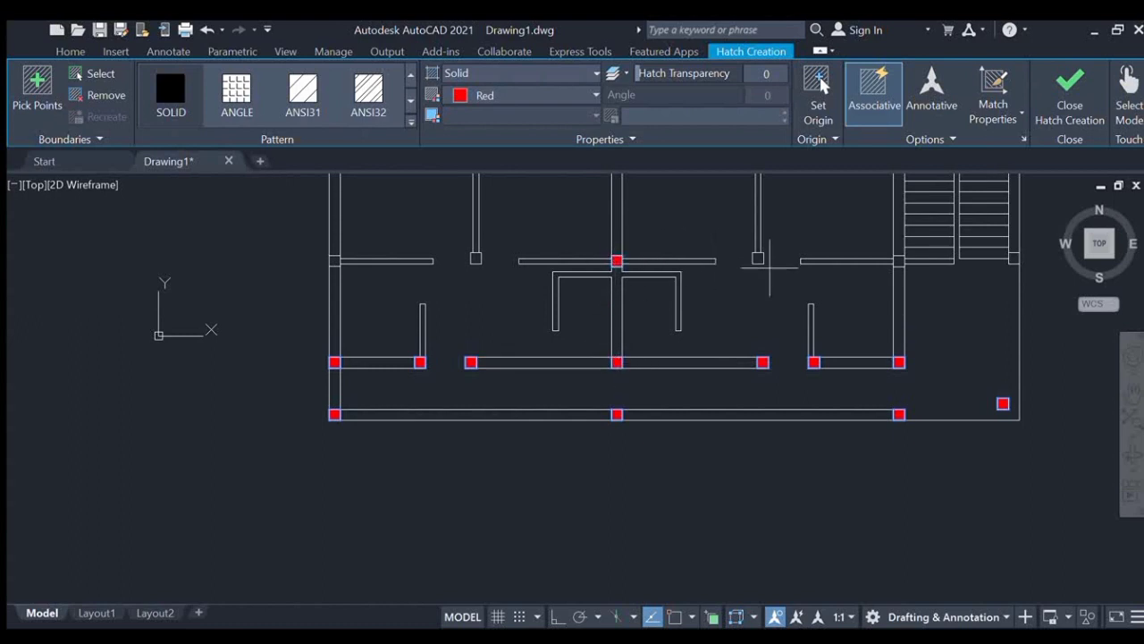
{"action": "left_click", "coordinate": [758, 258]}
{"action": "left_click", "coordinate": [899, 261]}
{"action": "left_click", "coordinate": [1013, 259]}
{"action": "left_click", "coordinate": [475, 258]}
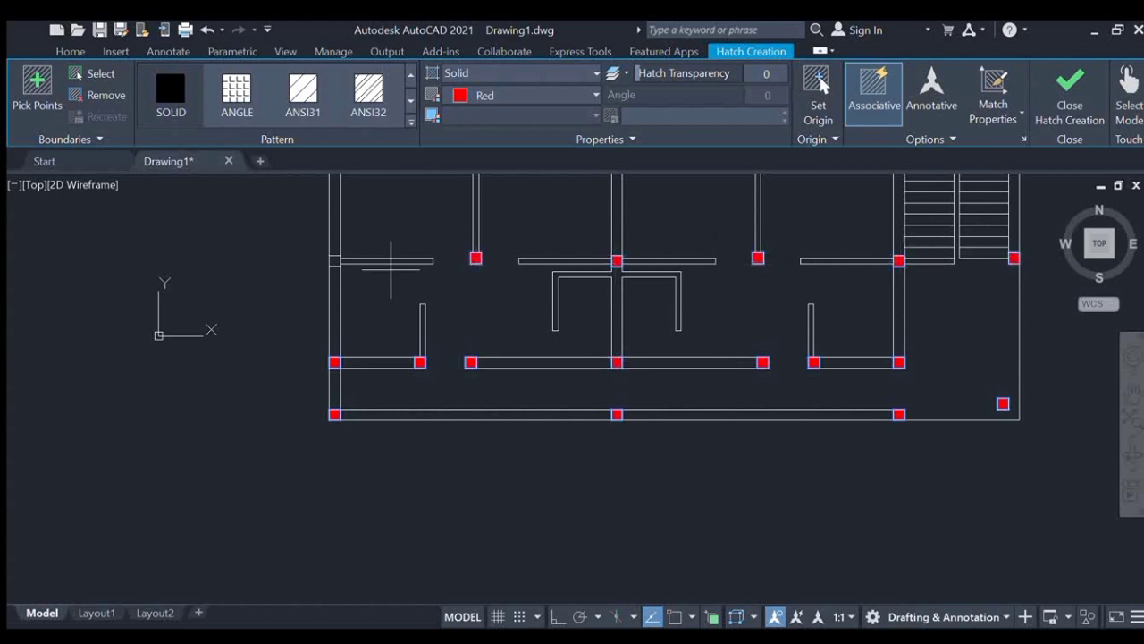
Add all columns along the top outer wall to the solid red hatch and finish hatching
{"action": "scroll", "coordinate": [873, 238], "scroll_direction": "down", "scroll_amount": 2}
{"action": "scroll", "coordinate": [881, 259], "scroll_direction": "up", "scroll_amount": 5}
{"action": "left_click", "coordinate": [882, 265]}
{"action": "left_click", "coordinate": [699, 265]}
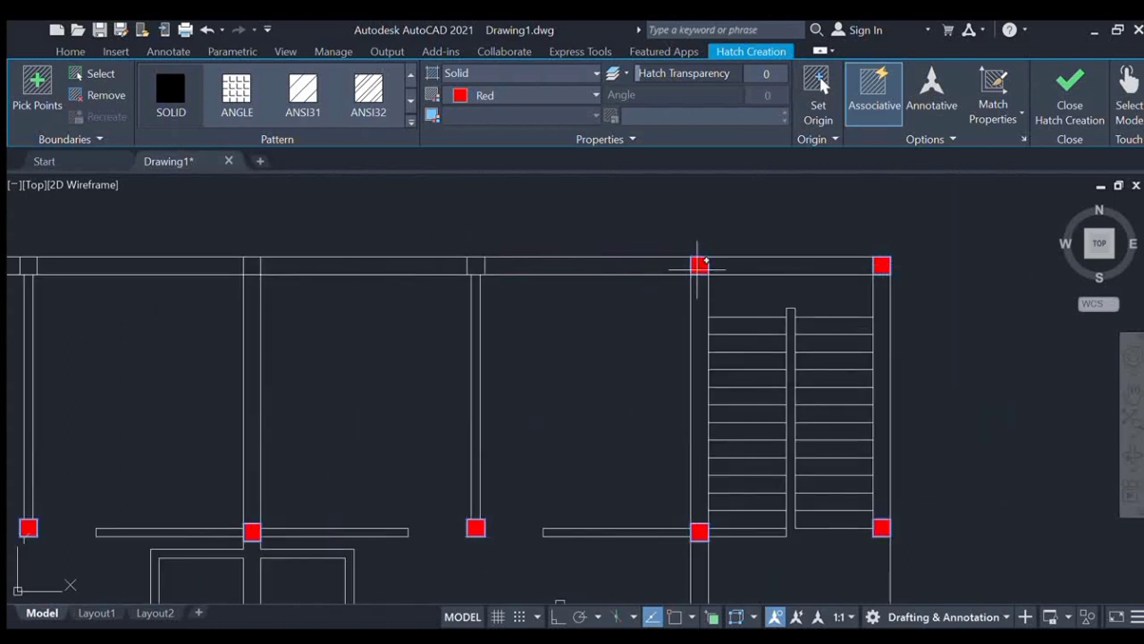
{"action": "left_click", "coordinate": [472, 268]}
{"action": "left_click", "coordinate": [250, 268]}
{"action": "scroll", "coordinate": [259, 269], "scroll_direction": "down", "scroll_amount": 5}
{"action": "middle_click_drag", "start_coordinate": [259, 269], "coordinate": [520, 272]}
{"action": "scroll", "coordinate": [473, 263], "scroll_direction": "up", "scroll_amount": 5}
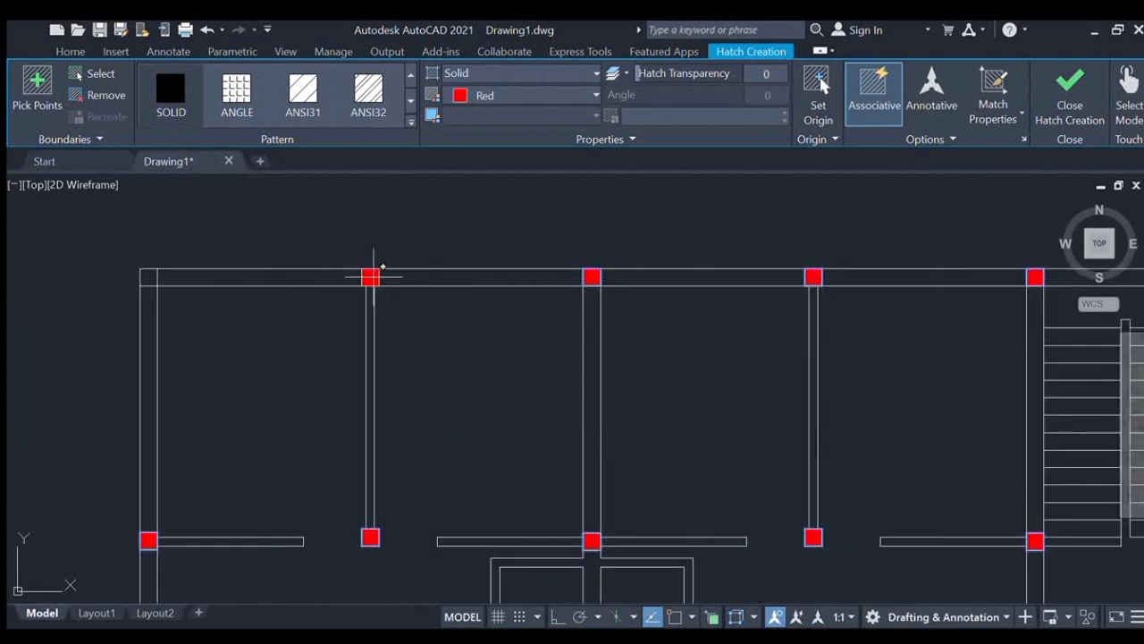
{"action": "left_click", "coordinate": [148, 276]}
{"action": "scroll", "coordinate": [268, 295], "scroll_direction": "down", "scroll_amount": 5}
{"action": "key", "text": "Return"}
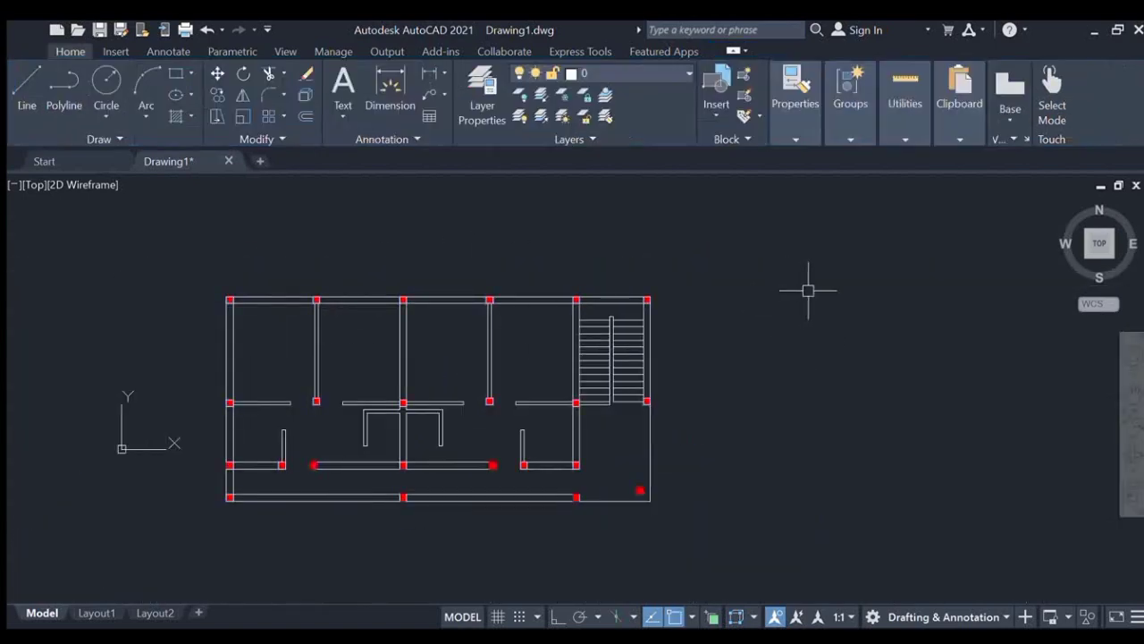
Look over the floor plan's walls, staircase and hatched columns
{"action": "middle_click_drag", "start_coordinate": [912, 228], "coordinate": [888, 265]}
{"action": "scroll", "coordinate": [889, 309], "scroll_direction": "up", "scroll_amount": 2}
{"action": "middle_click_drag", "start_coordinate": [725, 395], "coordinate": [888, 309]}
{"action": "middle_click_drag", "start_coordinate": [602, 404], "coordinate": [799, 286]}
{"action": "scroll", "coordinate": [799, 286], "scroll_direction": "down", "scroll_amount": 2}
{"action": "scroll", "coordinate": [799, 286], "scroll_direction": "up", "scroll_amount": 2}
{"action": "scroll", "coordinate": [716, 338], "scroll_direction": "down", "scroll_amount": 2}
{"action": "middle_click_drag", "start_coordinate": [672, 241], "coordinate": [656, 327]}
Dimension the plan's full width between its outer top corners, placing the dimension above the top outer wall
{"action": "left_click", "coordinate": [390, 89]}
{"action": "left_click", "coordinate": [396, 271]}
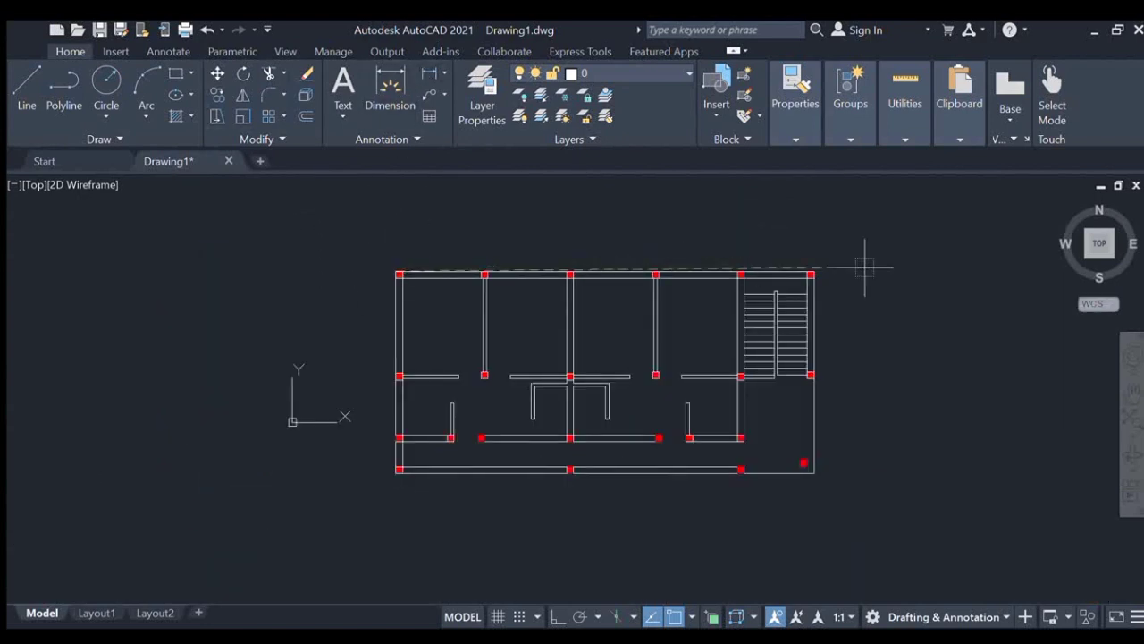
{"action": "left_click", "coordinate": [814, 270]}
{"action": "left_click", "coordinate": [792, 256]}
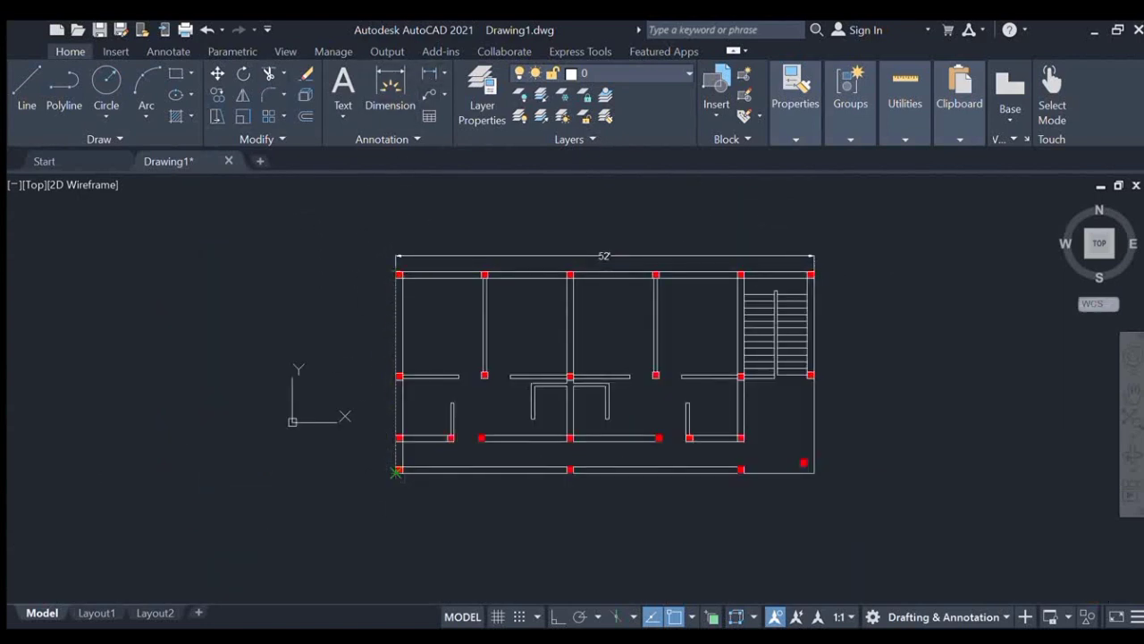
Dimension the plan's full depth between its outer left corners, placing the dimension outside the left outer wall
{"action": "left_click", "coordinate": [396, 472]}
{"action": "left_click", "coordinate": [382, 472]}
{"action": "middle_click_drag", "start_coordinate": [683, 243], "coordinate": [511, 242]}
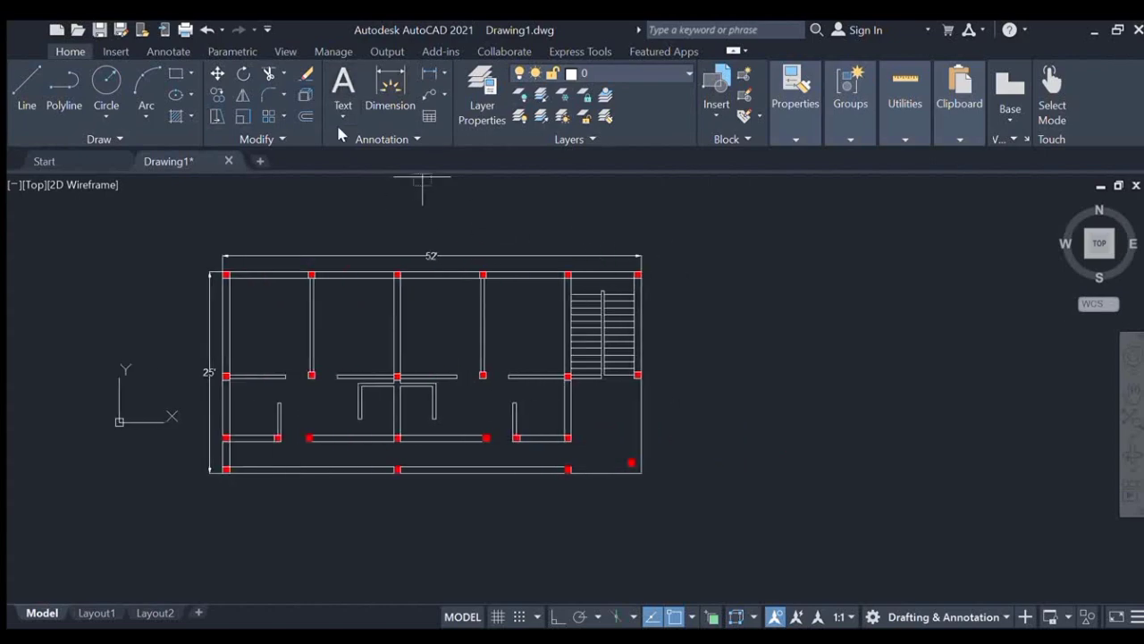
Write a multiline text beside the plan reading "BAD ROOM" with "10' X 12'" on the second line
{"action": "key", "text": "t"}
{"action": "key", "text": "Return"}
{"action": "left_click", "coordinate": [706, 250]}
{"action": "left_click", "coordinate": [850, 263]}
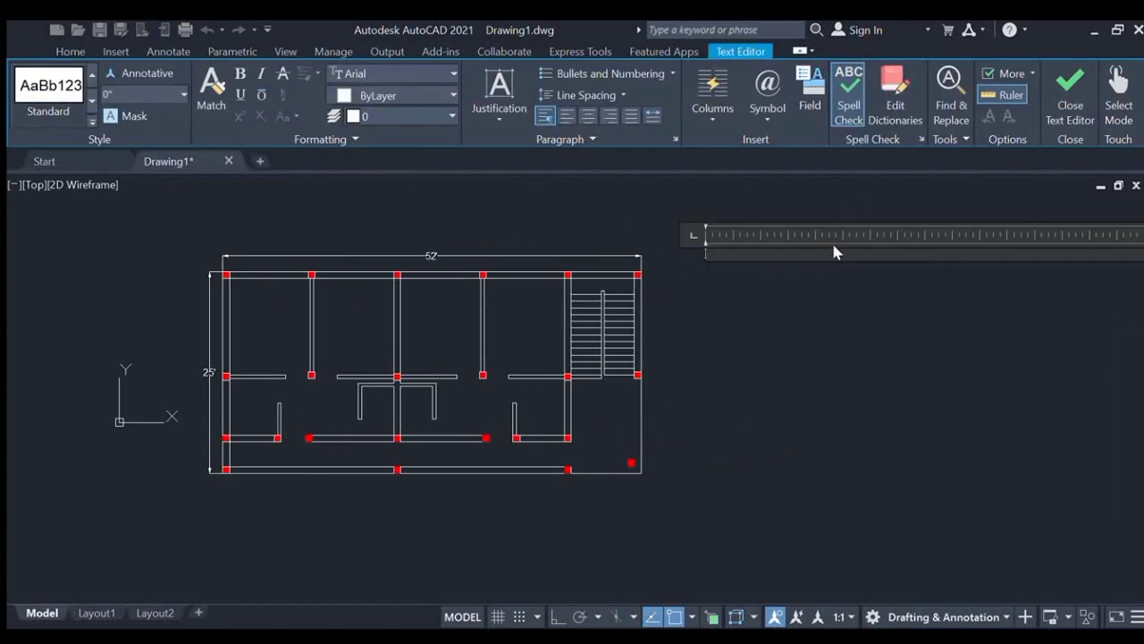
{"action": "type", "text": "BAD ROOM"}
{"action": "key", "text": "Return"}
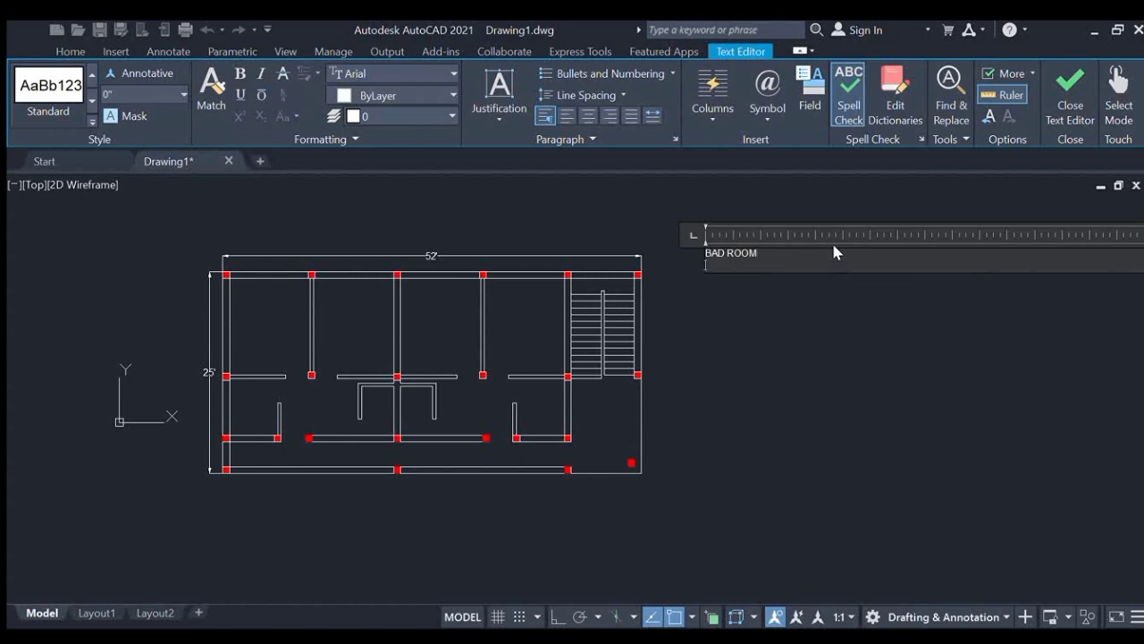
{"action": "type", "text": "10' X 12'"}
Set the height of both lines of the bedroom label to 10" and finish editing the text
{"action": "left_click_drag", "start_coordinate": [831, 259], "coordinate": [653, 248]}
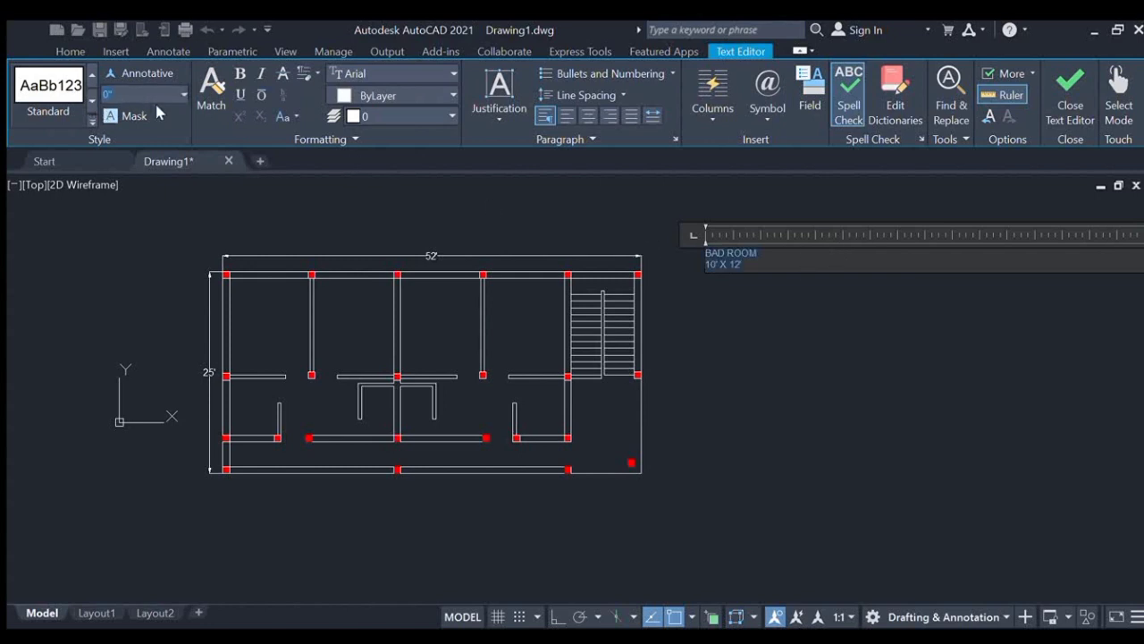
{"action": "type", "text": "10"}
{"action": "key", "text": "Return"}
{"action": "left_click", "coordinate": [659, 240]}
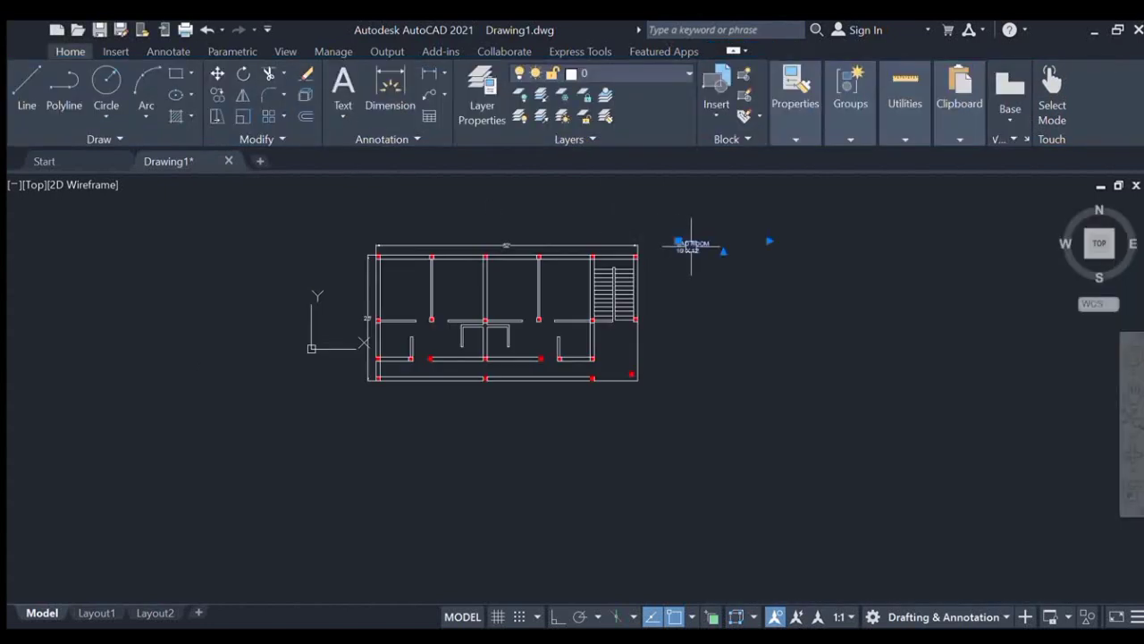
Move the bedroom label into the upper-left room and copy it into the other three rooms of that row
{"action": "left_click_drag", "start_coordinate": [691, 246], "coordinate": [403, 290]}
{"action": "left_click", "coordinate": [218, 95]}
{"action": "left_click", "coordinate": [402, 292]}
{"action": "right_click", "coordinate": [408, 292]}
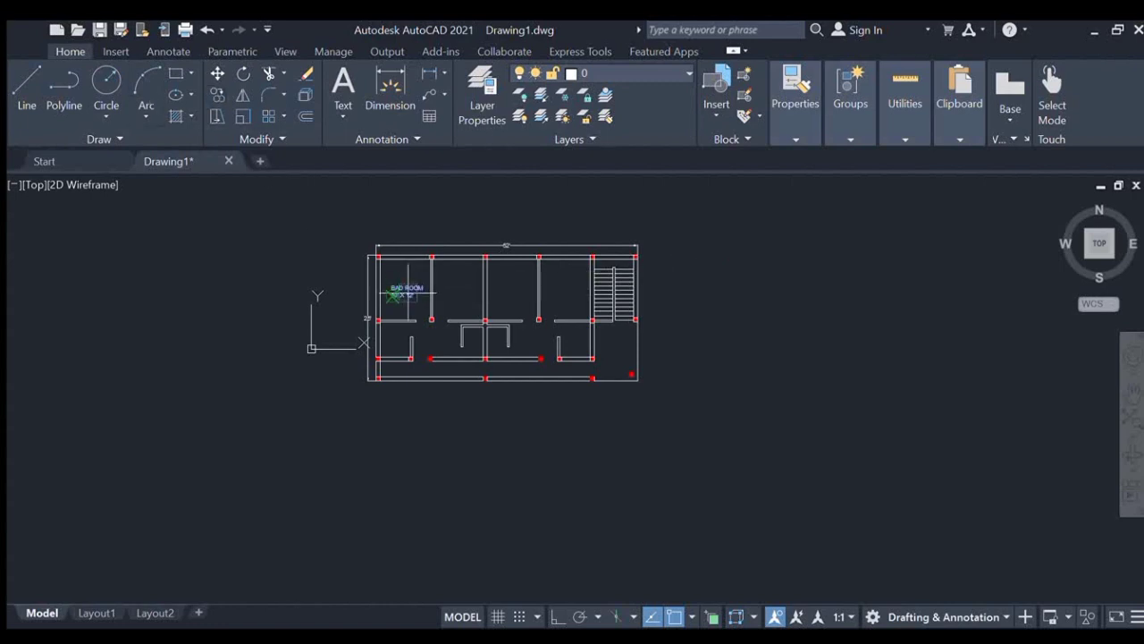
{"action": "left_click", "coordinate": [405, 292]}
{"action": "left_click", "coordinate": [458, 287]}
{"action": "left_click", "coordinate": [512, 286]}
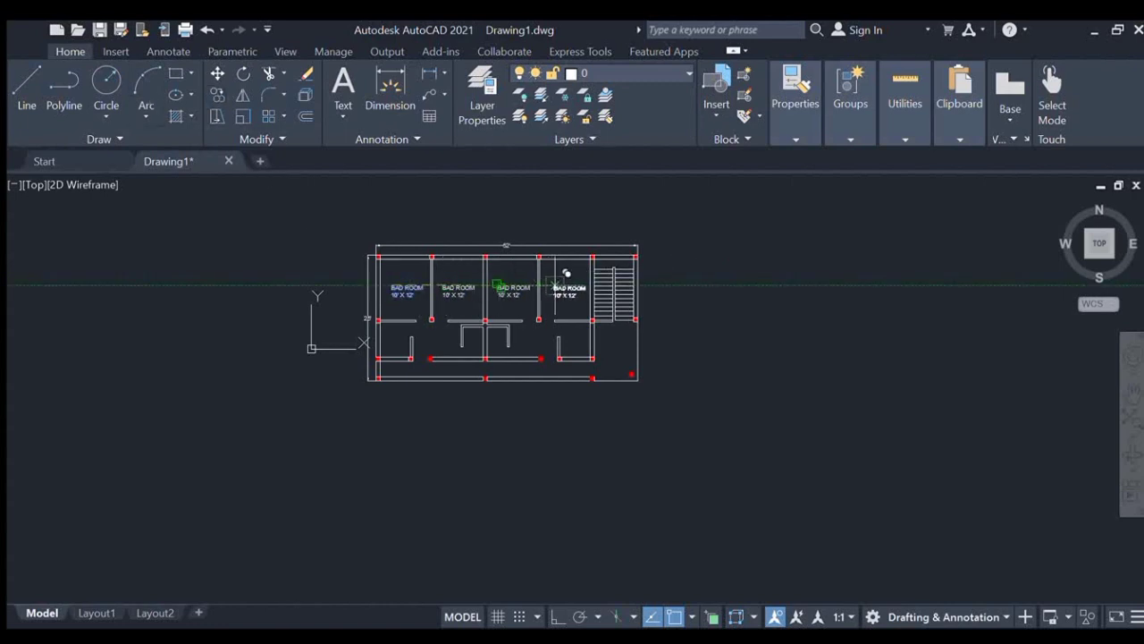
{"action": "left_click", "coordinate": [567, 289]}
{"action": "key", "text": "Escape"}
Copy the leftmost bedroom label down into the small left room below it
{"action": "scroll", "coordinate": [350, 360], "scroll_direction": "up", "scroll_amount": 5}
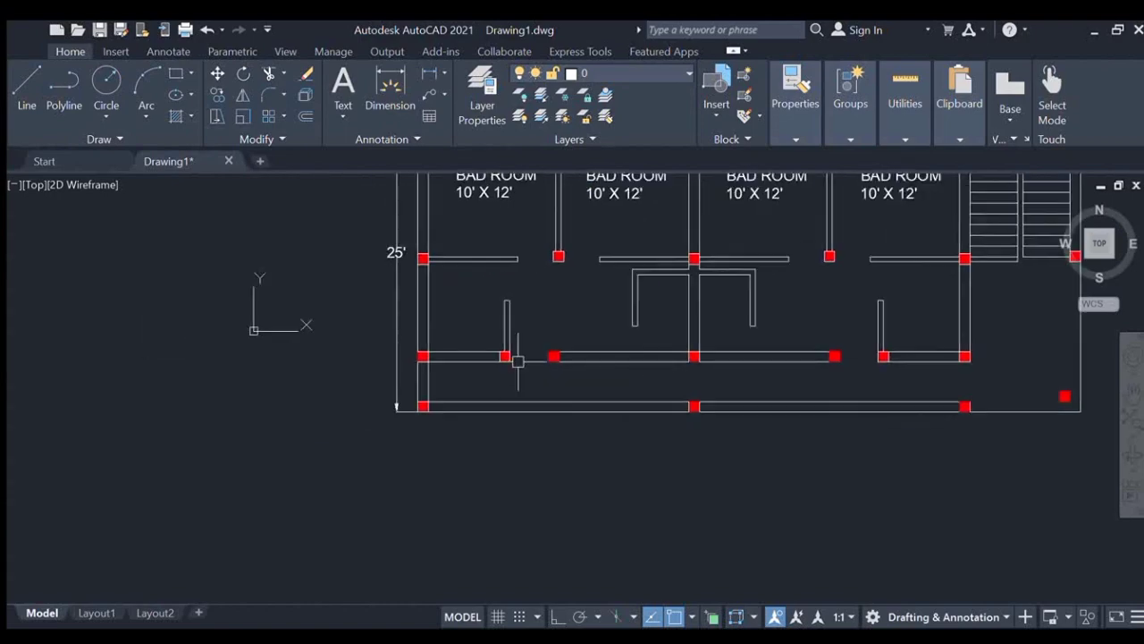
{"action": "scroll", "coordinate": [522, 129], "scroll_direction": "up", "scroll_amount": 2}
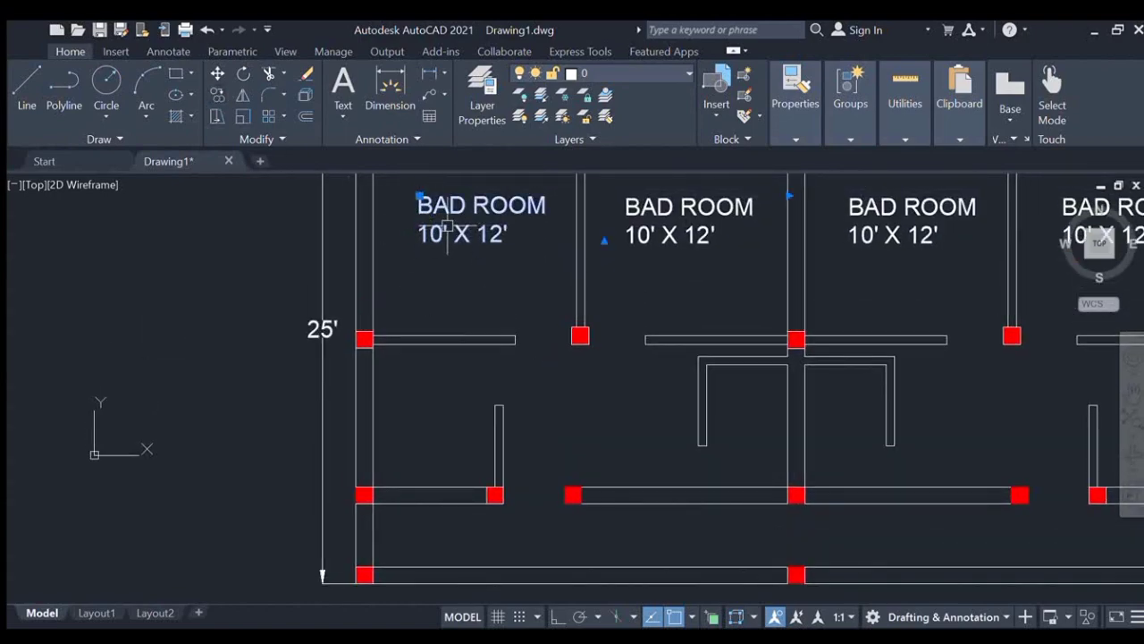
{"action": "left_click", "coordinate": [219, 94]}
{"action": "left_click", "coordinate": [385, 205]}
{"action": "left_click", "coordinate": [342, 418]}
{"action": "key", "text": "Escape"}
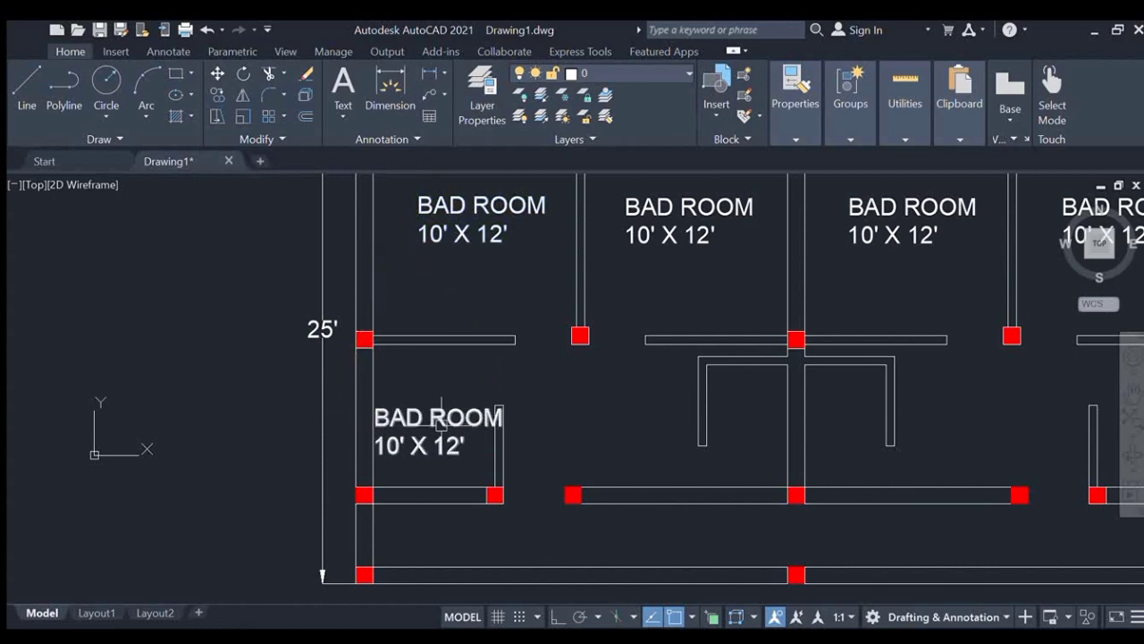
Replace the copied label's text in the small left room with "KITICHEN" and "6' X 7'" on two lines
{"action": "left_click", "coordinate": [439, 417]}
{"action": "double_click", "coordinate": [408, 429]}
{"action": "key", "text": "ctrl+a"}
{"action": "left_click", "coordinate": [586, 117]}
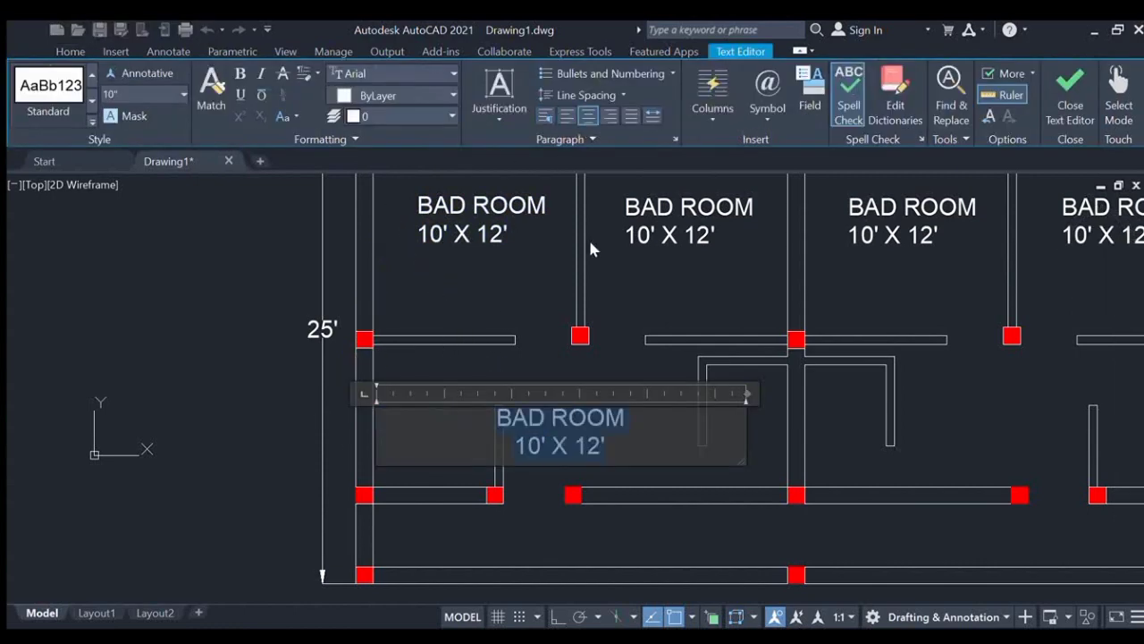
{"action": "key", "text": "Delete"}
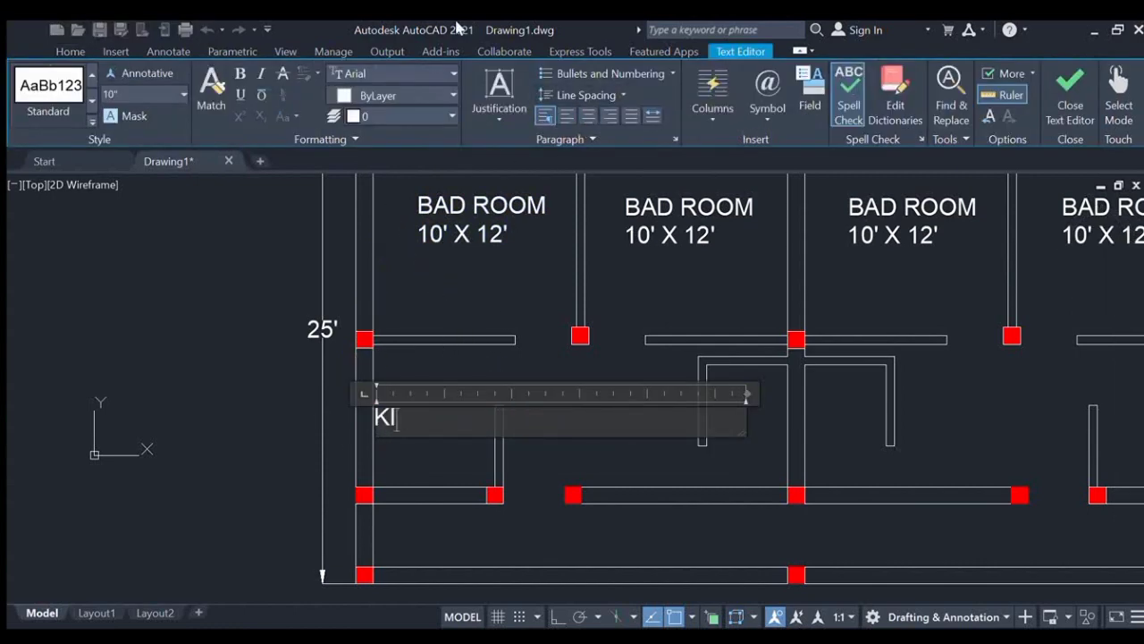
{"action": "type", "text": "KITCHE"}
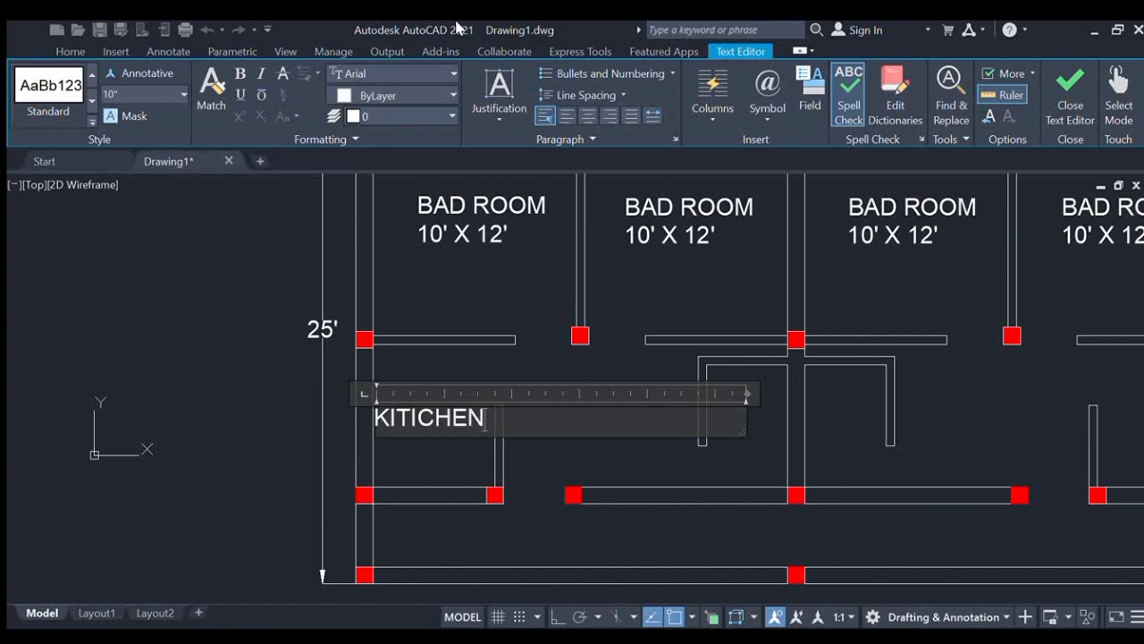
{"action": "type", "text": "N"}
{"action": "key", "text": "Return"}
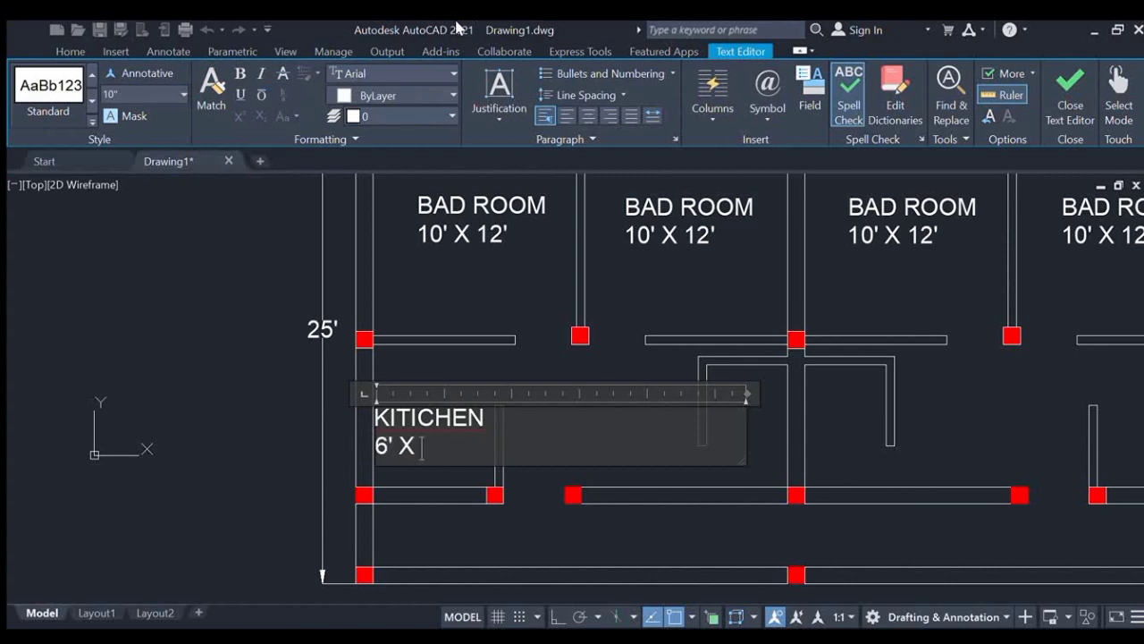
{"action": "left_click", "coordinate": [469, 353]}
Nudge the left kitchen label into place and copy it into the right kitchen, the right hall and the right toilet
{"action": "left_click", "coordinate": [408, 433]}
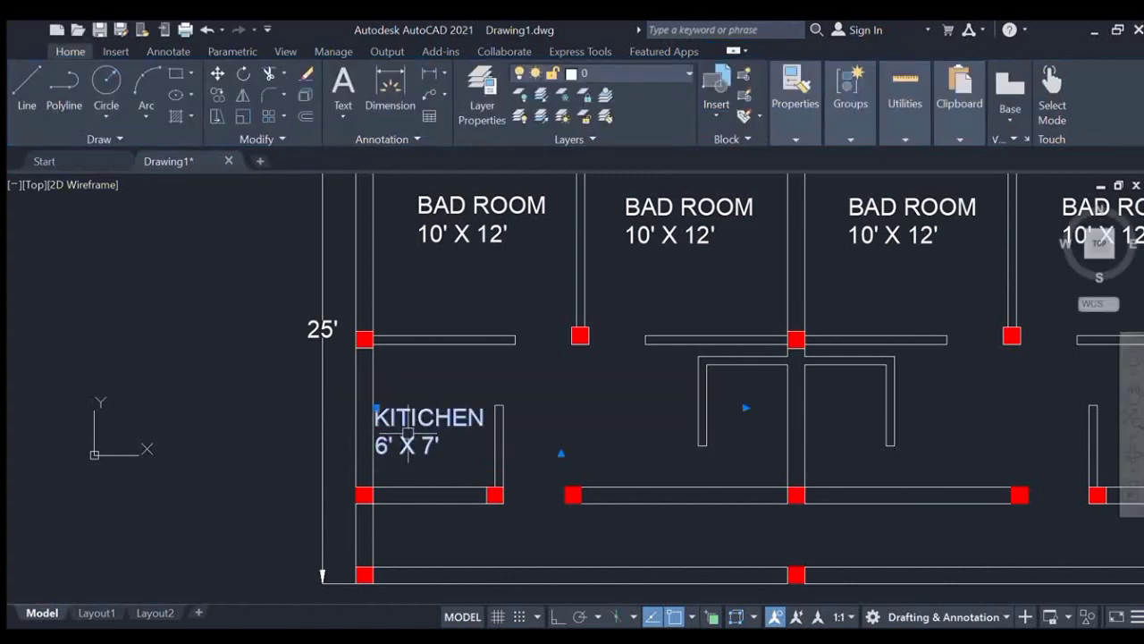
{"action": "mouse_move", "coordinate": [408, 440]}
{"action": "left_mouse_down"}
{"action": "mouse_move", "coordinate": [432, 443]}
{"action": "mouse_move", "coordinate": [413, 446]}
{"action": "left_mouse_up"}
{"action": "left_click", "coordinate": [217, 95]}
{"action": "left_click", "coordinate": [415, 456]}
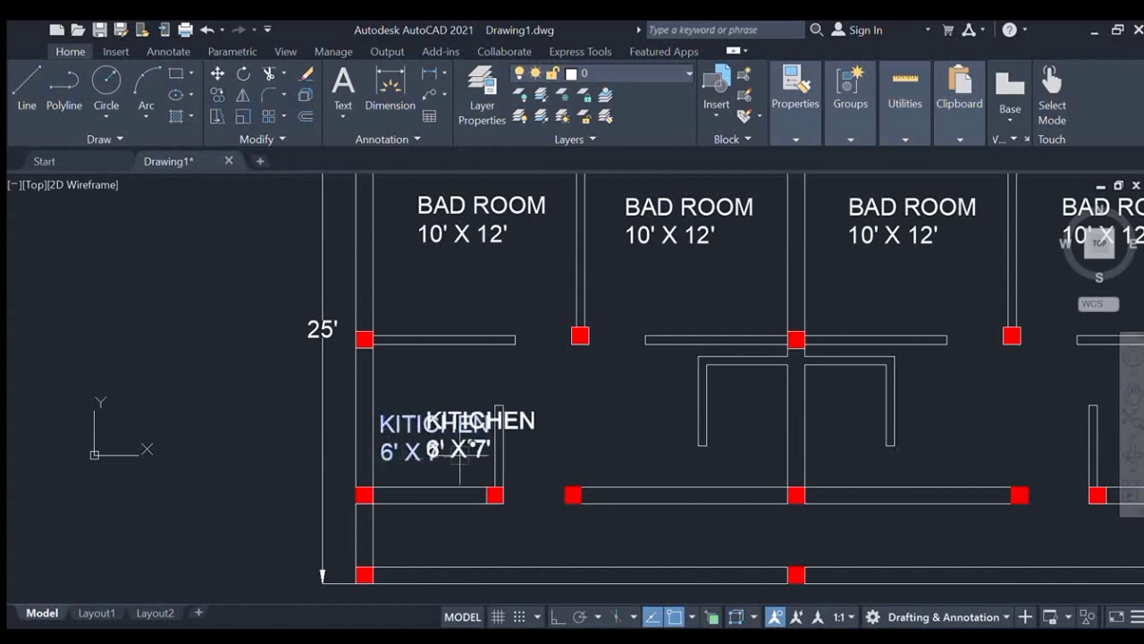
{"action": "middle_click_drag", "start_coordinate": [1073, 450], "coordinate": [609, 476]}
{"action": "left_click", "coordinate": [673, 481]}
{"action": "left_click", "coordinate": [522, 481]}
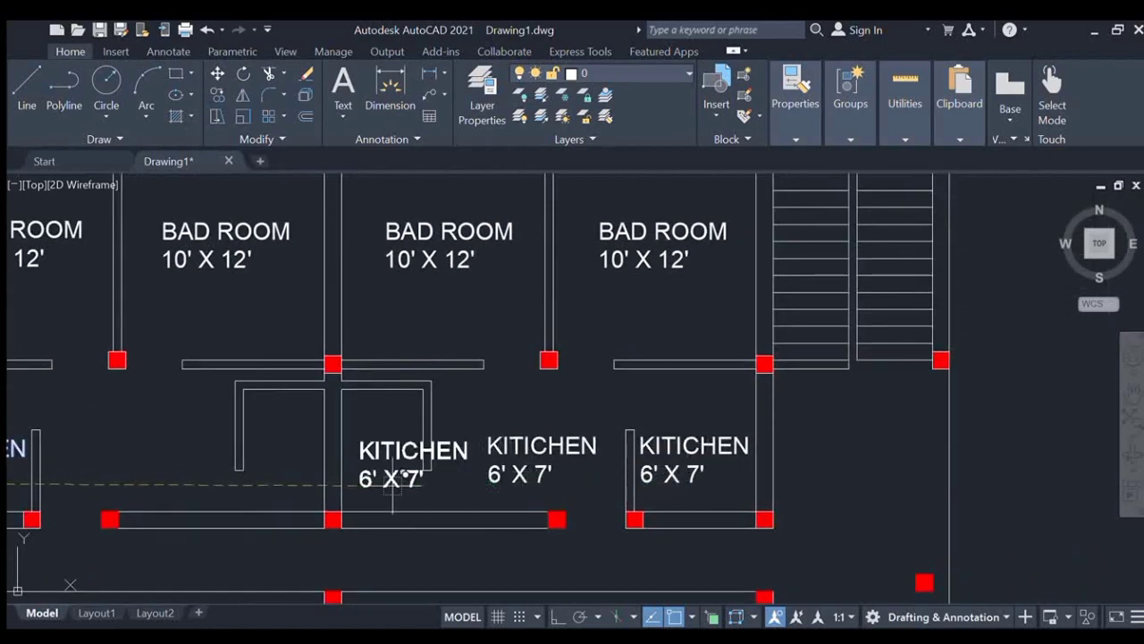
Replace the kitchen label in the right toilet with "TOILET" and "4' X 6'" on two lines
{"action": "double_click", "coordinate": [385, 467]}
{"action": "left_click_drag", "start_coordinate": [415, 485], "coordinate": [382, 419]}
{"action": "key", "text": "BackSpace"}
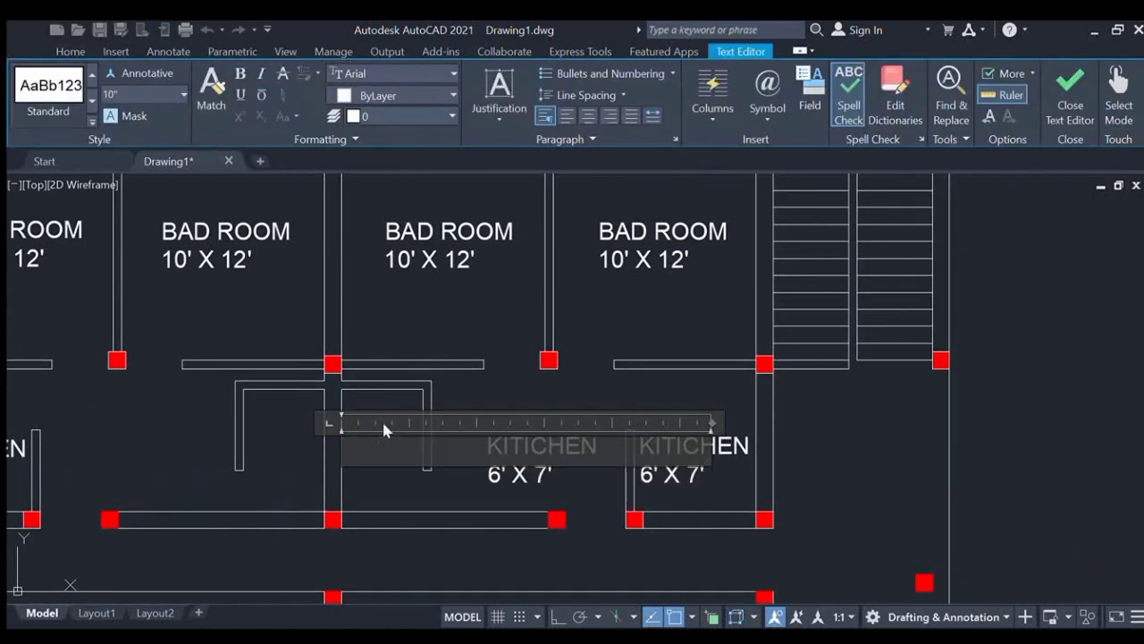
{"action": "type", "text": "T"}
{"action": "type", "text": "OI"}
{"action": "type", "text": "LA"}
{"action": "type", "text": "T"}
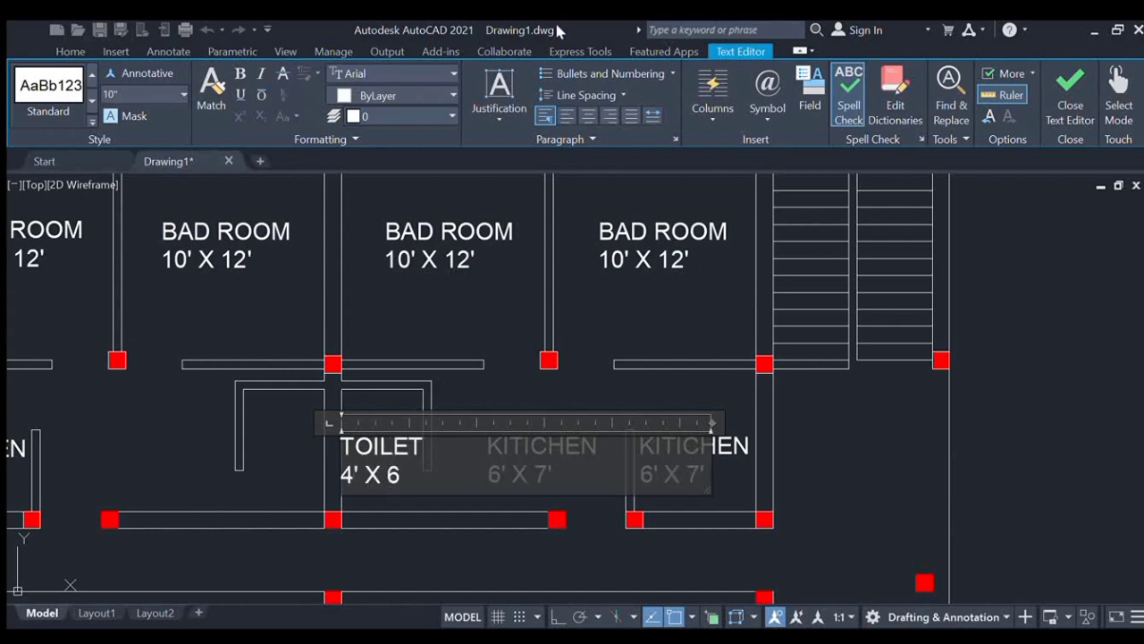
Set the toilet label's text height to 8" and finish editing it
{"action": "key", "text": "shift+Home"}
{"action": "key", "text": "shift+Up"}
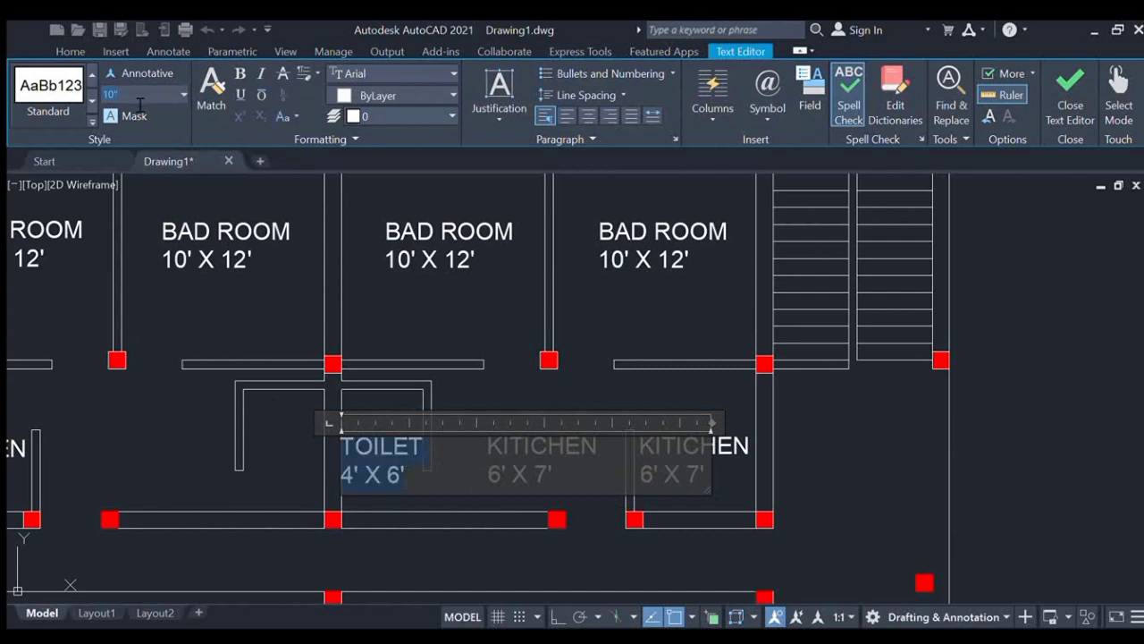
{"action": "key", "text": "Return"}
{"action": "left_click", "coordinate": [329, 445]}
Position the toilet label inside the right toilet and copy it into the left toilet
{"action": "left_click", "coordinate": [375, 451]}
{"action": "mouse_move", "coordinate": [375, 452]}
{"action": "left_mouse_down"}
{"action": "mouse_move", "coordinate": [389, 447]}
{"action": "mouse_move", "coordinate": [384, 434]}
{"action": "left_mouse_up"}
{"action": "left_click", "coordinate": [217, 95]}
{"action": "left_click", "coordinate": [368, 431]}
{"action": "key", "text": "Return"}
{"action": "left_click", "coordinate": [350, 421]}
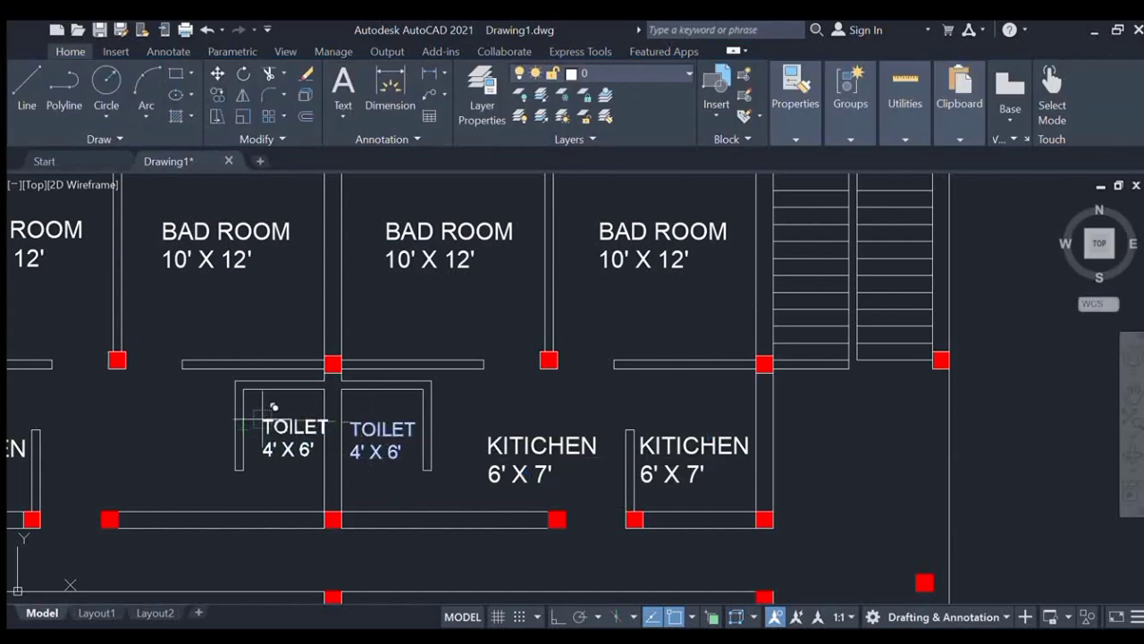
{"action": "left_click", "coordinate": [244, 421]}
{"action": "key", "text": "Escape"}
{"action": "double_click", "coordinate": [276, 452]}
{"action": "key", "text": "Escape"}
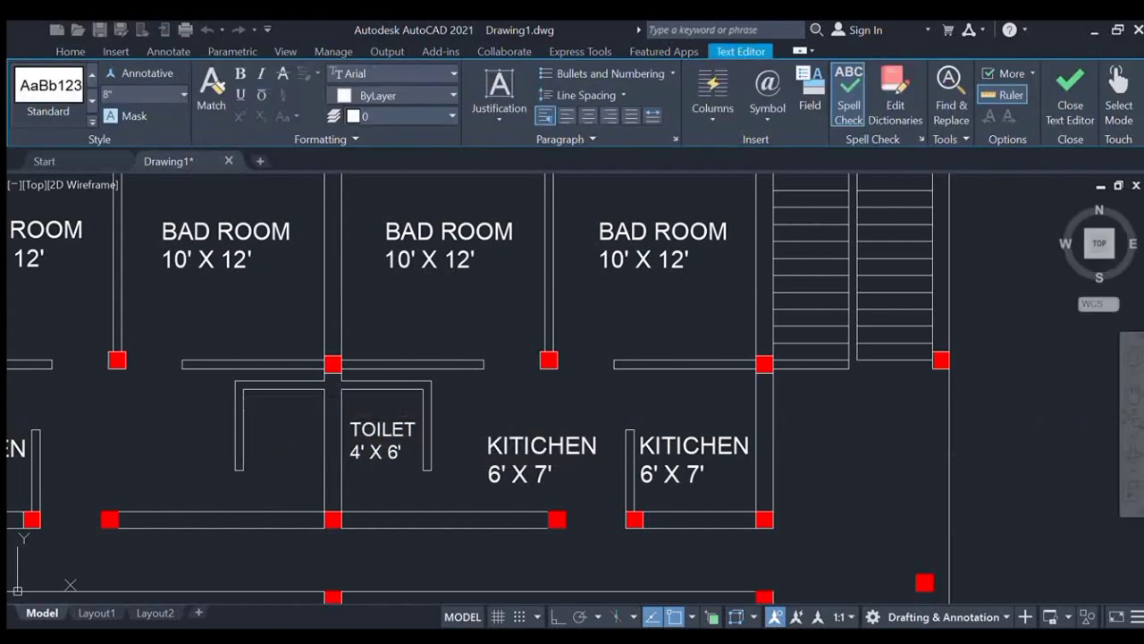
{"action": "key", "text": "Escape"}
Replace the kitchen label between the right toilet and the right kitchen with "HOLL"
{"action": "scroll", "coordinate": [391, 448], "scroll_direction": "down", "scroll_amount": 2}
{"action": "middle_click_drag", "start_coordinate": [394, 449], "coordinate": [451, 406]}
{"action": "scroll", "coordinate": [474, 409], "scroll_direction": "up", "scroll_amount": 1}
{"action": "left_click", "coordinate": [513, 408]}
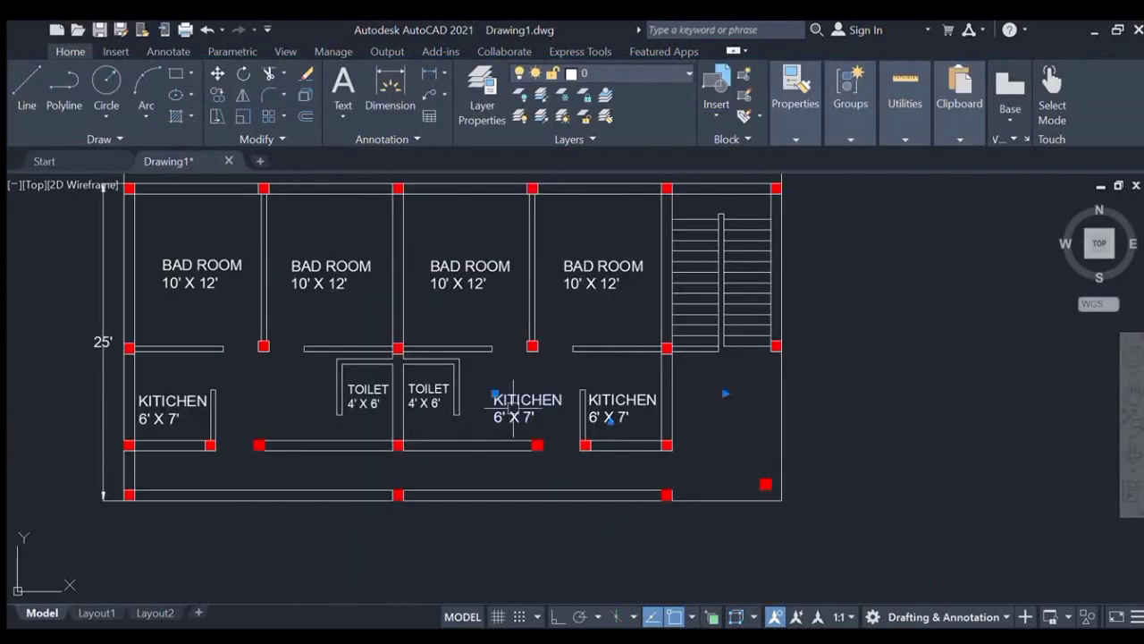
{"action": "double_click", "coordinate": [527, 407]}
{"action": "key", "text": "ctrl+a"}
{"action": "type", "text": "KIT"}
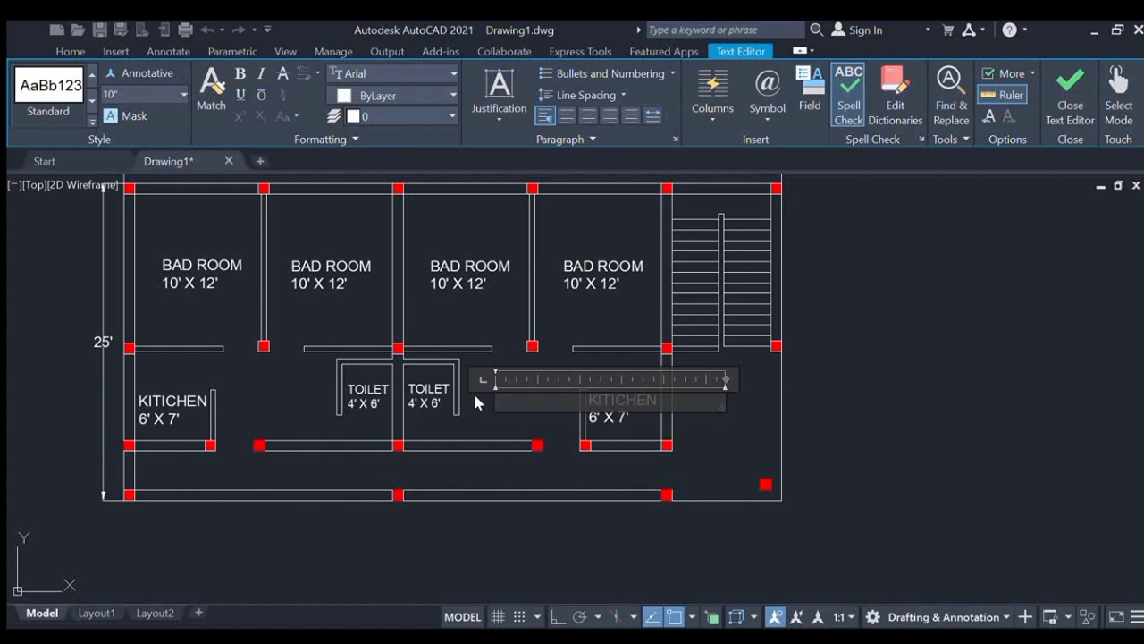
{"action": "key", "text": "BackSpace"}
{"action": "key", "text": "BackSpace"}
{"action": "key", "text": "BackSpace"}
{"action": "type", "text": "HOLL"}
{"action": "left_click", "coordinate": [503, 448]}
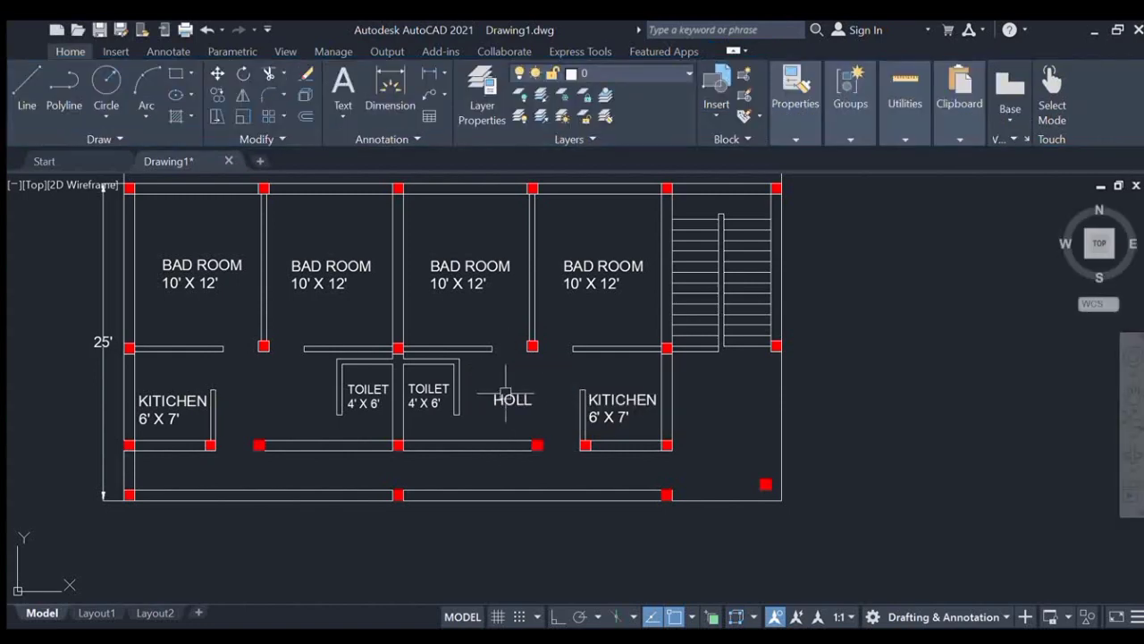
Copy the "HOLL" label into the matching space between the left kitchen and the left toilet
{"action": "left_click", "coordinate": [505, 393]}
{"action": "left_click", "coordinate": [217, 96]}
{"action": "left_click", "coordinate": [393, 416]}
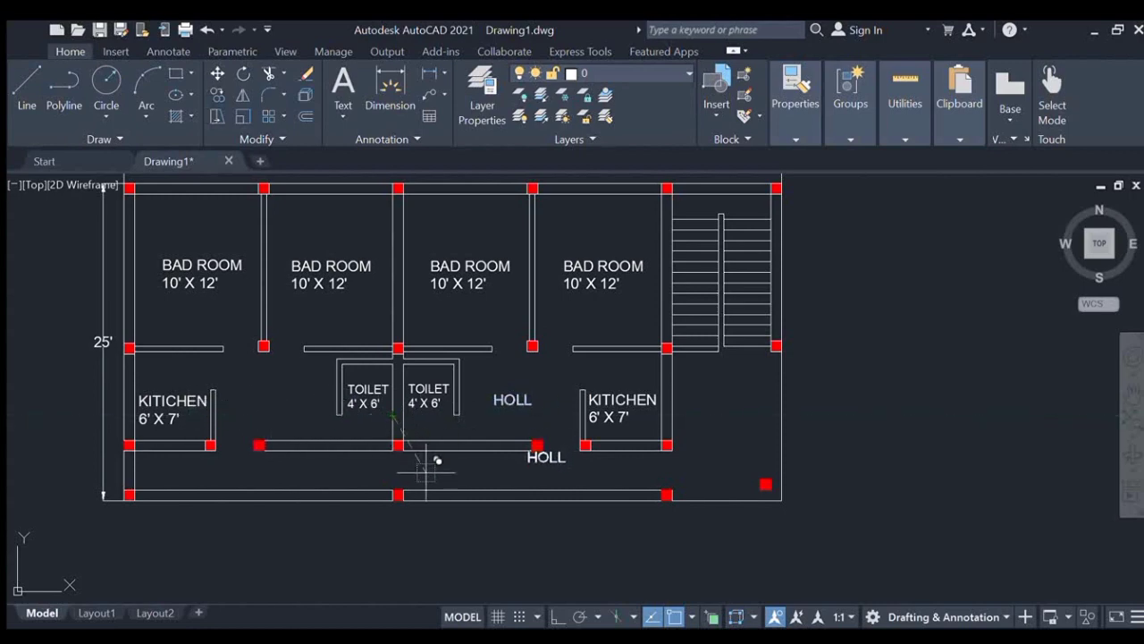
{"action": "left_click", "coordinate": [266, 393]}
Copy the right "HOLL" label into the middle of the corridor along the bottom outer wall
{"action": "scroll", "coordinate": [224, 319], "scroll_direction": "down", "scroll_amount": 2}
{"action": "scroll", "coordinate": [533, 388], "scroll_direction": "up", "scroll_amount": 4}
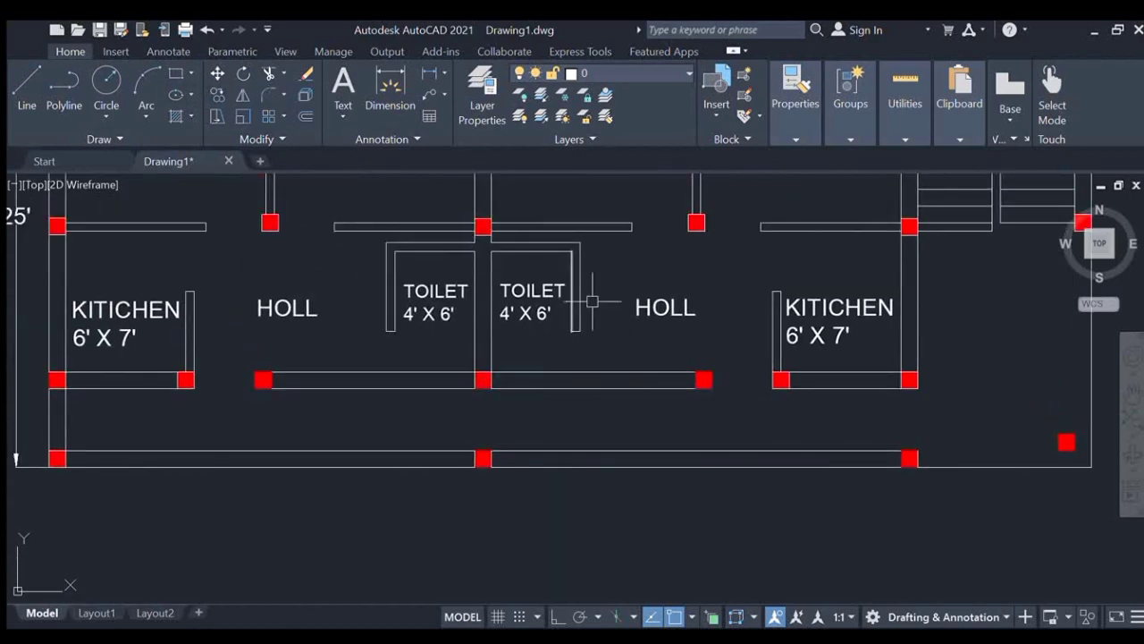
{"action": "left_click", "coordinate": [643, 307]}
{"action": "left_click", "coordinate": [220, 98]}
{"action": "left_click", "coordinate": [542, 352]}
{"action": "left_click", "coordinate": [361, 466]}
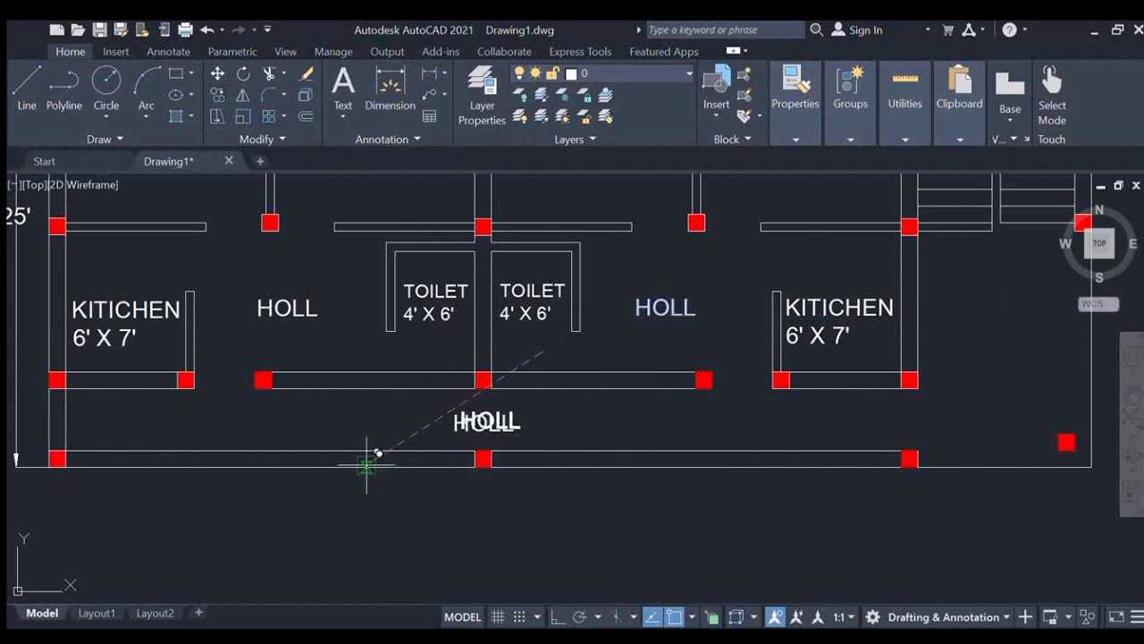
{"action": "key", "text": "Escape"}
Change the corridor label's text to "GALLERY" and shift it slightly left to centre it
{"action": "double_click", "coordinate": [485, 422]}
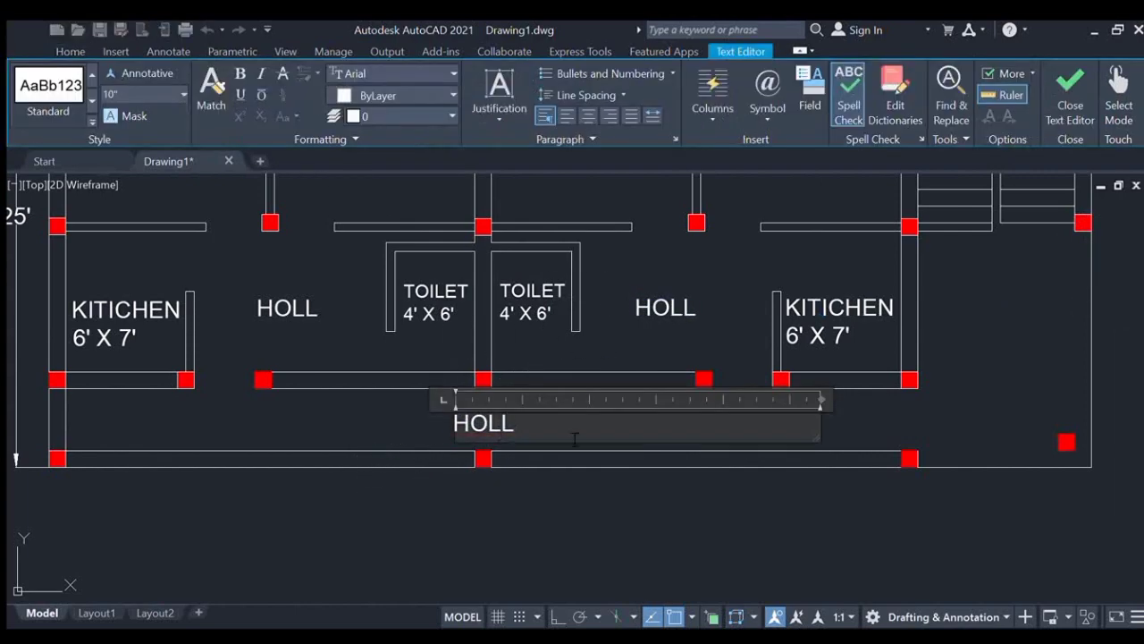
{"action": "left_click_drag", "start_coordinate": [575, 438], "coordinate": [433, 411]}
{"action": "type", "text": "GALL"}
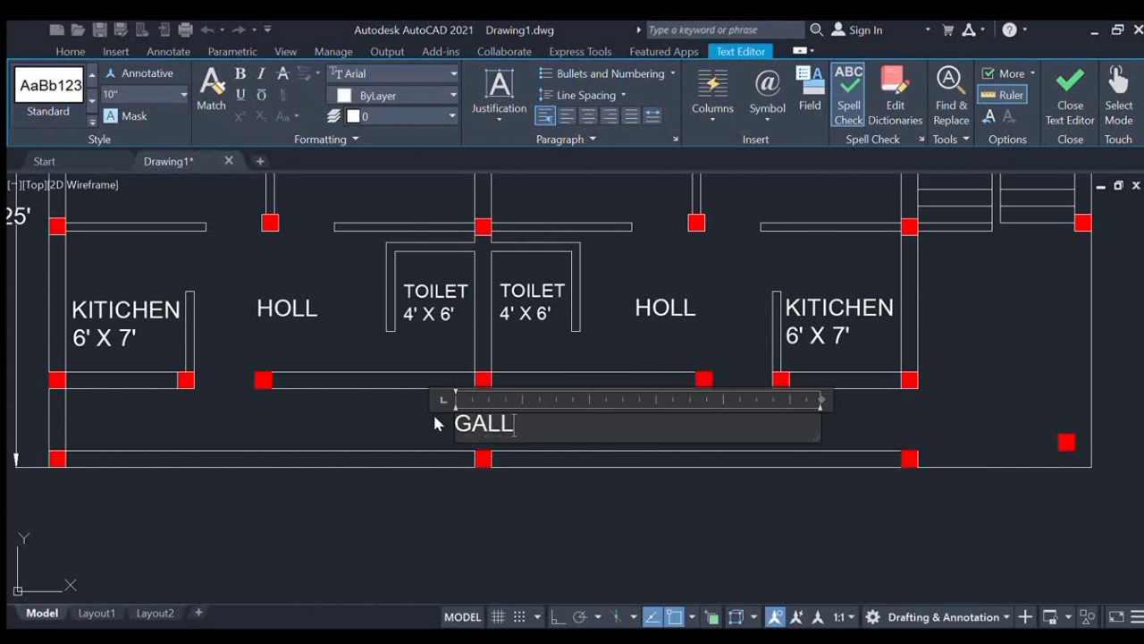
{"action": "type", "text": "ERY"}
{"action": "left_click", "coordinate": [452, 499]}
{"action": "left_click", "coordinate": [528, 423]}
{"action": "left_click_drag", "start_coordinate": [526, 423], "coordinate": [496, 425]}
Copy the "GALLERY" label into the open area below the staircase
{"action": "scroll", "coordinate": [582, 409], "scroll_direction": "down", "scroll_amount": 2}
{"action": "middle_click_drag", "start_coordinate": [582, 410], "coordinate": [549, 410]}
{"action": "scroll", "coordinate": [733, 383], "scroll_direction": "up", "scroll_amount": 1}
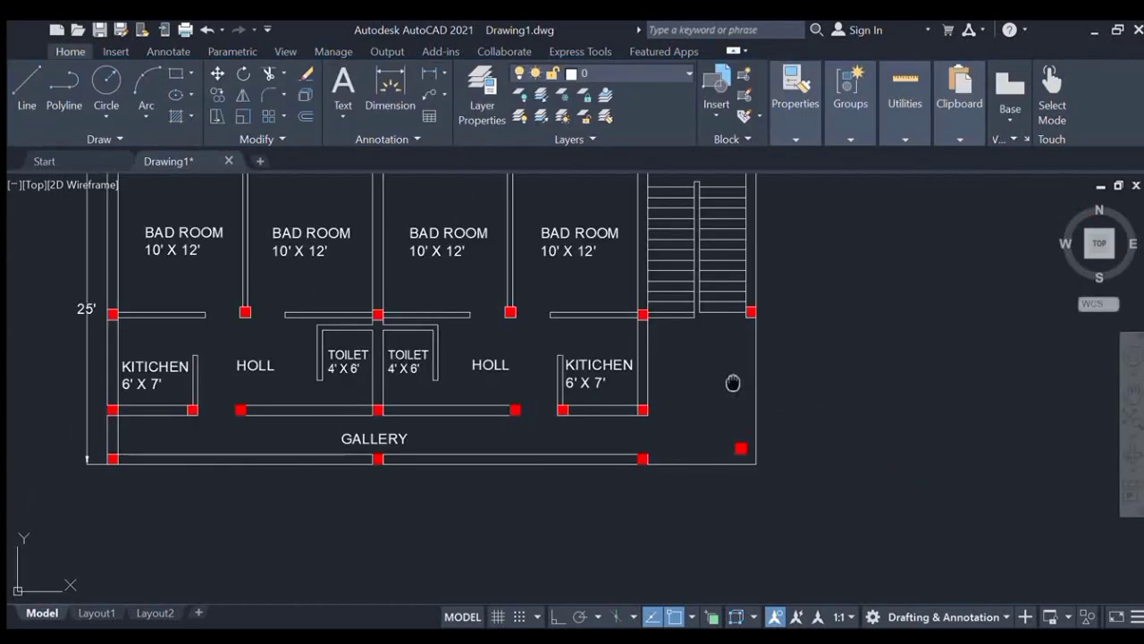
{"action": "middle_click_drag", "start_coordinate": [733, 382], "coordinate": [645, 410]}
{"action": "left_click", "coordinate": [283, 468]}
{"action": "left_click", "coordinate": [320, 461]}
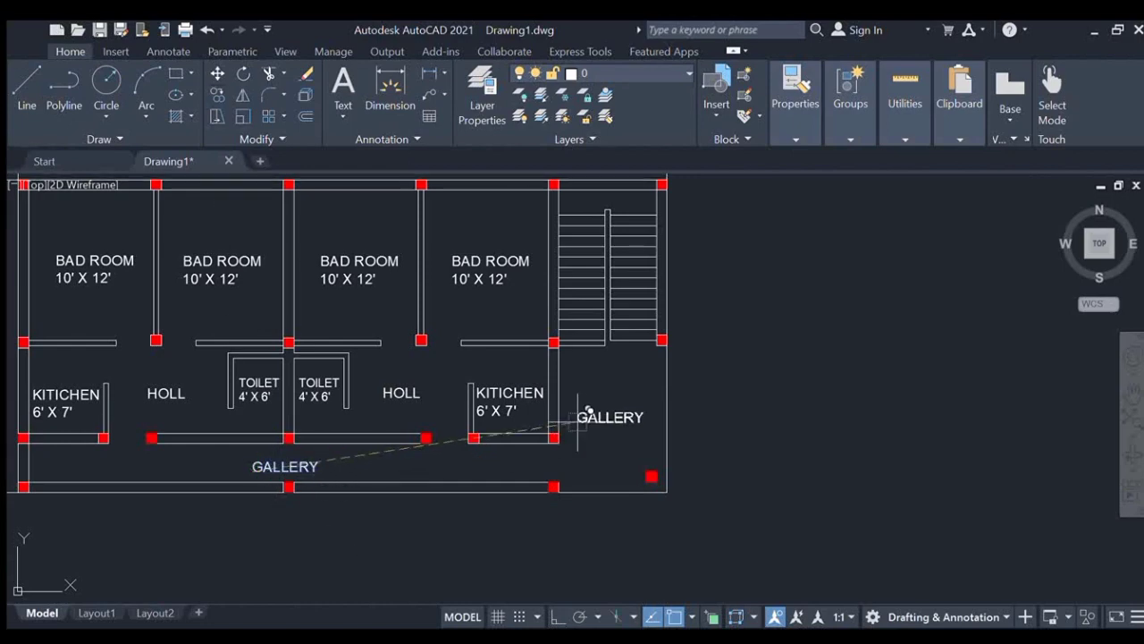
{"action": "left_click", "coordinate": [588, 410]}
{"action": "key", "text": "Escape"}
Change the label in the open area below the staircase to "PARKING"
{"action": "double_click", "coordinate": [610, 417]}
{"action": "type", "text": "P"}
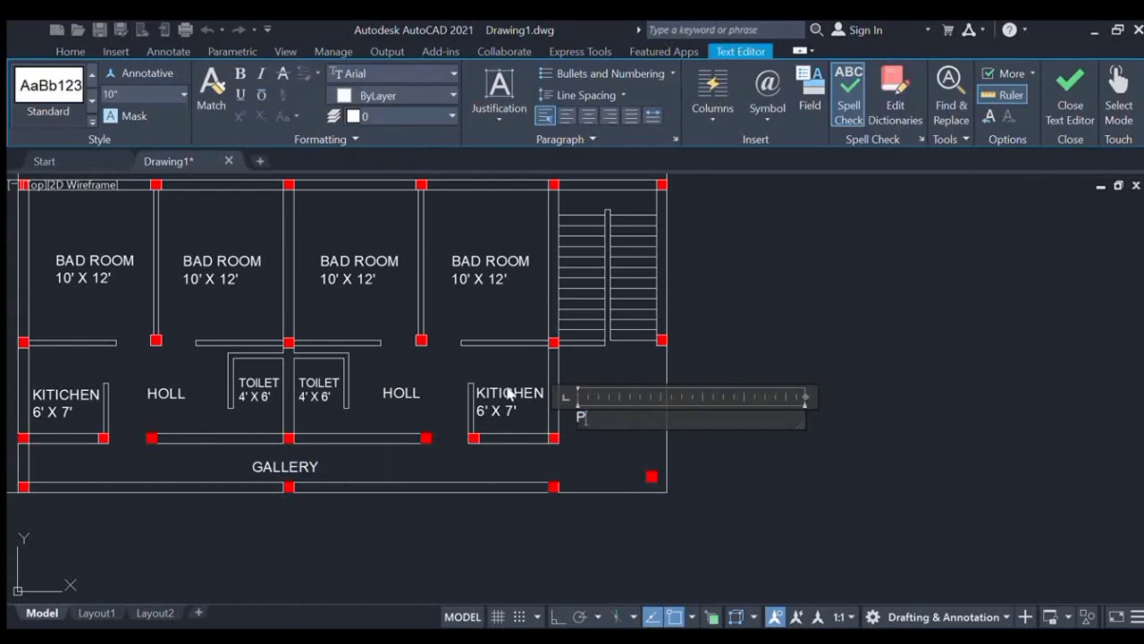
{"action": "type", "text": "ARKING"}
{"action": "left_click", "coordinate": [752, 271]}
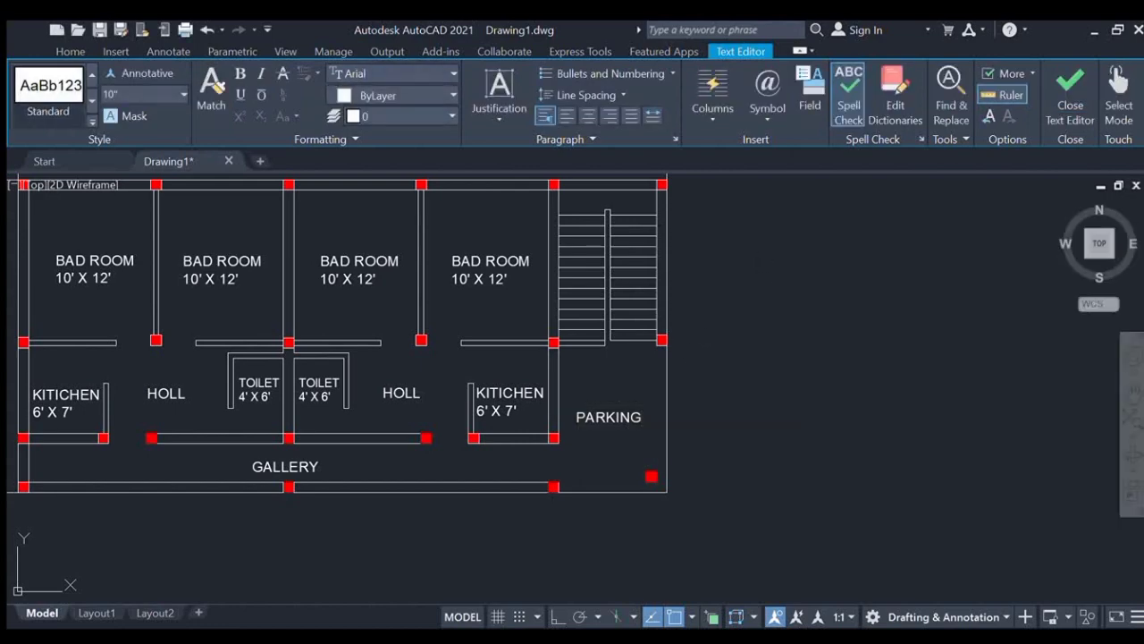
{"action": "middle_click_drag", "start_coordinate": [593, 346], "coordinate": [588, 413]}
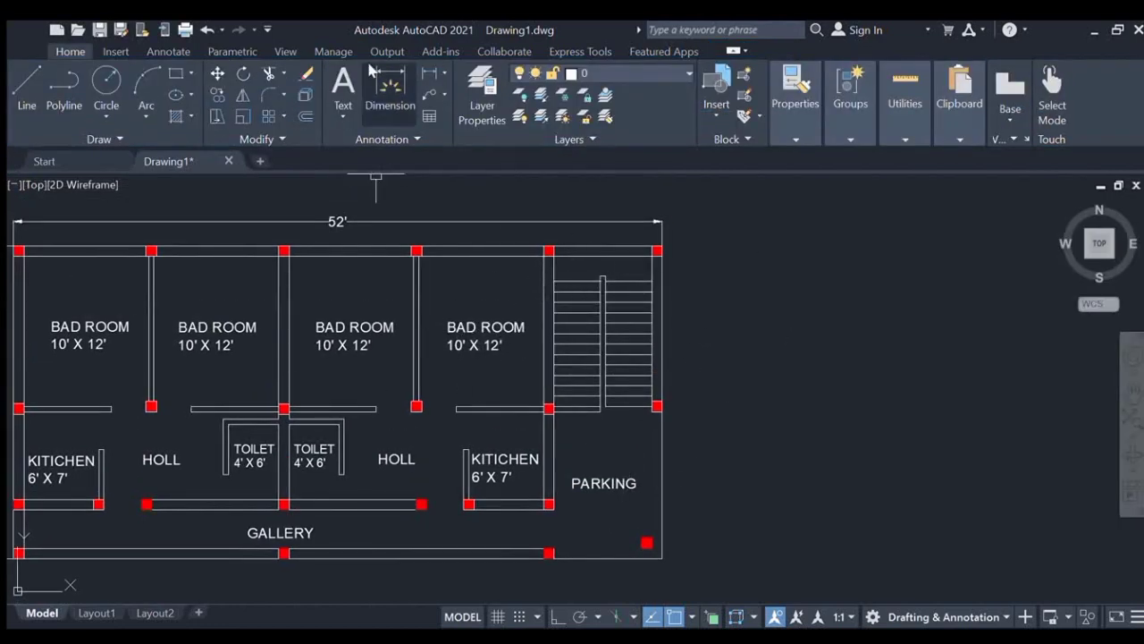
Measure the staircase's clear width between its side walls with a temporary dimension
{"action": "left_click", "coordinate": [554, 256]}
{"action": "left_click", "coordinate": [652, 256]}
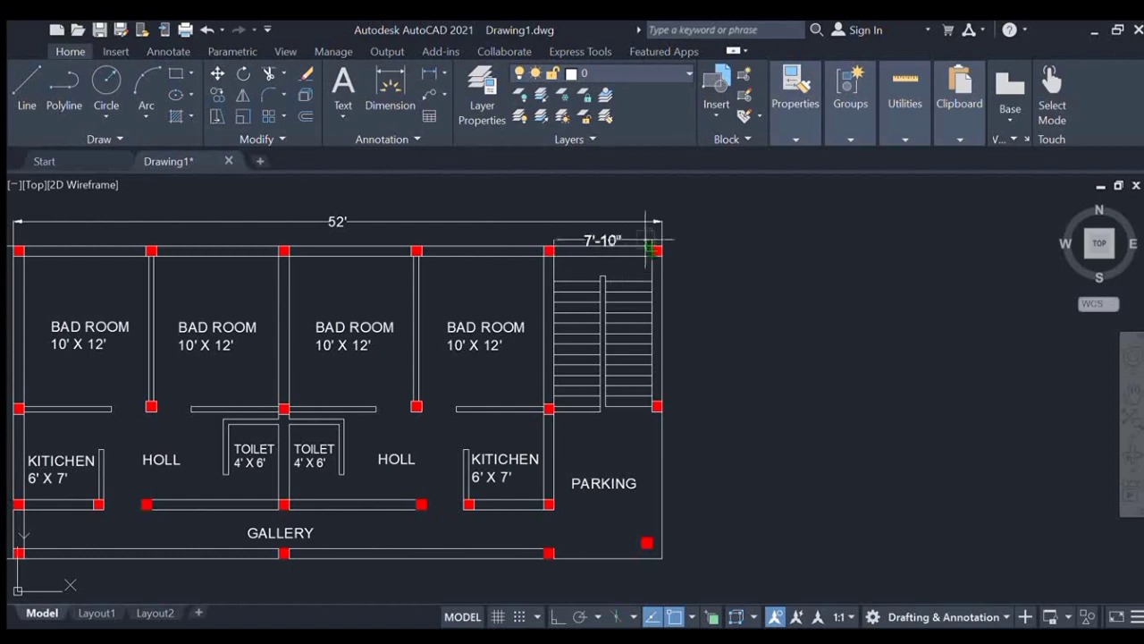
{"action": "key", "text": "Escape"}
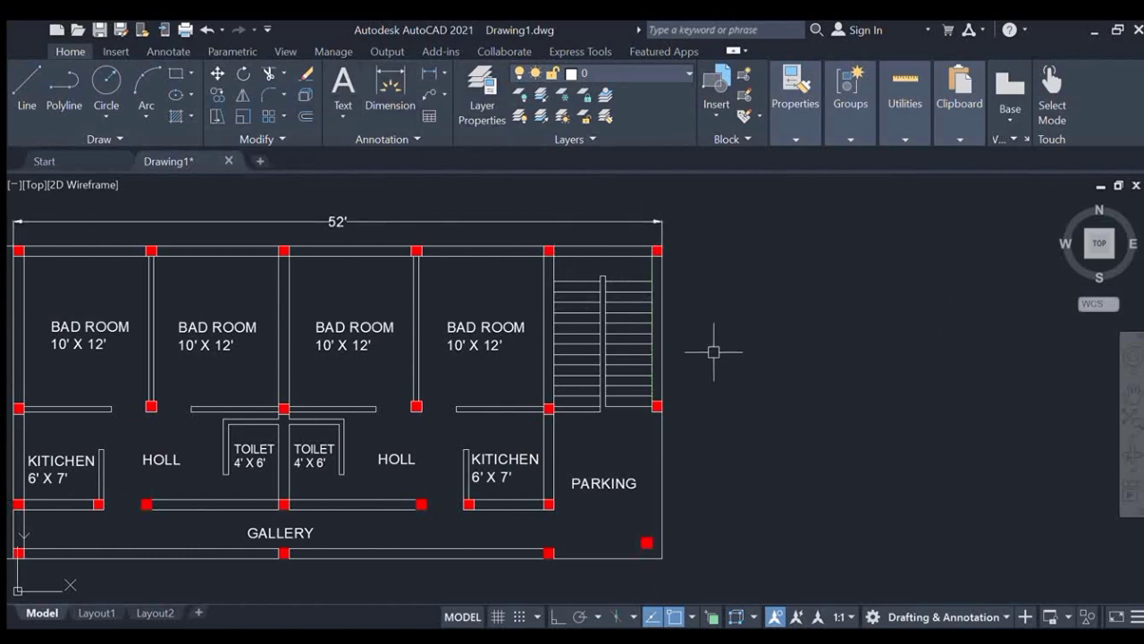
Copy the "PARKING" label to the space above the stair flights
{"action": "middle_click_drag", "start_coordinate": [524, 317], "coordinate": [746, 308]}
{"action": "scroll", "coordinate": [863, 280], "scroll_direction": "up", "scroll_amount": 2}
{"action": "scroll", "coordinate": [804, 259], "scroll_direction": "down", "scroll_amount": 2}
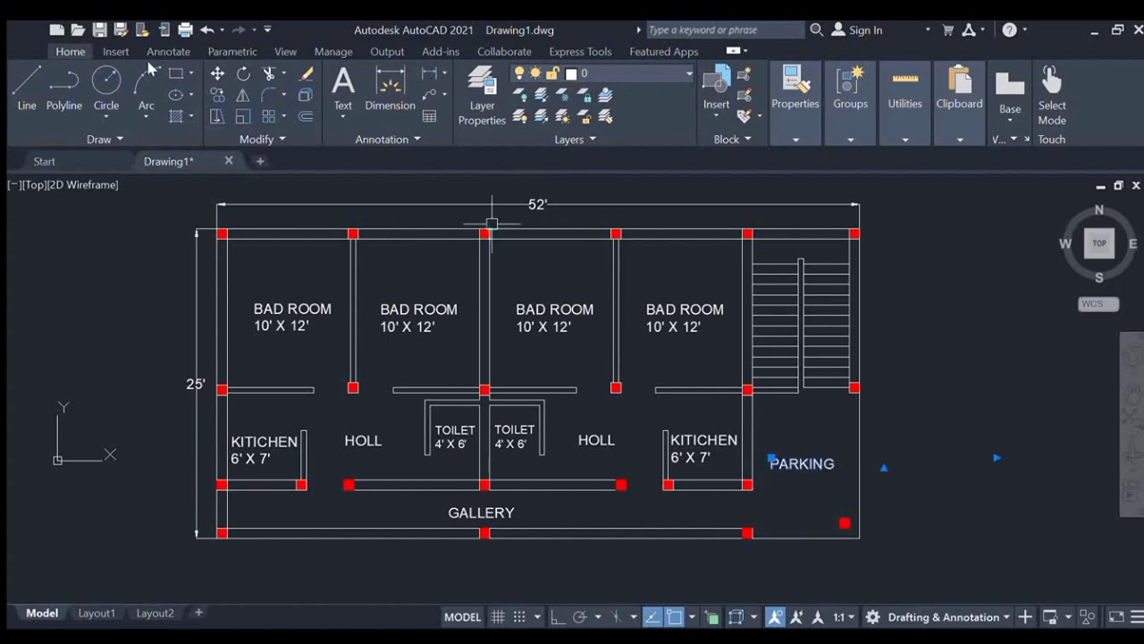
{"action": "left_click", "coordinate": [774, 475]}
{"action": "left_click", "coordinate": [771, 256]}
{"action": "key", "text": "Escape"}
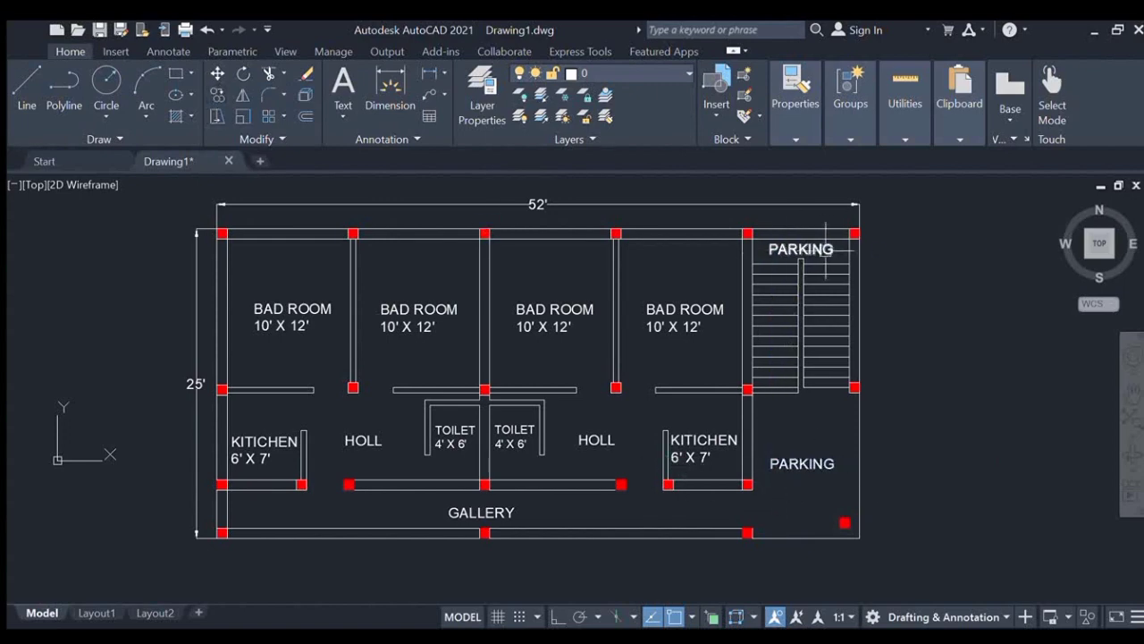
Change the label above the stair flights to "STAIR CASE" with "7'10" X 12'" on a second line
{"action": "left_click", "coordinate": [827, 248]}
{"action": "double_click", "coordinate": [829, 247]}
{"action": "type", "text": "STAIR CA"}
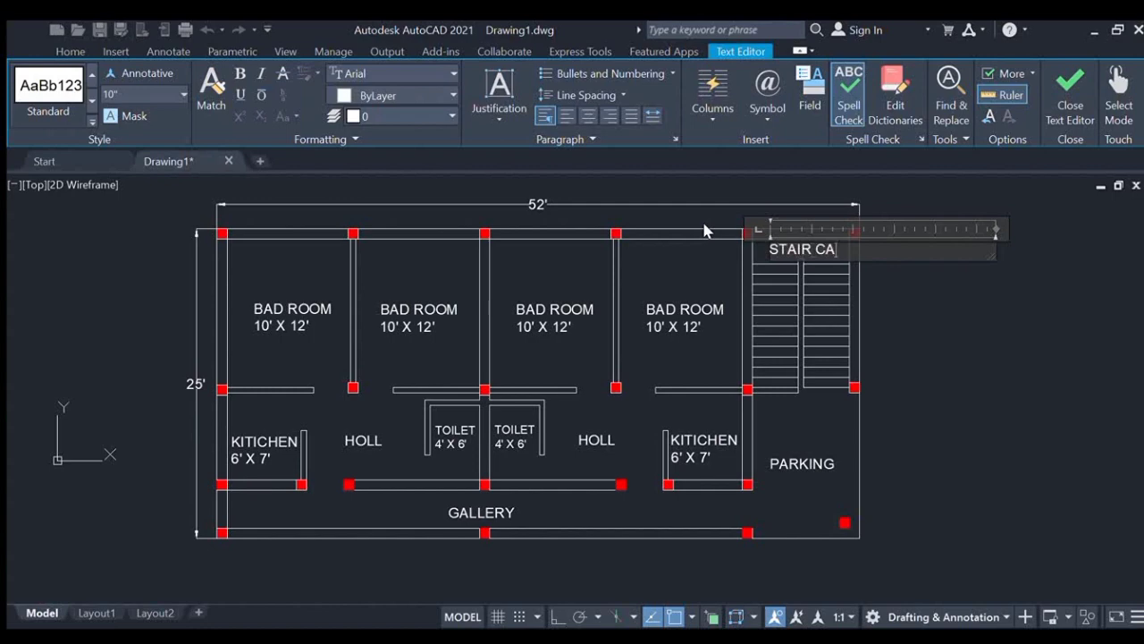
{"action": "type", "text": "SE"}
{"action": "key", "text": "Return"}
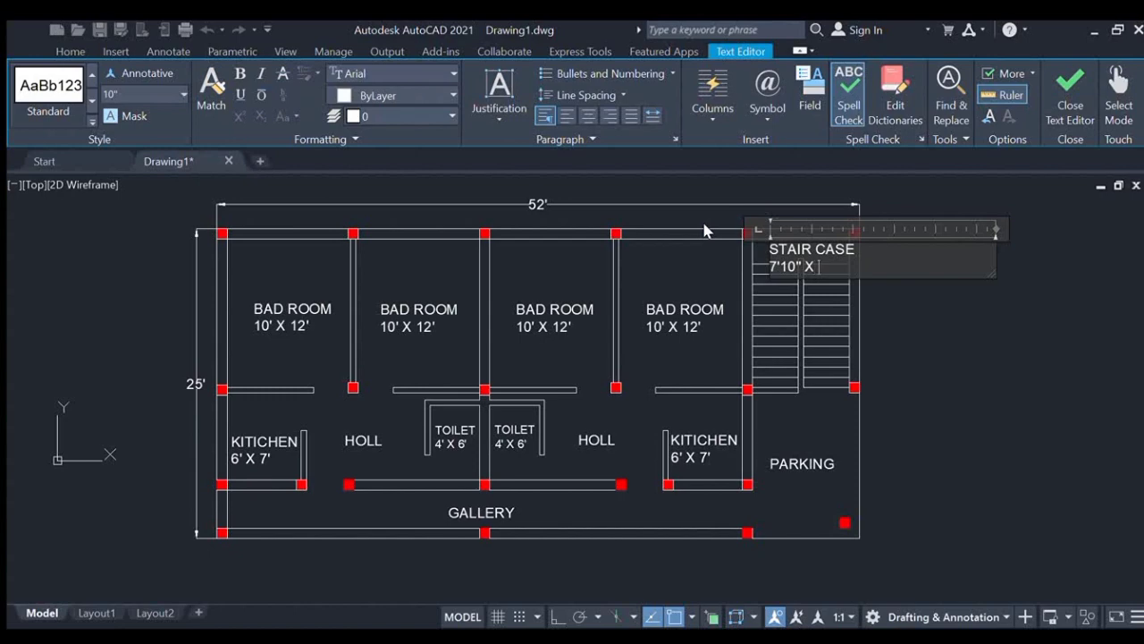
Reduce the staircase label's text height to 7" and centre both lines above the stair flights
{"action": "left_click", "coordinate": [883, 284]}
{"action": "double_click", "coordinate": [809, 258]}
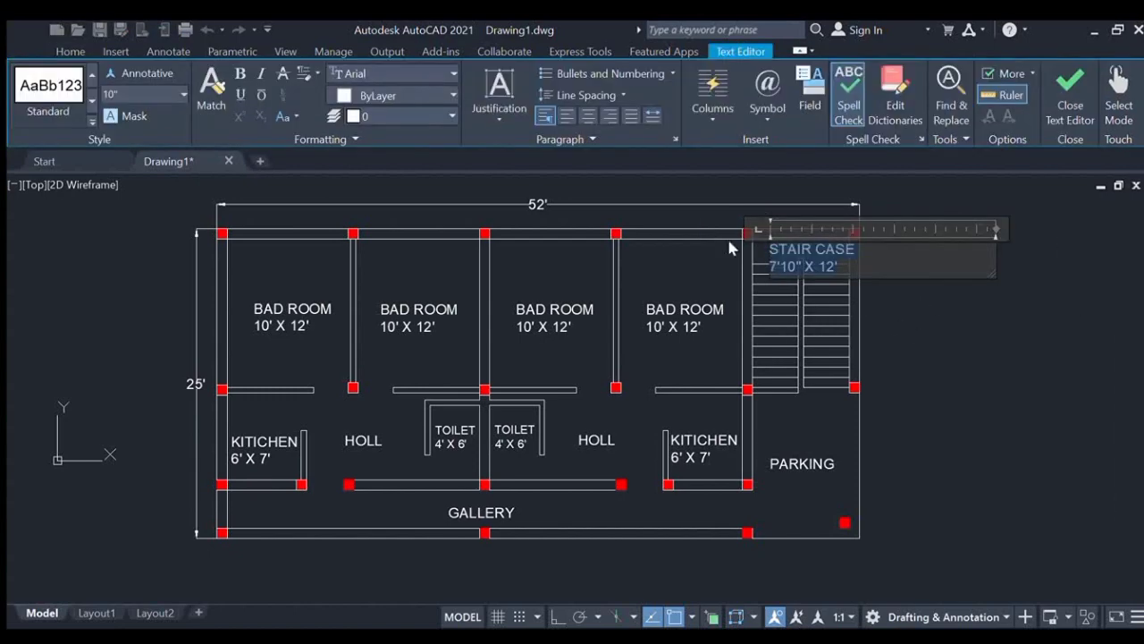
{"action": "left_click", "coordinate": [586, 117]}
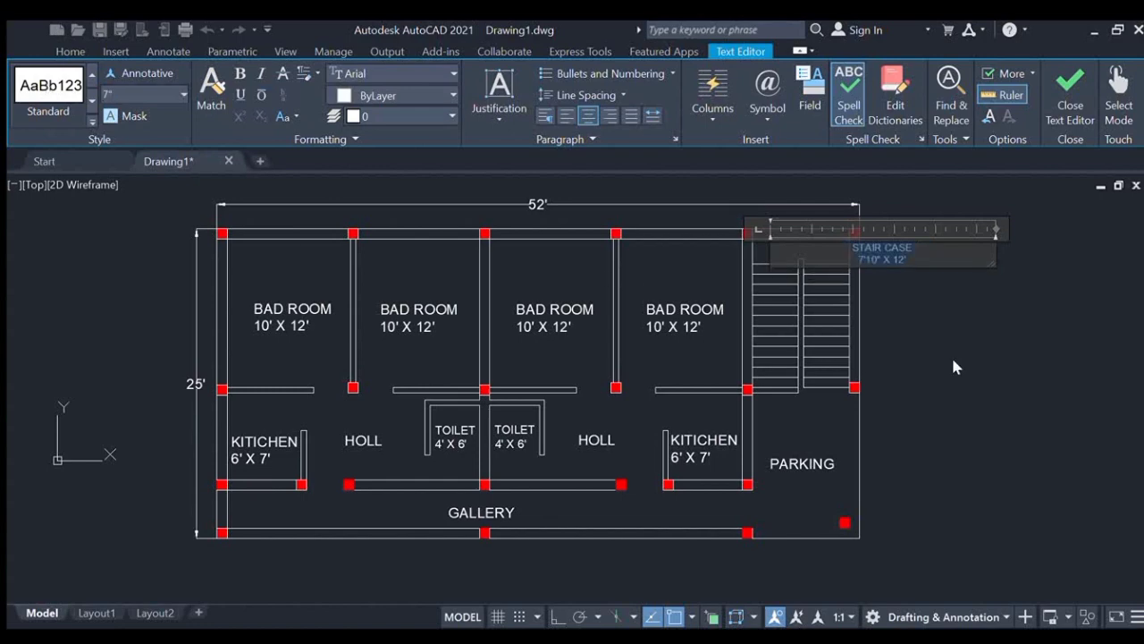
{"action": "left_click", "coordinate": [956, 367]}
{"action": "scroll", "coordinate": [864, 370], "scroll_direction": "down", "scroll_amount": 3}
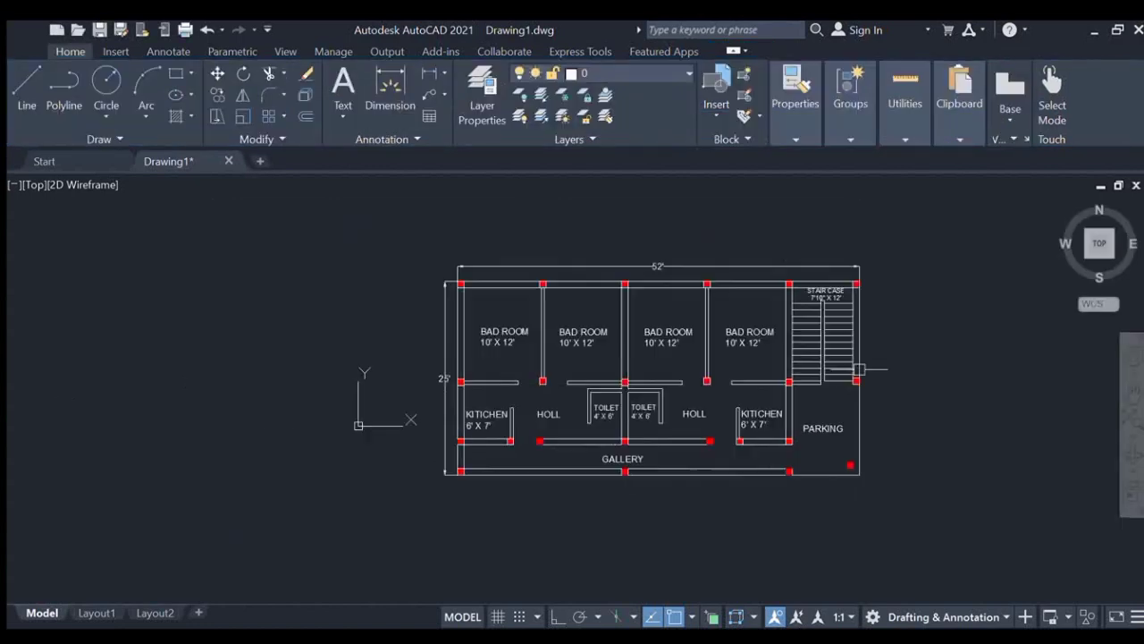
Draw a small, narrow horizontal rectangle from orthogonal lines in the empty area beside the plan as a window outline
{"action": "scroll", "coordinate": [656, 435], "scroll_direction": "up", "scroll_amount": 3}
{"action": "scroll", "coordinate": [805, 352], "scroll_direction": "down", "scroll_amount": 2}
{"action": "scroll", "coordinate": [606, 434], "scroll_direction": "up", "scroll_amount": 2}
{"action": "scroll", "coordinate": [606, 434], "scroll_direction": "down", "scroll_amount": 2}
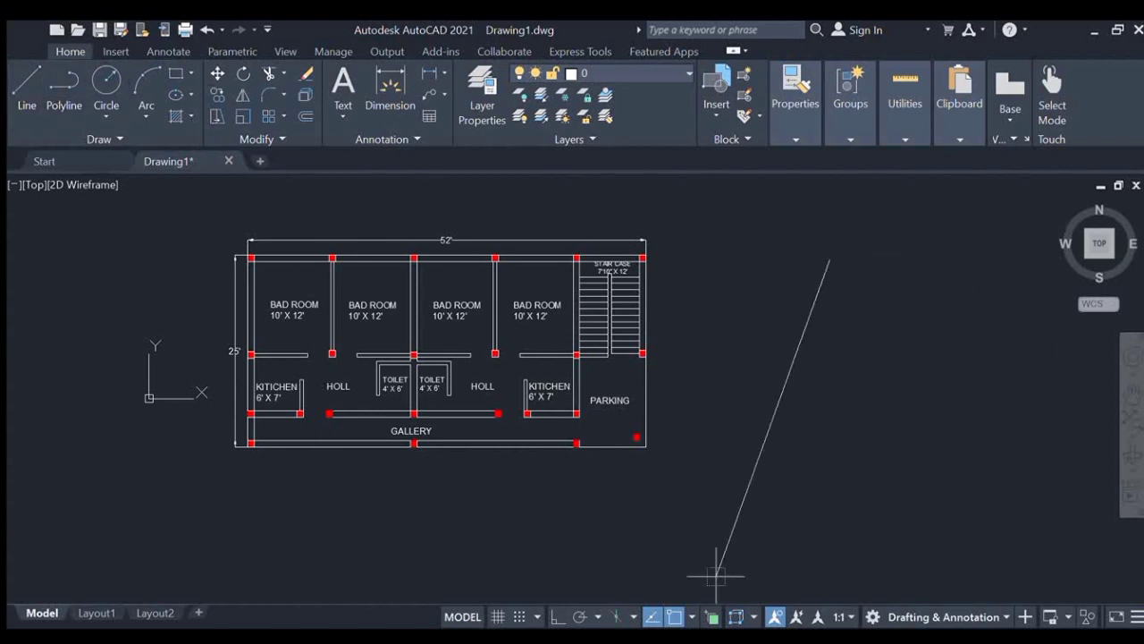
{"action": "key", "text": "F8"}
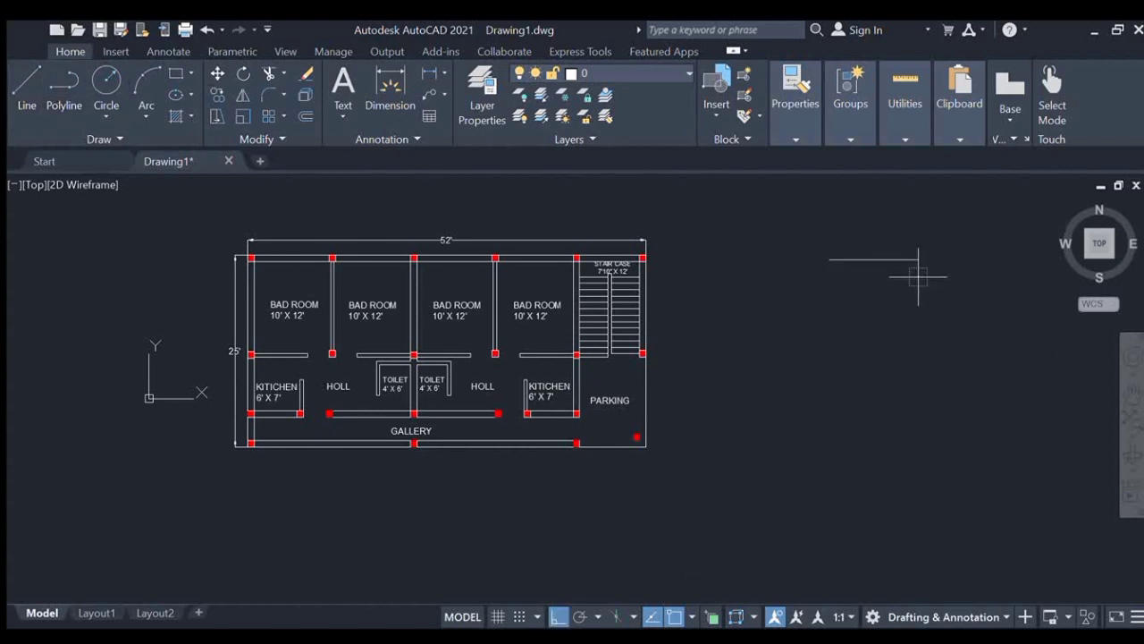
{"action": "left_click", "coordinate": [860, 268]}
{"action": "key", "text": "Return"}
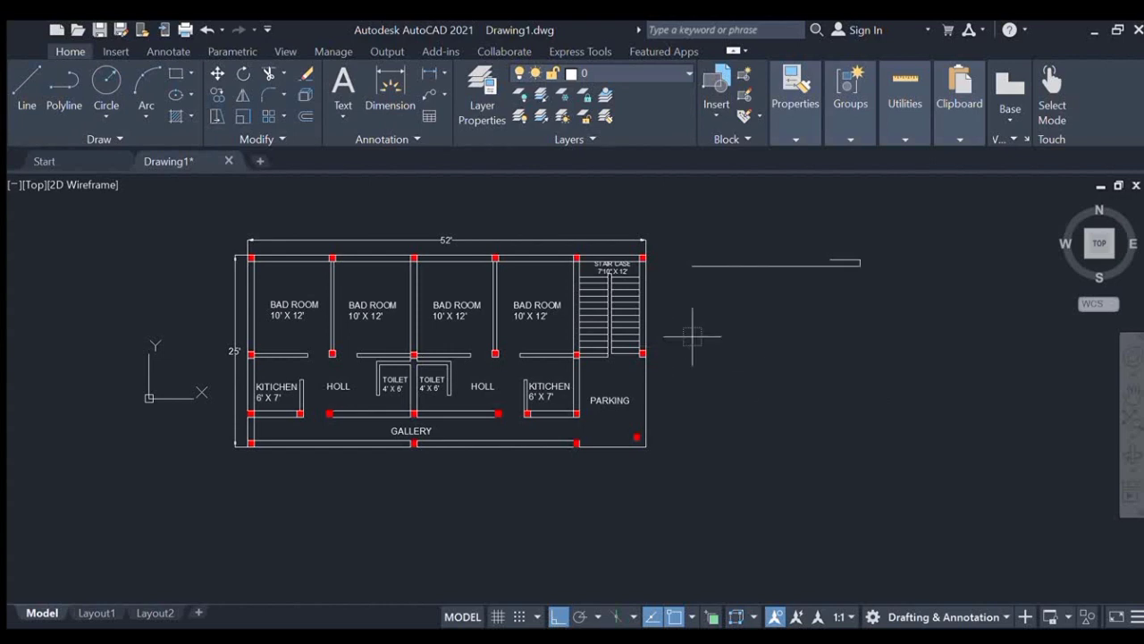
{"action": "key", "text": "Return"}
{"action": "left_click", "coordinate": [830, 260]}
{"action": "key", "text": "Escape"}
{"action": "scroll", "coordinate": [837, 262], "scroll_direction": "up", "scroll_amount": 4}
{"action": "middle_click_drag", "start_coordinate": [837, 261], "coordinate": [510, 312]}
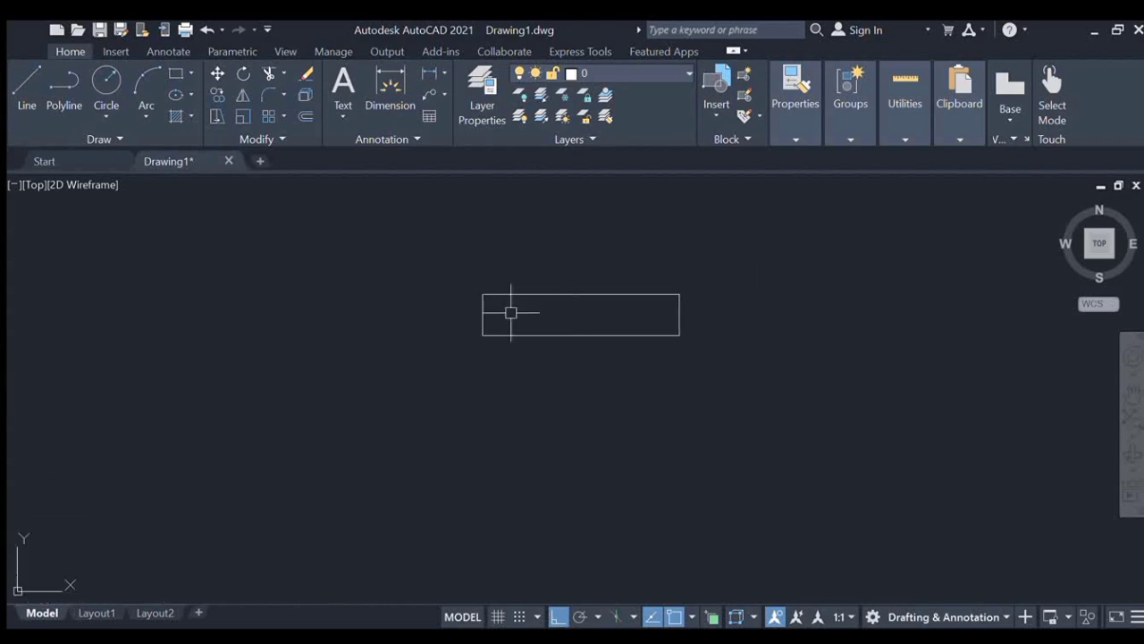
Draw a horizontal centreline through the window outline between the midpoints of its short sides
{"action": "key", "text": "Return"}
{"action": "left_click", "coordinate": [483, 314]}
{"action": "left_click", "coordinate": [679, 315]}
{"action": "key", "text": "Escape"}
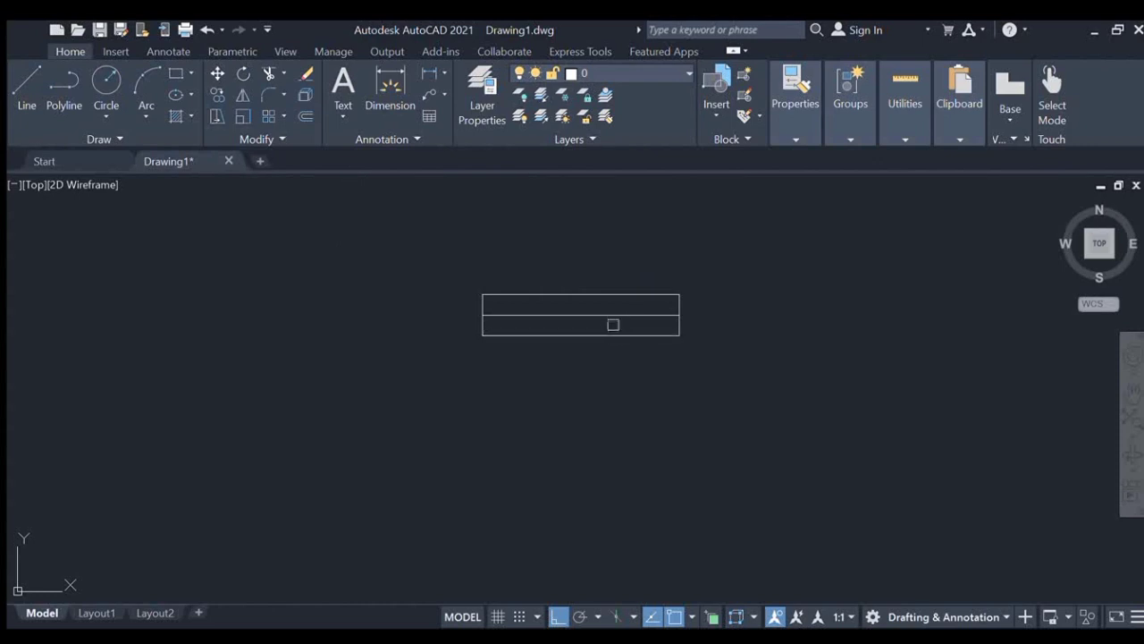
Offset the window's centreline a short distance to both sides and remove the centreline itself
{"action": "left_click", "coordinate": [615, 315]}
{"action": "left_click", "coordinate": [618, 291]}
{"action": "left_click", "coordinate": [626, 314]}
{"action": "left_click", "coordinate": [641, 382]}
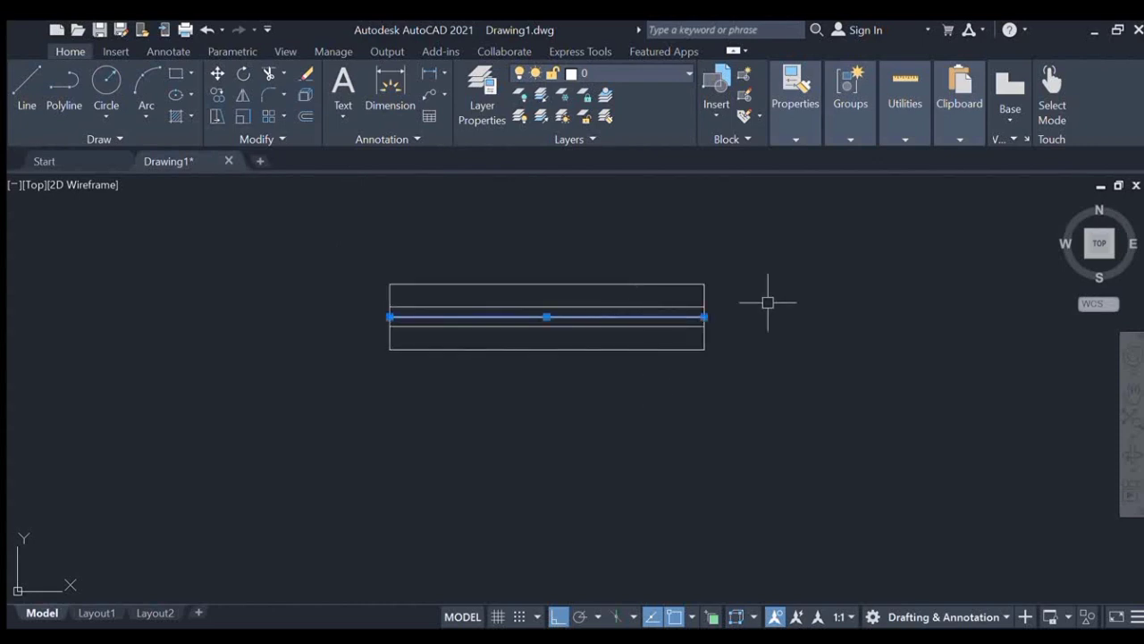
Copy the window symbol with Ortho off into the upper outer wall, once above each of the four bedrooms
{"action": "scroll", "coordinate": [715, 321], "scroll_direction": "down", "scroll_amount": 5}
{"action": "left_click", "coordinate": [597, 284]}
{"action": "left_click", "coordinate": [822, 380]}
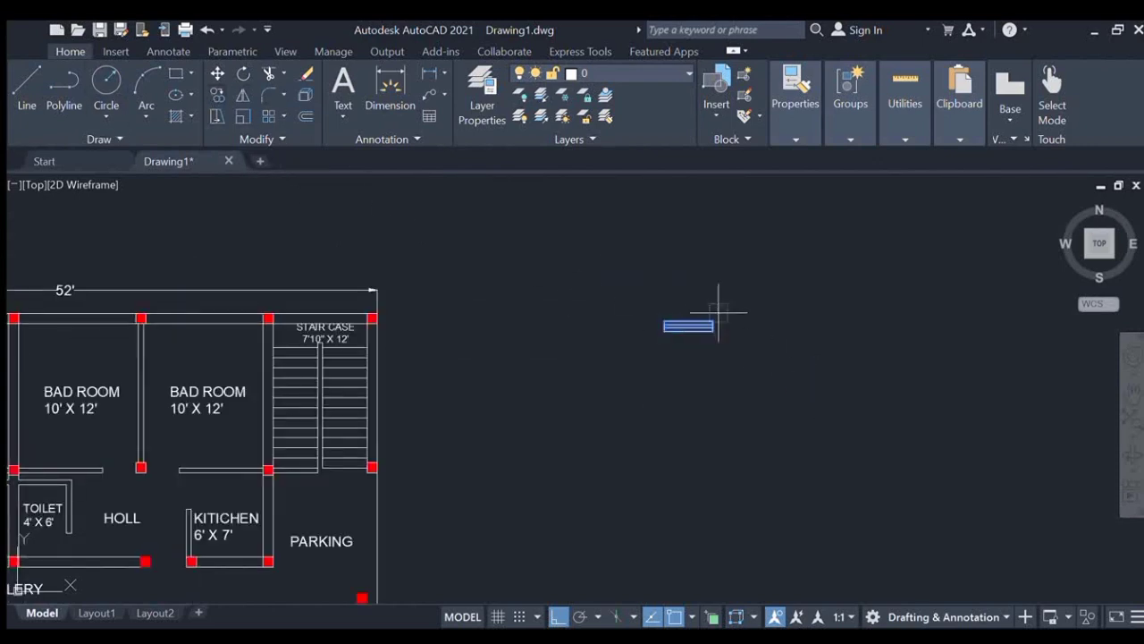
{"action": "key", "text": "F8"}
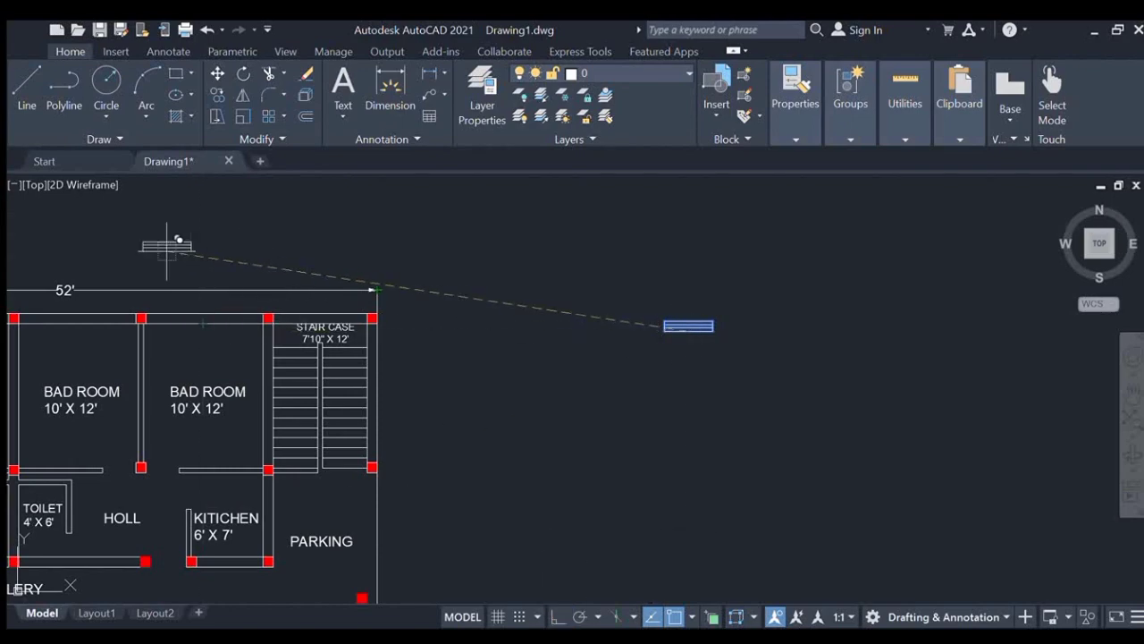
{"action": "middle_click_drag", "start_coordinate": [190, 315], "coordinate": [401, 324]}
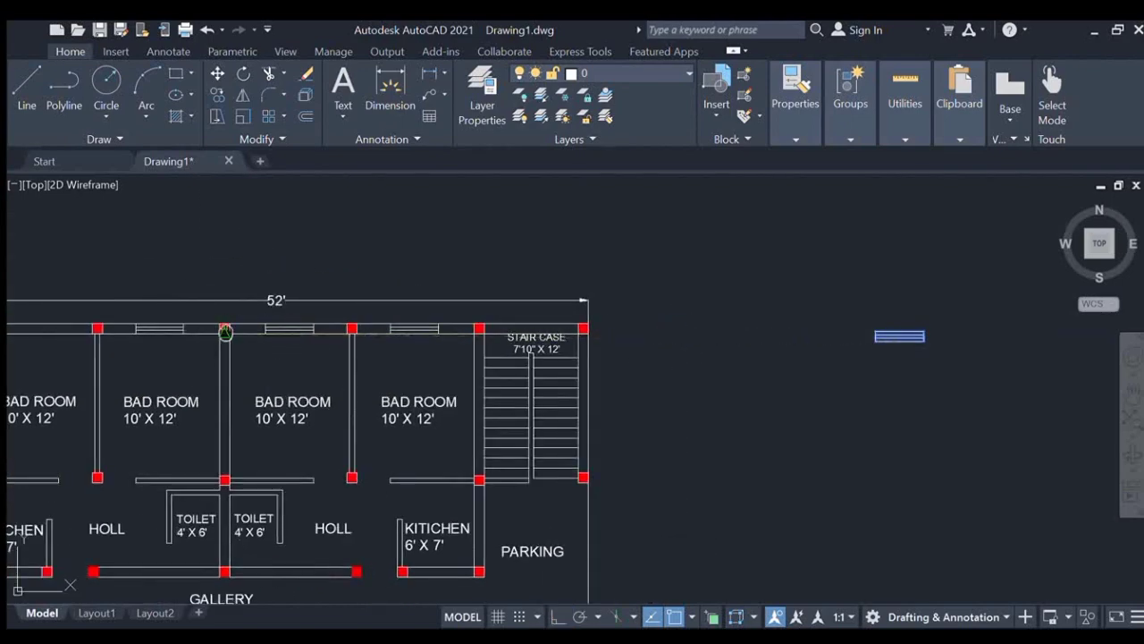
{"action": "middle_click_drag", "start_coordinate": [226, 332], "coordinate": [438, 313]}
{"action": "left_click", "coordinate": [248, 310]}
{"action": "middle_click_drag", "start_coordinate": [437, 478], "coordinate": [434, 413]}
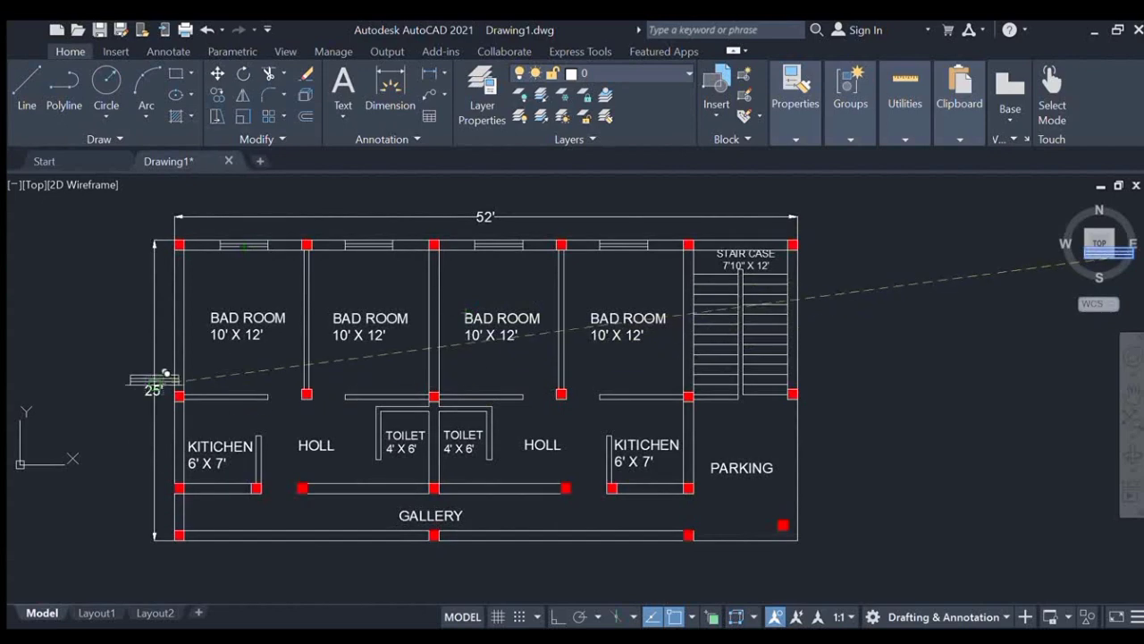
Rotate the original window symbol beside the plan to a vertical orientation
{"action": "scroll", "coordinate": [43, 347], "scroll_direction": "down", "scroll_amount": 2}
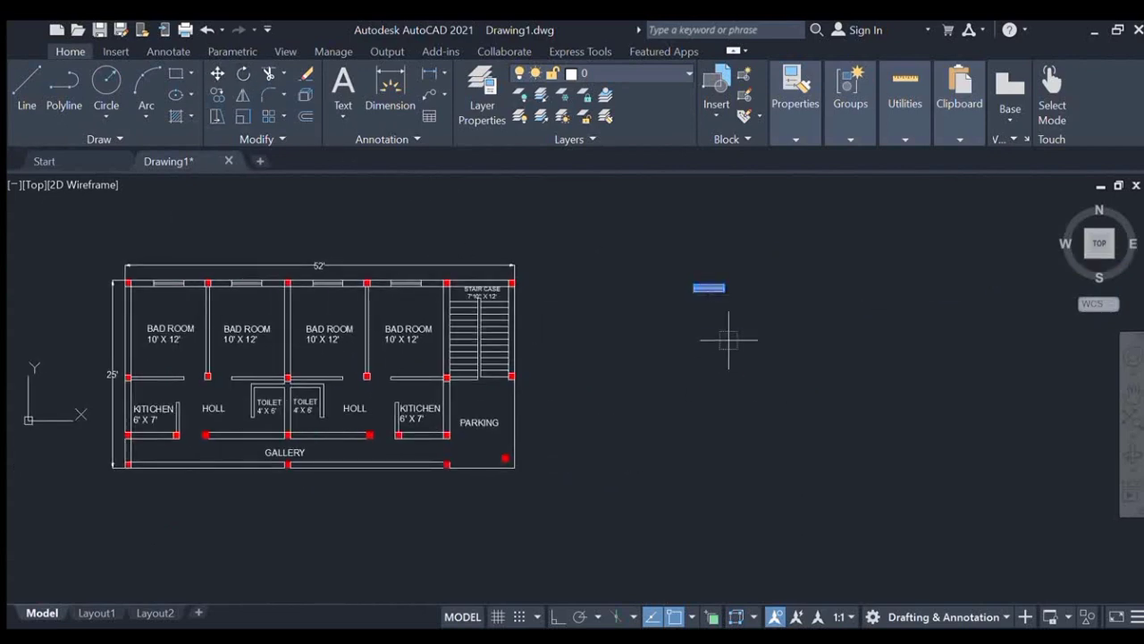
{"action": "left_click", "coordinate": [724, 288]}
{"action": "left_click", "coordinate": [724, 409]}
Copy the vertical window symbol into the outer wall beside the staircase
{"action": "left_click", "coordinate": [669, 209]}
{"action": "left_click", "coordinate": [752, 345]}
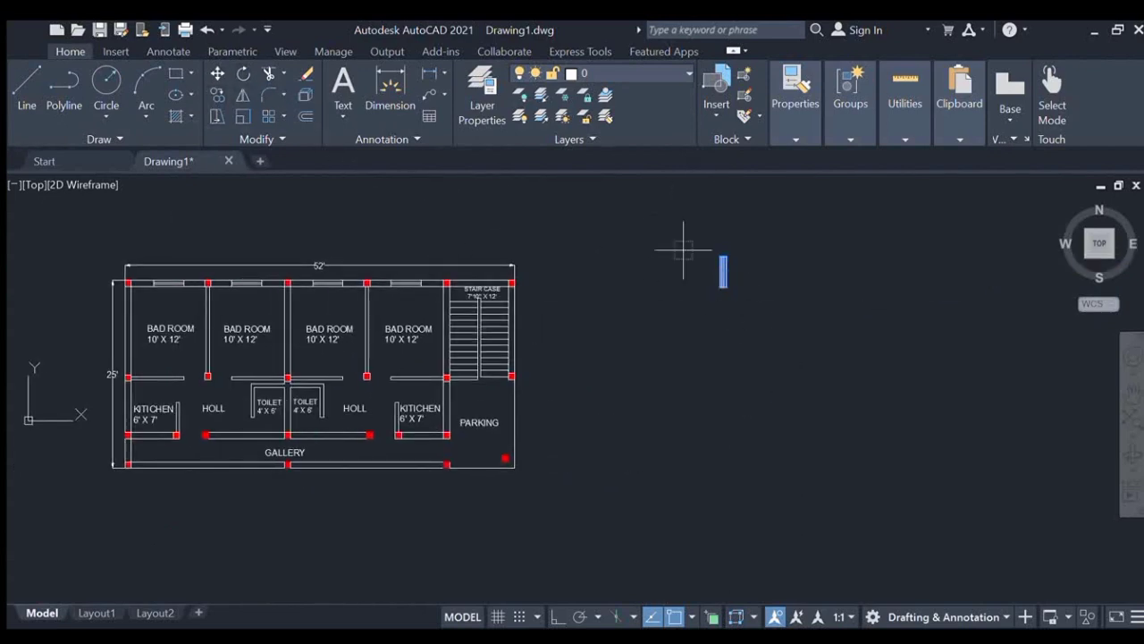
{"action": "left_click", "coordinate": [720, 272]}
{"action": "scroll", "coordinate": [528, 321], "scroll_direction": "up", "scroll_amount": 2}
{"action": "left_click", "coordinate": [481, 346]}
Copy the vertical window into the left kitchen's outer wall and the right kitchen's wall facing the parking
{"action": "scroll", "coordinate": [624, 299], "scroll_direction": "down", "scroll_amount": 2}
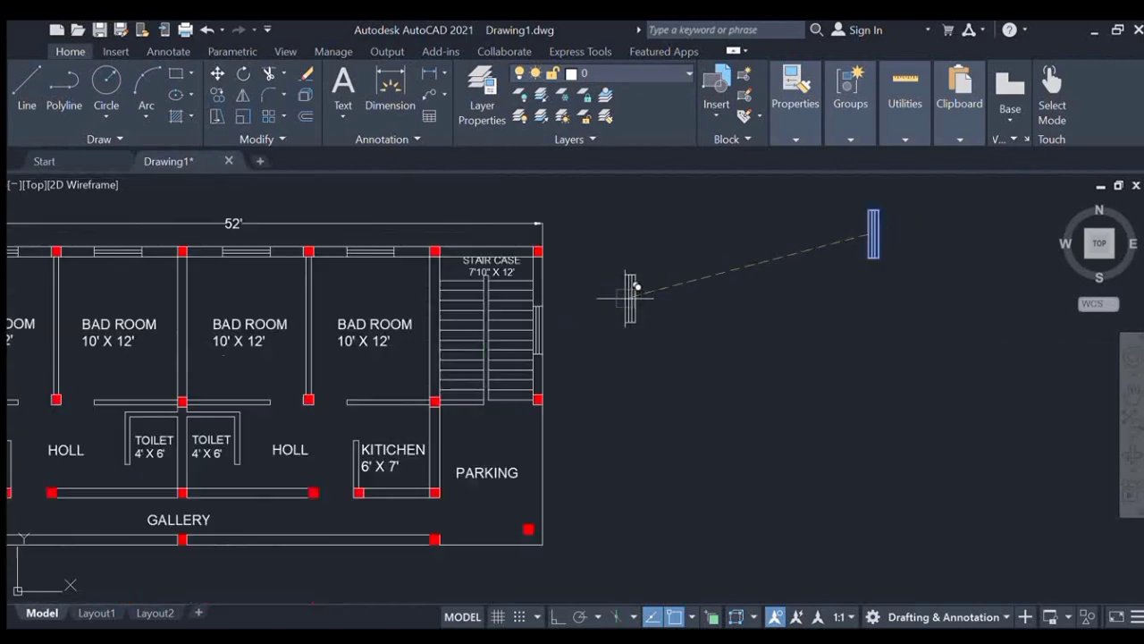
{"action": "key", "text": "Escape"}
{"action": "key", "text": "Escape"}
{"action": "scroll", "coordinate": [332, 376], "scroll_direction": "up", "scroll_amount": 4}
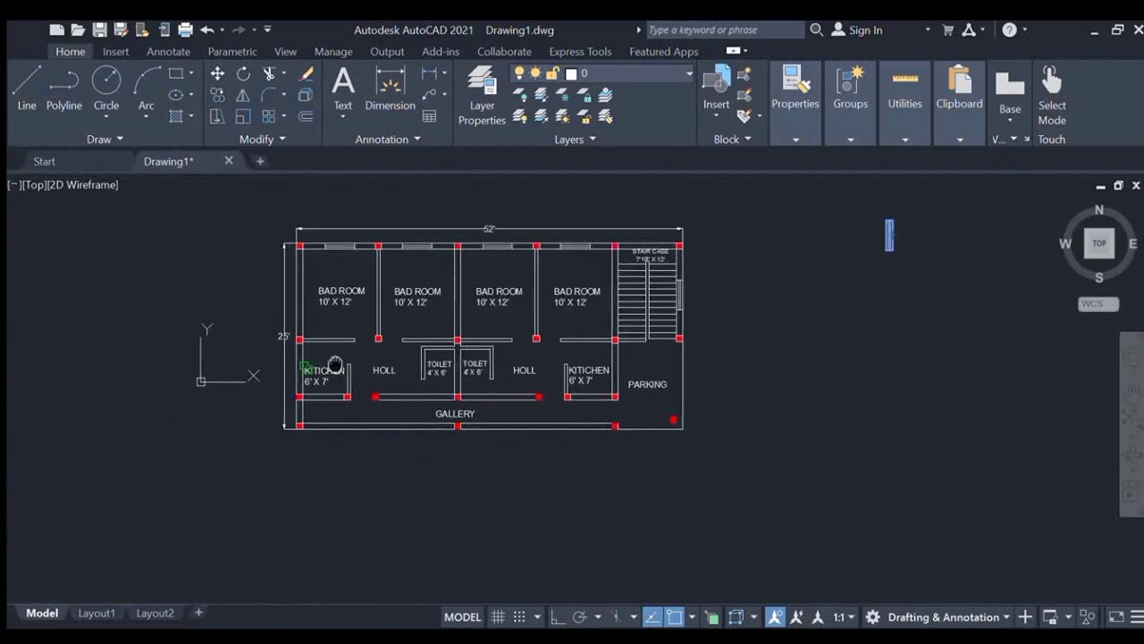
{"action": "middle_click_drag", "start_coordinate": [511, 384], "coordinate": [363, 358]}
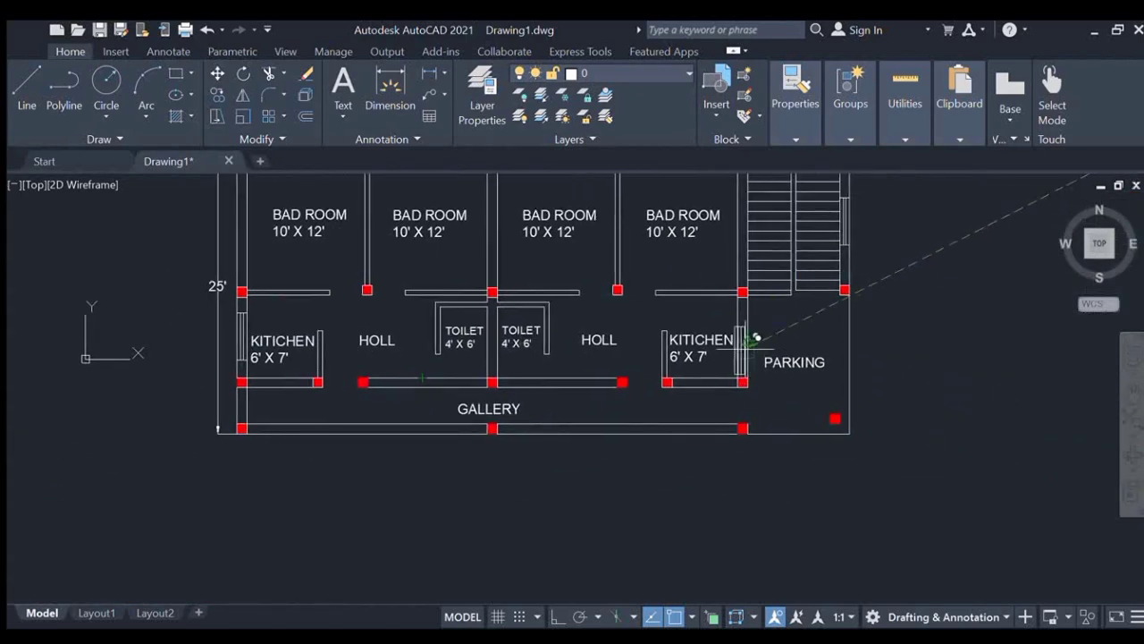
{"action": "scroll", "coordinate": [743, 348], "scroll_direction": "up", "scroll_amount": 1}
{"action": "left_click", "coordinate": [743, 347]}
Copy the vertical window into the left outer wall of the leftmost bedroom
{"action": "scroll", "coordinate": [749, 348], "scroll_direction": "down", "scroll_amount": 2}
{"action": "middle_click_drag", "start_coordinate": [781, 354], "coordinate": [742, 363]}
{"action": "scroll", "coordinate": [400, 275], "scroll_direction": "up", "scroll_amount": 4}
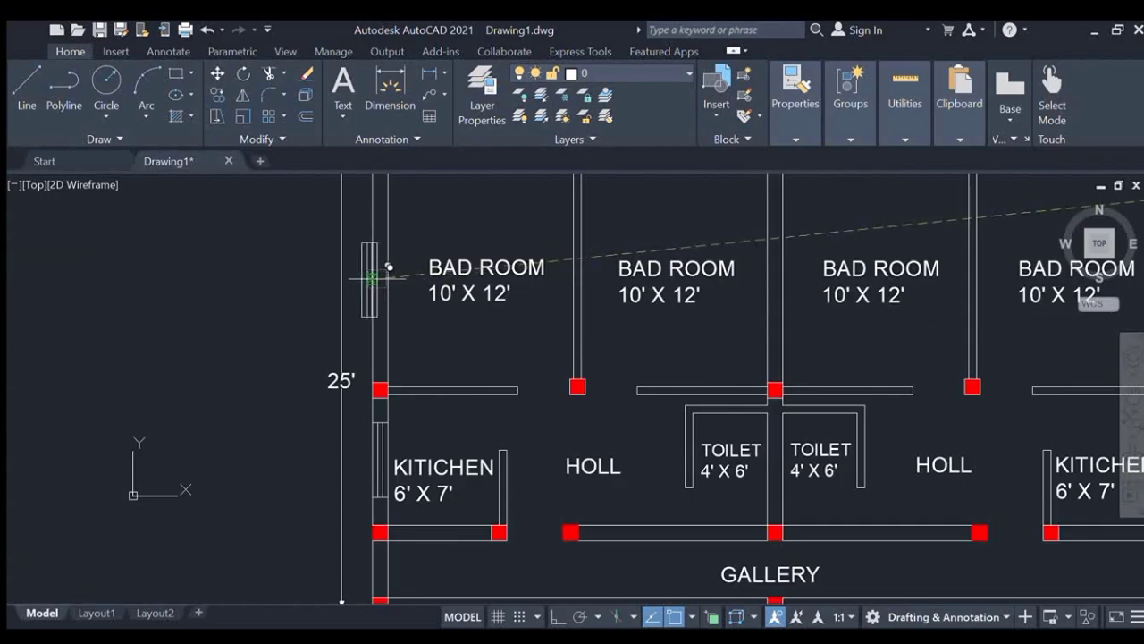
{"action": "scroll", "coordinate": [500, 295], "scroll_direction": "down", "scroll_amount": 4}
{"action": "scroll", "coordinate": [523, 380], "scroll_direction": "down", "scroll_amount": 2}
Rotate the original window symbol back to a horizontal orientation with Ortho on
{"action": "scroll", "coordinate": [825, 269], "scroll_direction": "up", "scroll_amount": 2}
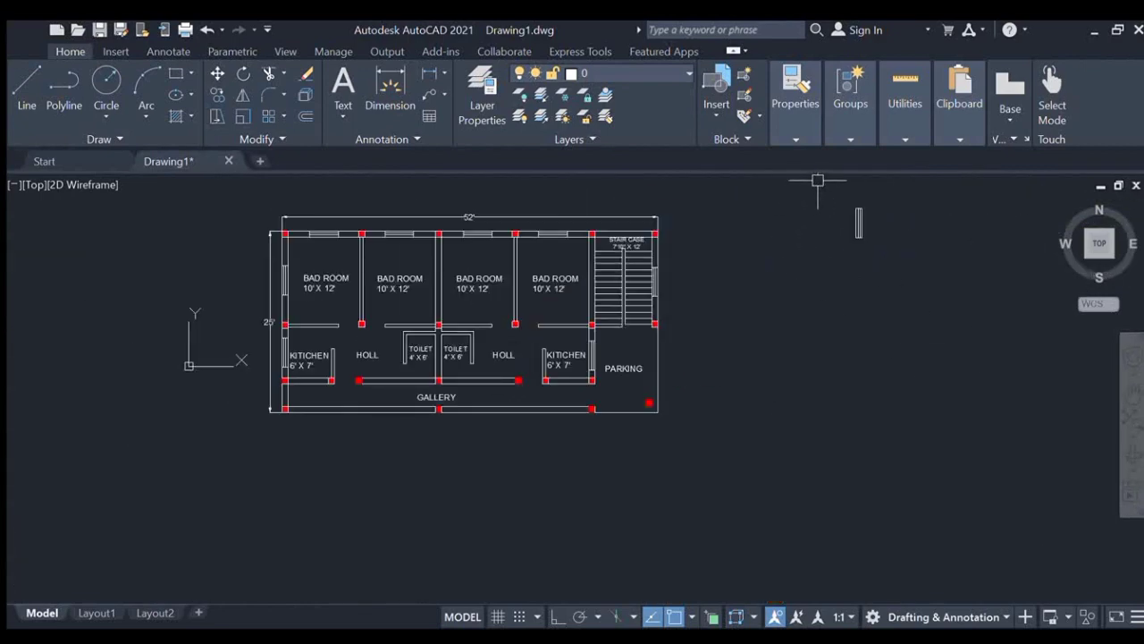
{"action": "middle_click_drag", "start_coordinate": [853, 230], "coordinate": [851, 241]}
{"action": "left_click", "coordinate": [826, 195]}
{"action": "left_click", "coordinate": [918, 312]}
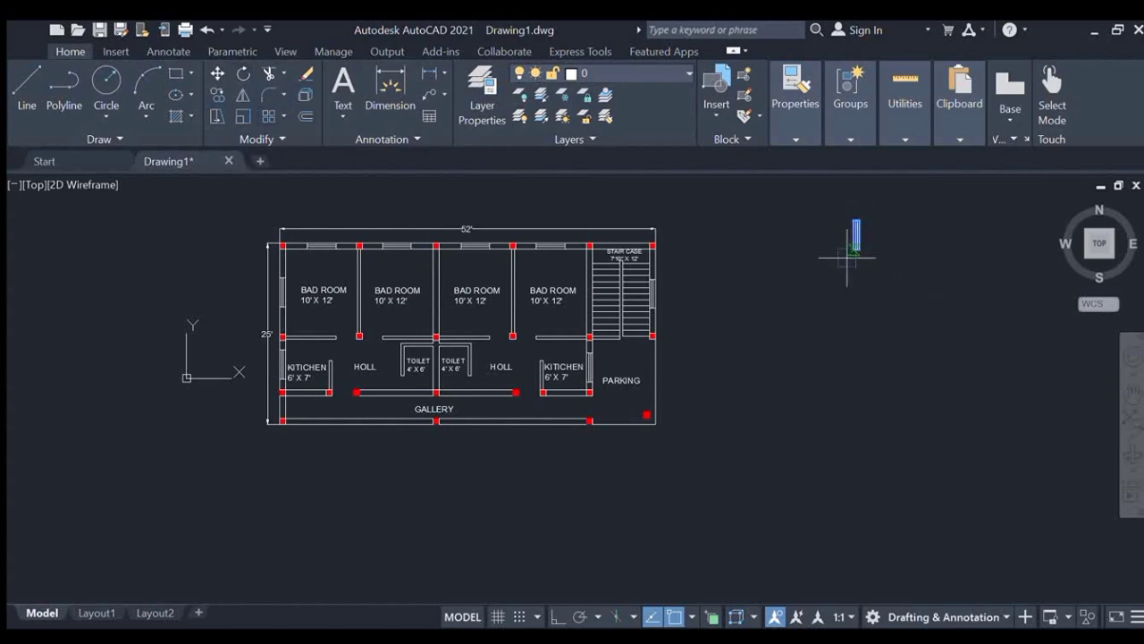
{"action": "left_click", "coordinate": [557, 617]}
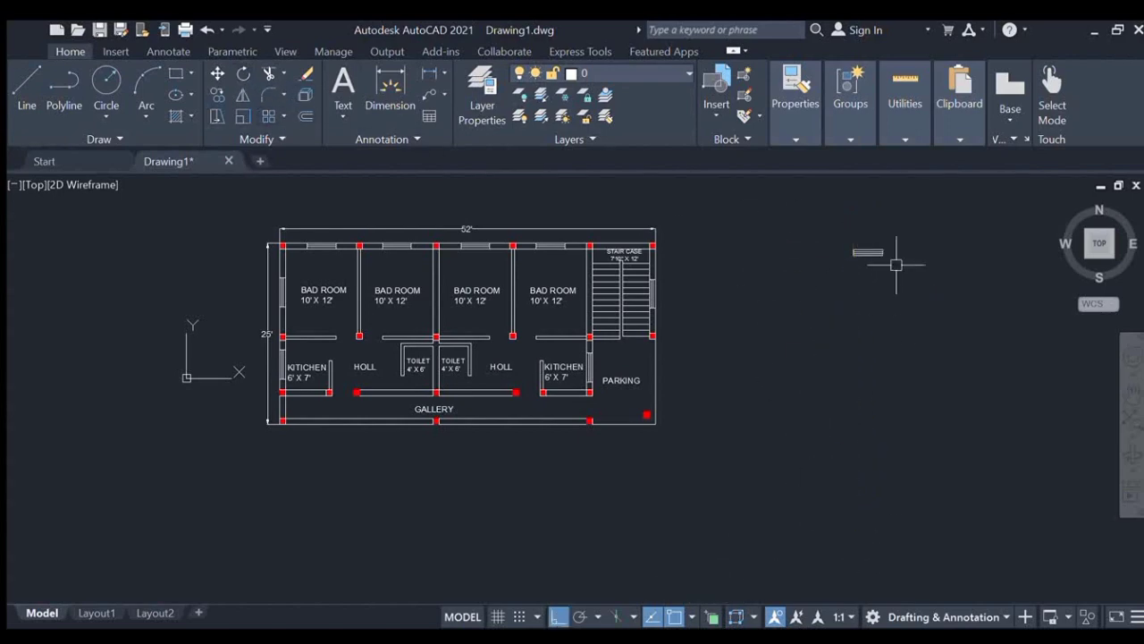
Offset the window symbol's right end line outward and extend its horizontal lines to the new end
{"action": "scroll", "coordinate": [896, 265], "scroll_direction": "up", "scroll_amount": 3}
{"action": "middle_click_drag", "start_coordinate": [717, 208], "coordinate": [554, 355]}
{"action": "scroll", "coordinate": [555, 355], "scroll_direction": "down", "scroll_amount": 2}
{"action": "scroll", "coordinate": [619, 330], "scroll_direction": "up", "scroll_amount": 1}
{"action": "scroll", "coordinate": [619, 330], "scroll_direction": "down", "scroll_amount": 1}
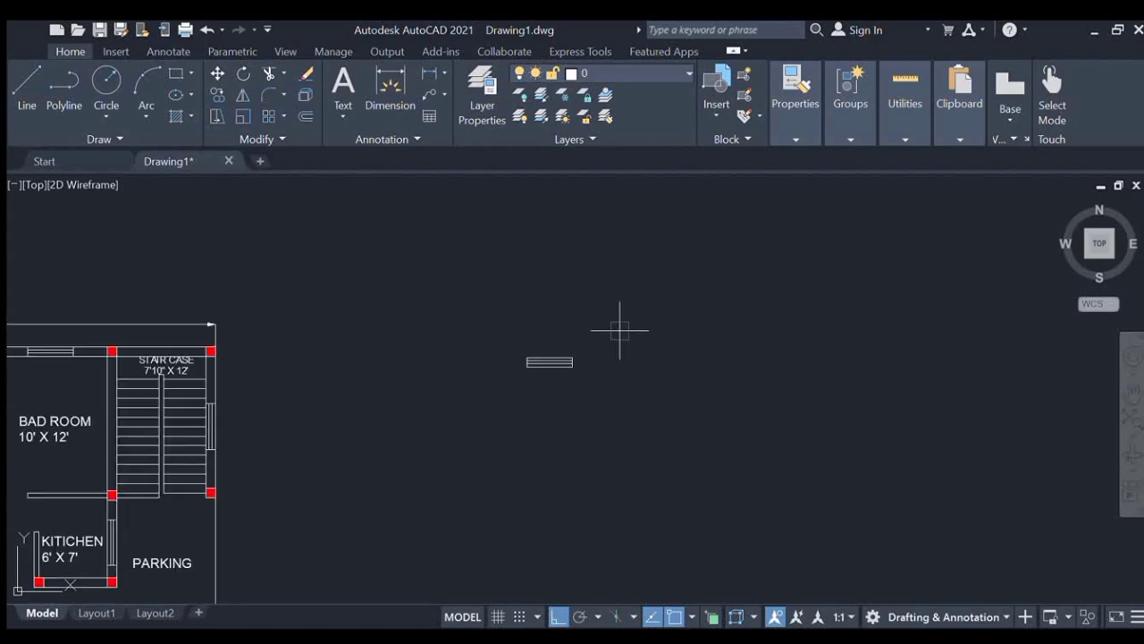
{"action": "scroll", "coordinate": [541, 365], "scroll_direction": "up", "scroll_amount": 5}
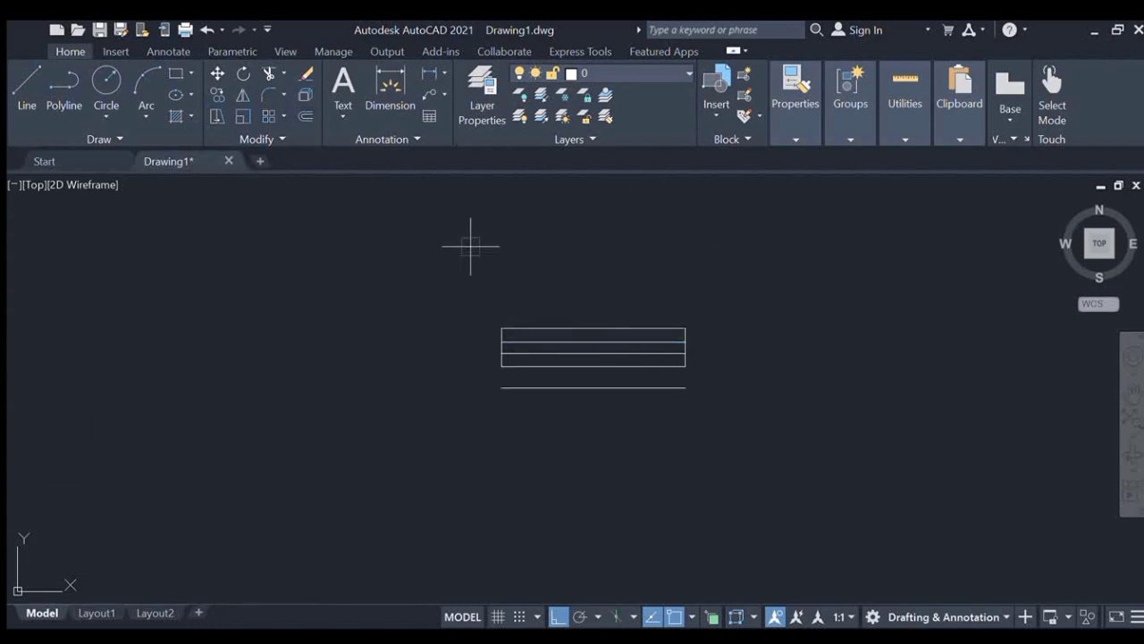
{"action": "left_click", "coordinate": [687, 336]}
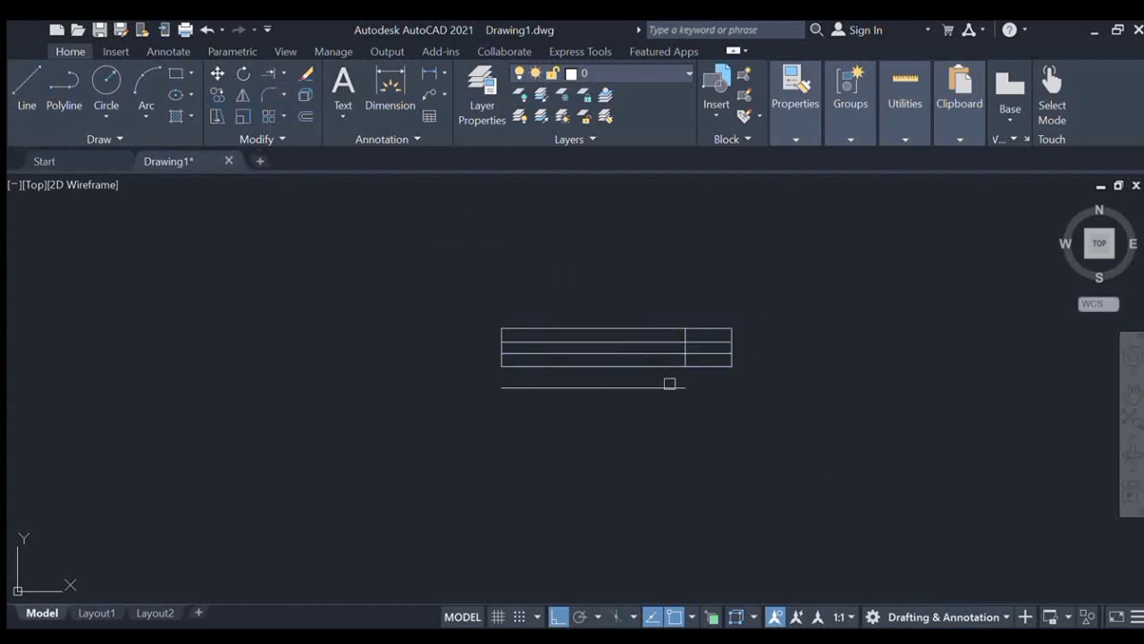
Delete the stray line below the window symbol and its former right end line
{"action": "key", "text": "Delete"}
{"action": "scroll", "coordinate": [686, 345], "scroll_direction": "up", "scroll_amount": 4}
{"action": "left_click", "coordinate": [686, 347]}
{"action": "key", "text": "Delete"}
Copy the lengthened window symbol with Ortho off to two places in the left half of the gallery's outer wall
{"action": "scroll", "coordinate": [704, 346], "scroll_direction": "down", "scroll_amount": 8}
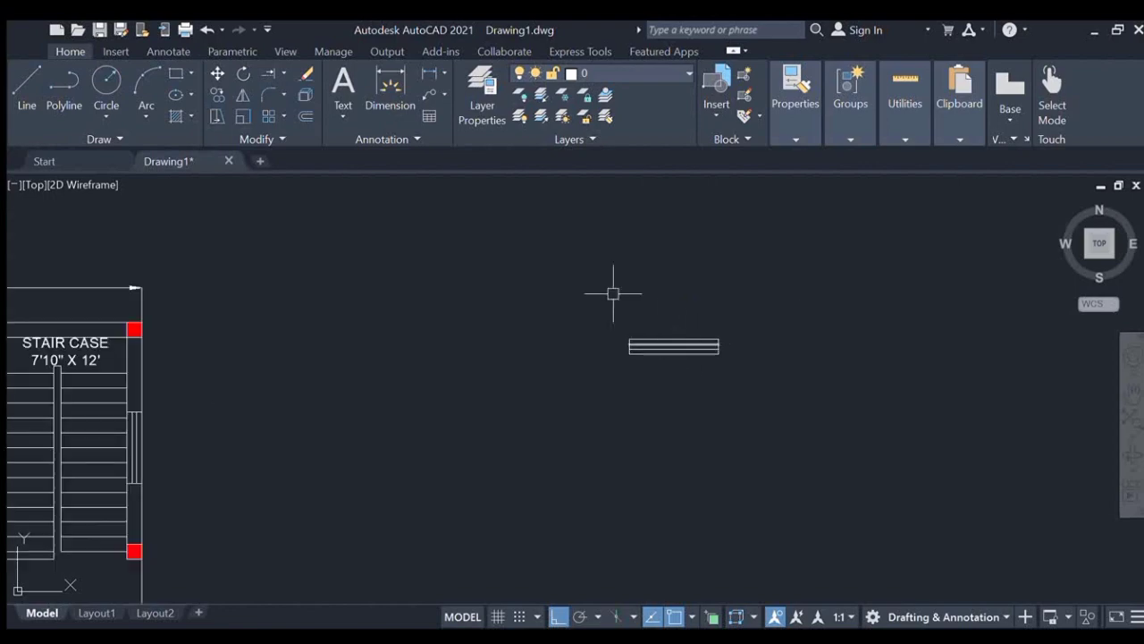
{"action": "left_click", "coordinate": [599, 294]}
{"action": "left_click", "coordinate": [868, 440]}
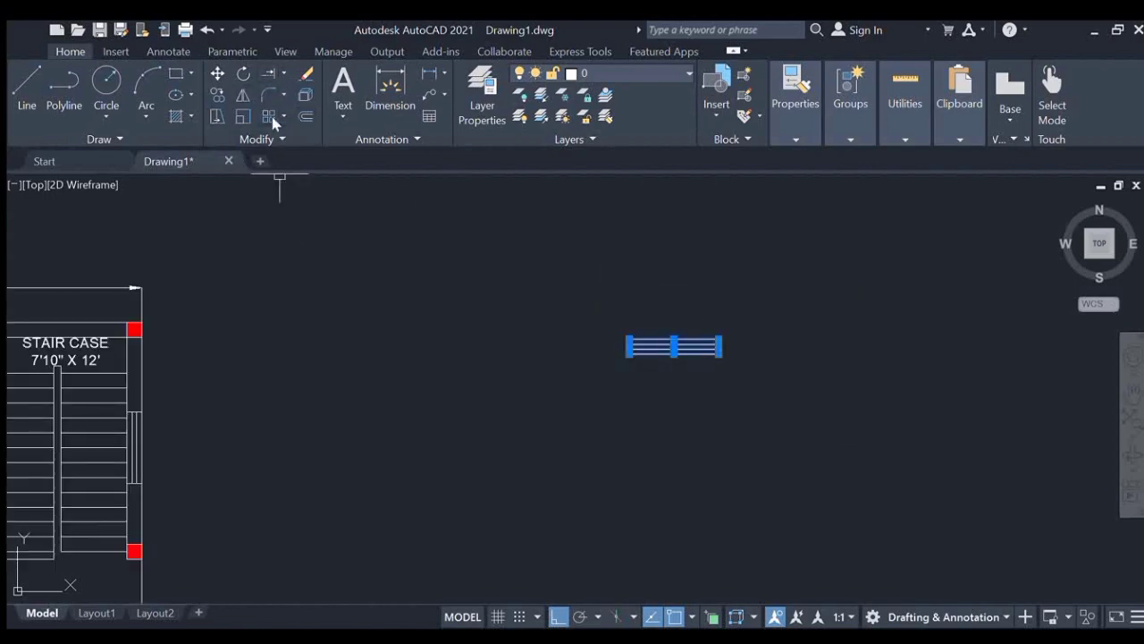
{"action": "left_click", "coordinate": [674, 338]}
{"action": "scroll", "coordinate": [661, 339], "scroll_direction": "down", "scroll_amount": 4}
{"action": "middle_click_drag", "start_coordinate": [294, 482], "coordinate": [503, 404]}
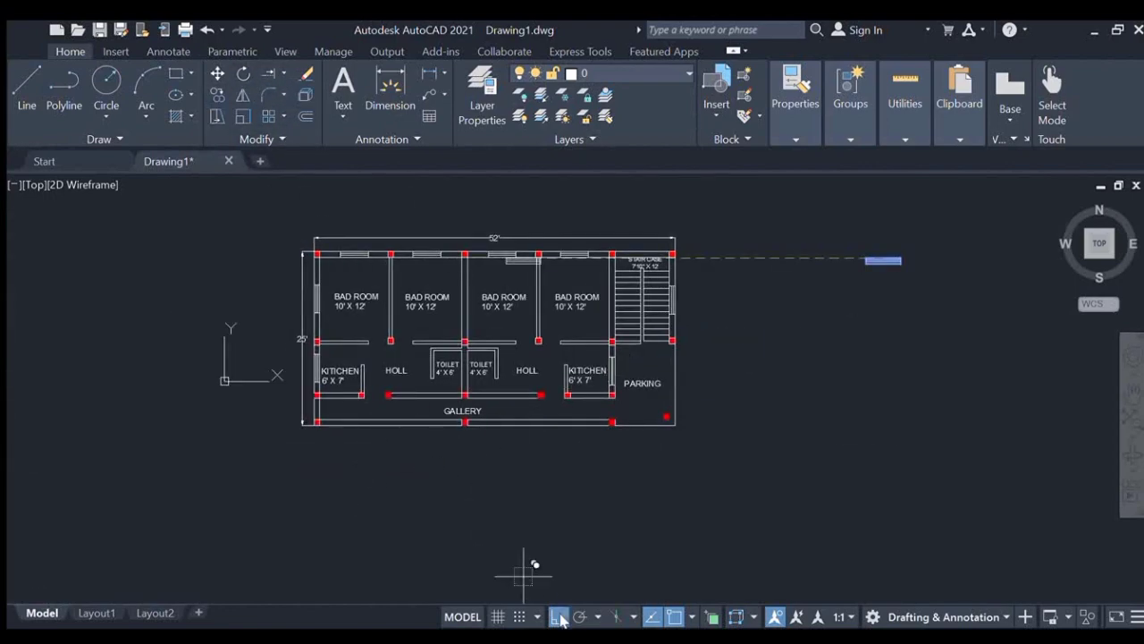
{"action": "left_click", "coordinate": [557, 617]}
{"action": "scroll", "coordinate": [387, 427], "scroll_direction": "up", "scroll_amount": 6}
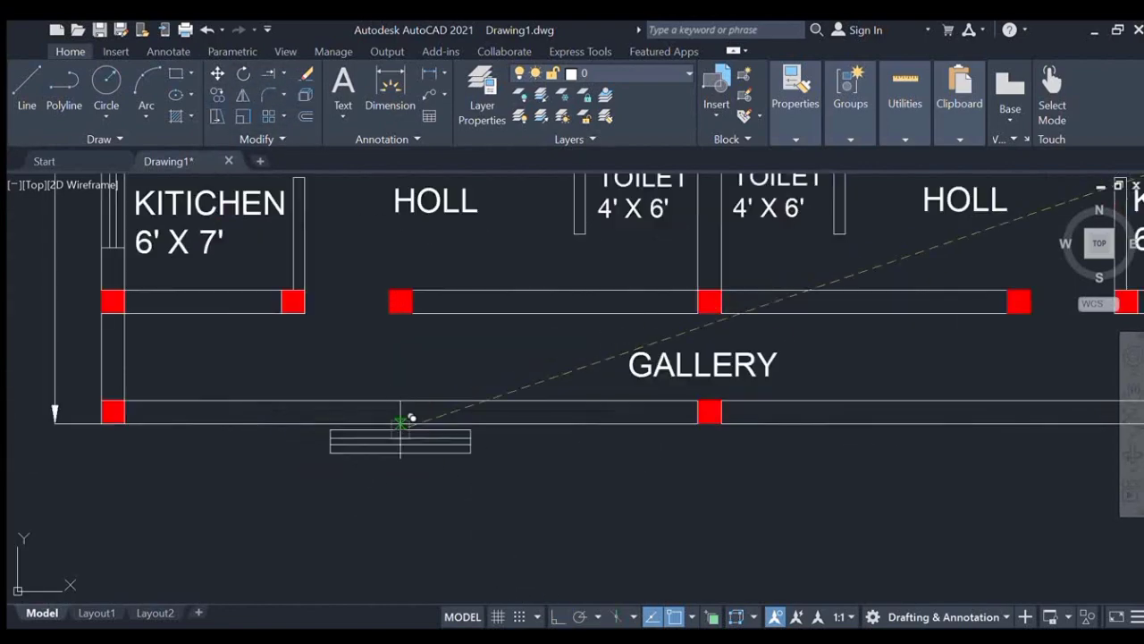
{"action": "left_click", "coordinate": [275, 401]}
{"action": "left_click", "coordinate": [538, 402]}
Place two more copies of the lengthened window in the right half of the gallery's outer wall
{"action": "middle_click_drag", "start_coordinate": [863, 390], "coordinate": [715, 388]}
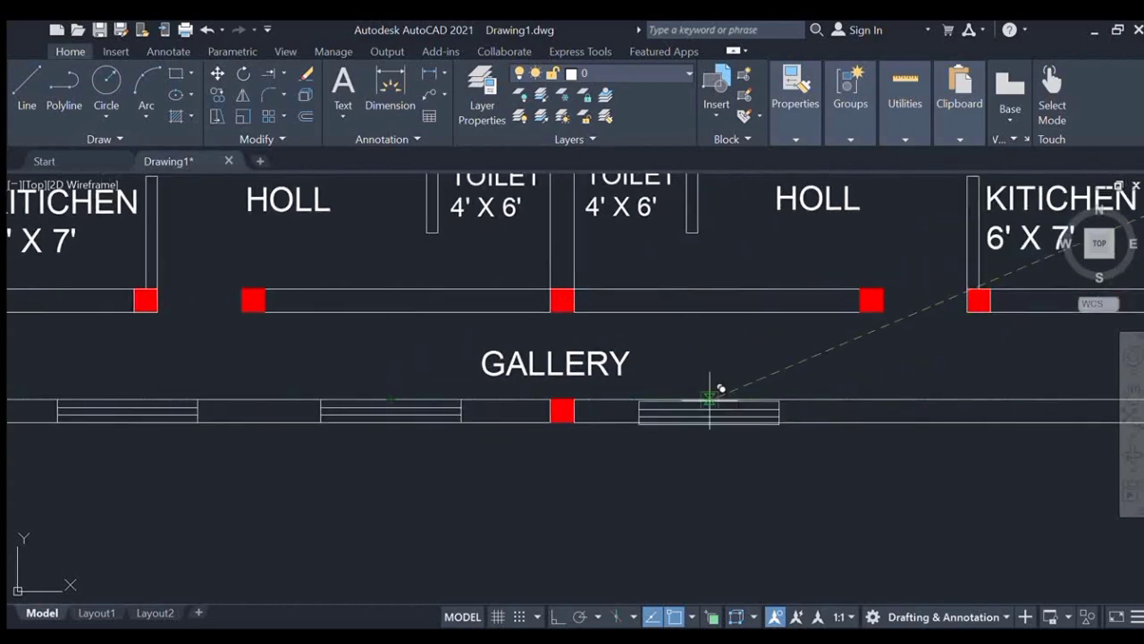
{"action": "left_click", "coordinate": [732, 397]}
{"action": "middle_click_drag", "start_coordinate": [892, 421], "coordinate": [485, 421]}
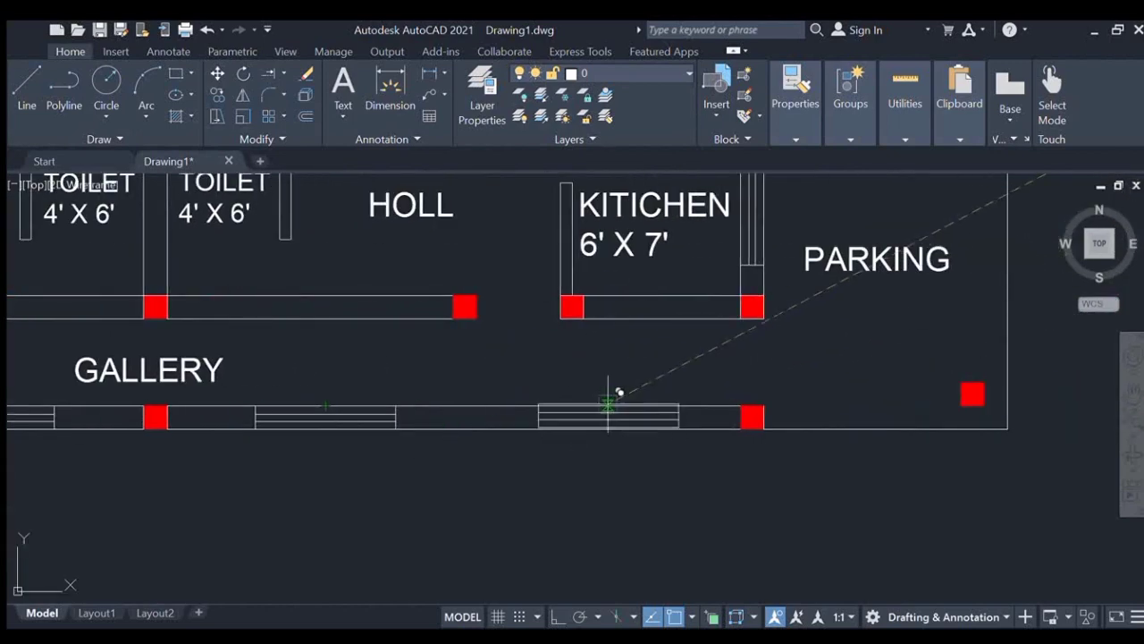
{"action": "scroll", "coordinate": [771, 399], "scroll_direction": "down", "scroll_amount": 3}
{"action": "key", "text": "Escape"}
{"action": "scroll", "coordinate": [760, 333], "scroll_direction": "up", "scroll_amount": 1}
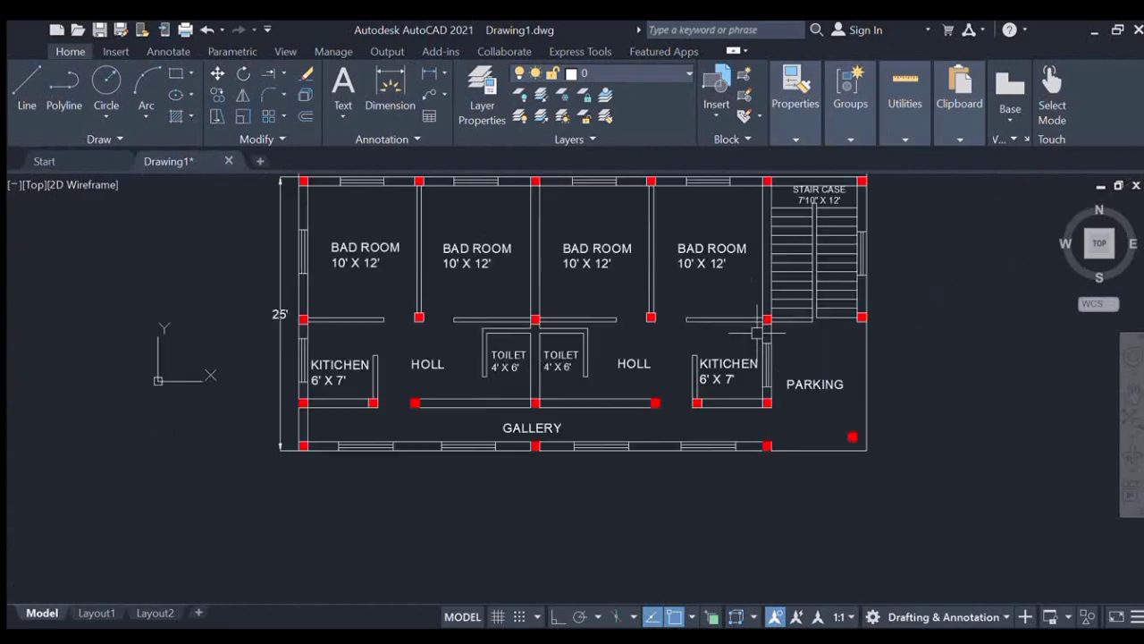
{"action": "middle_click_drag", "start_coordinate": [758, 333], "coordinate": [759, 384]}
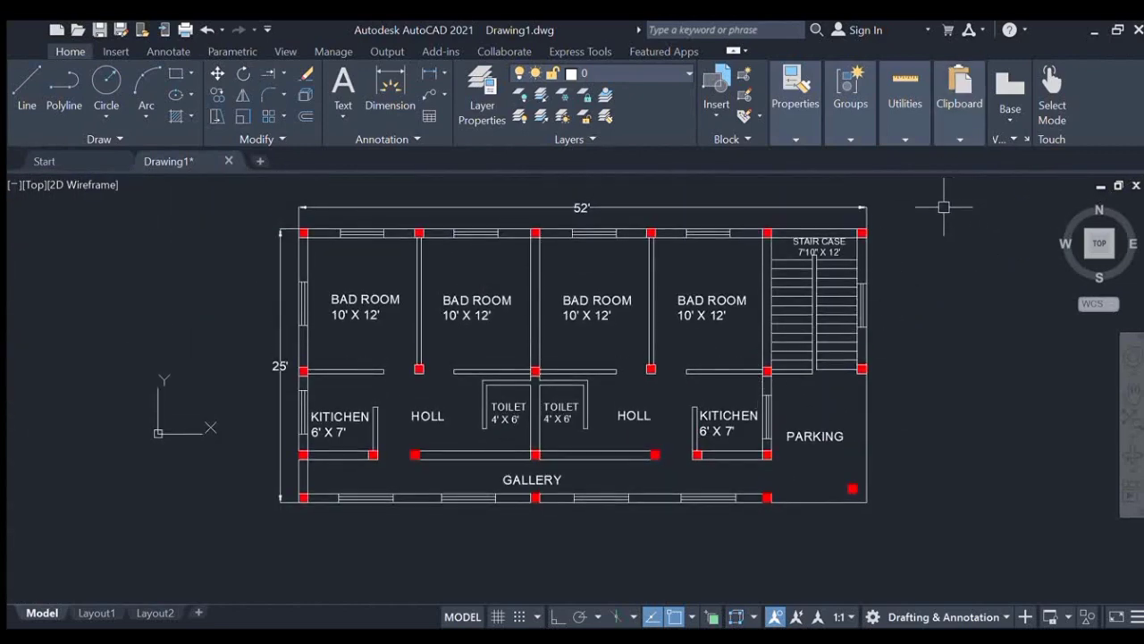